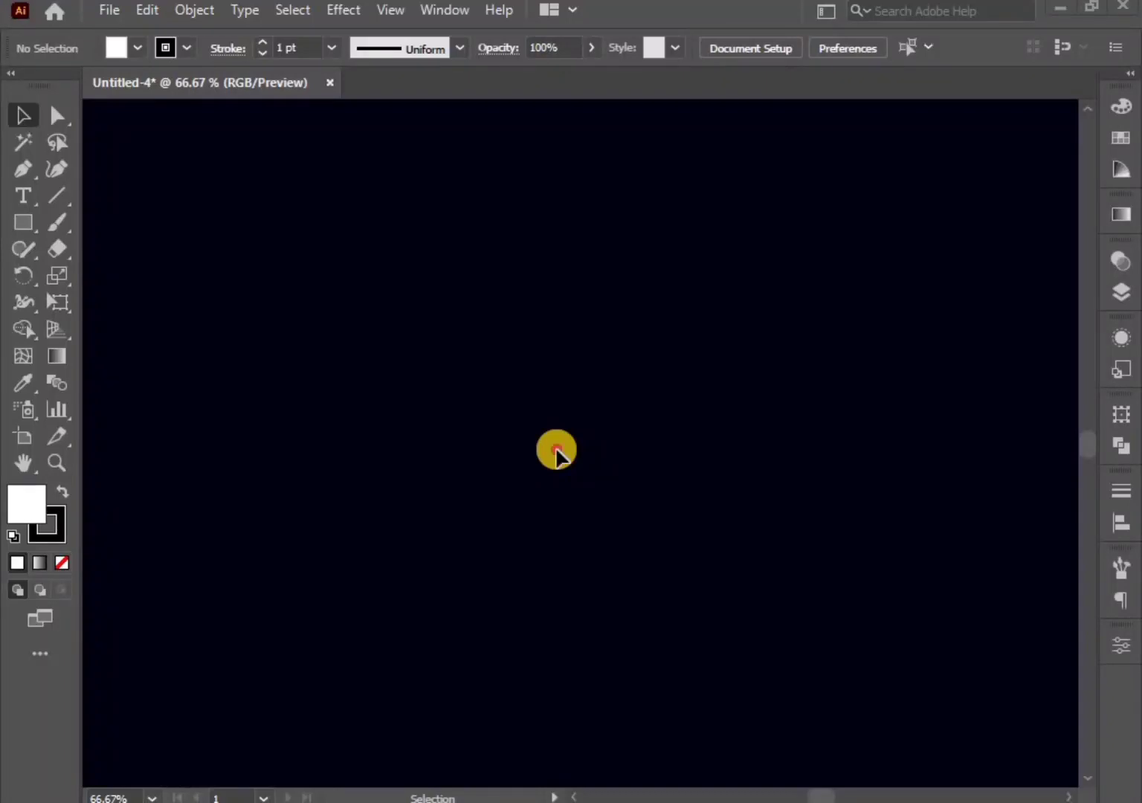
Step: Set the fill to None and the stroke colour to white
{"action": "left_click", "coordinate": [140, 49]}
{"action": "left_click", "coordinate": [186, 50]}
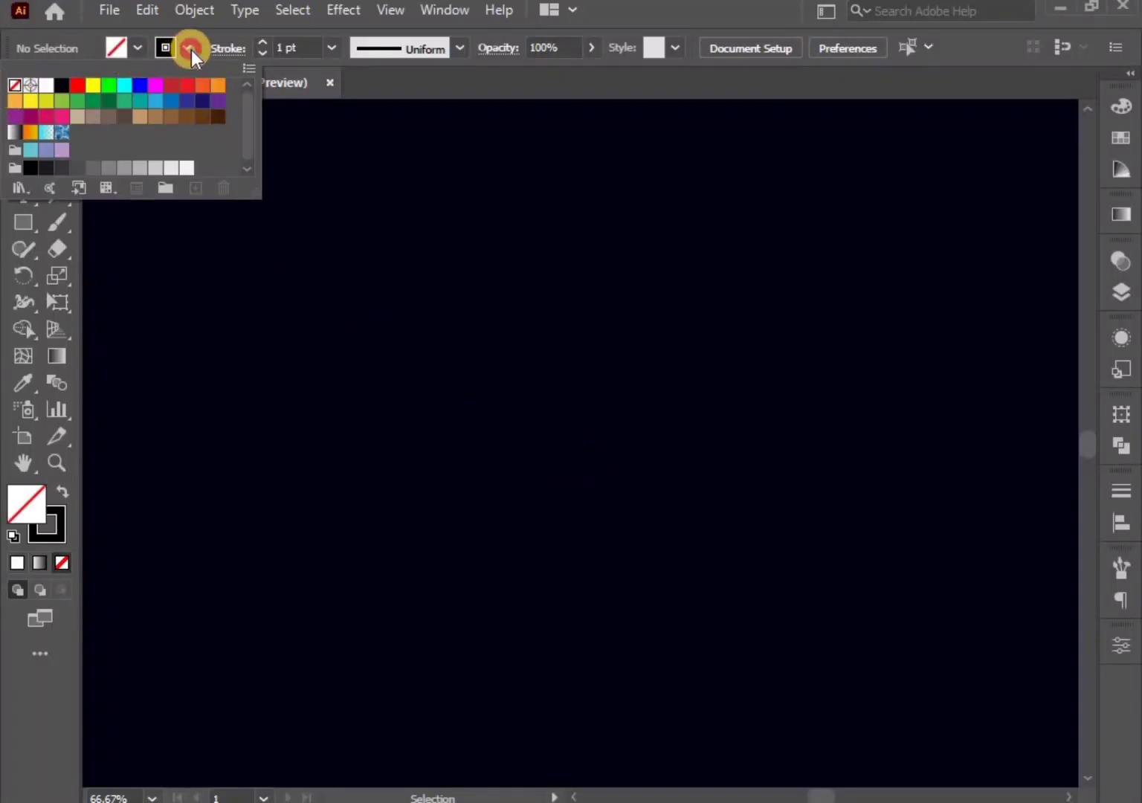
{"action": "left_click", "coordinate": [172, 53]}
{"action": "left_click", "coordinate": [46, 85]}
{"action": "left_click", "coordinate": [229, 289]}
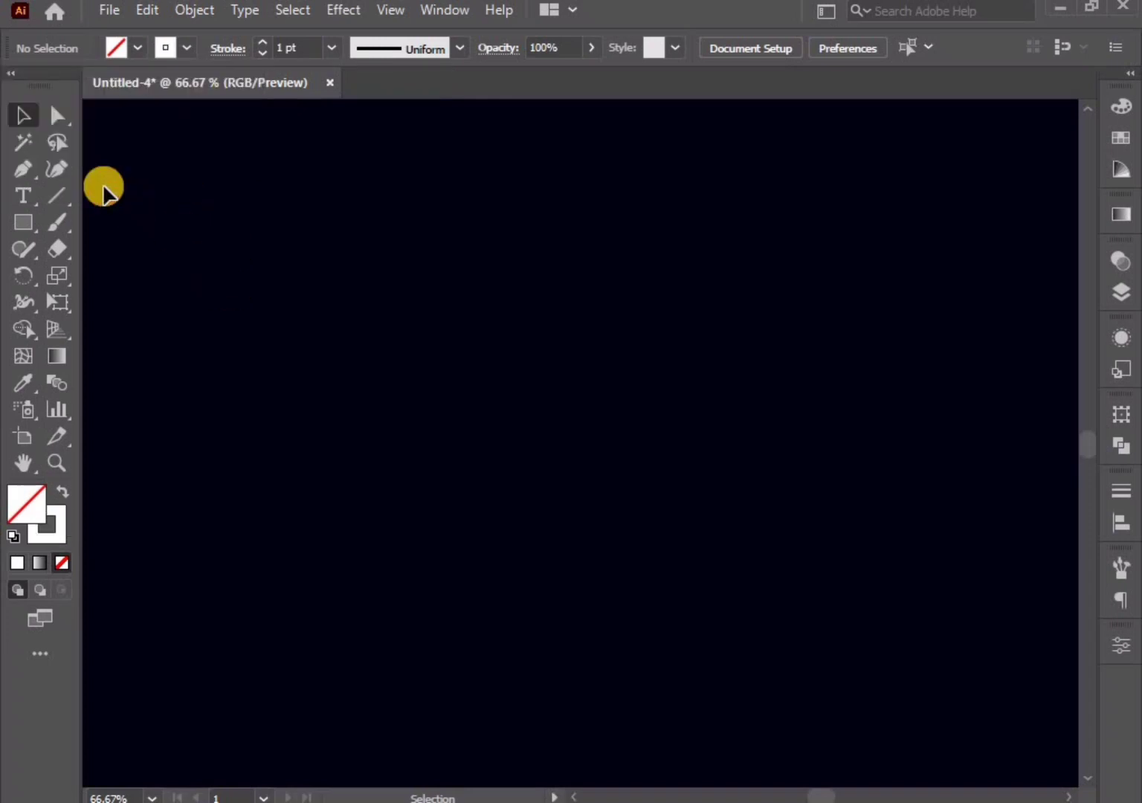
Step: Draw a vertical line near the artboard centre with the Line Segment tool and select it
{"action": "left_click", "coordinate": [58, 195]}
{"action": "left_click_drag", "start_coordinate": [541, 208], "coordinate": [543, 515]}
{"action": "left_click", "coordinate": [22, 115]}
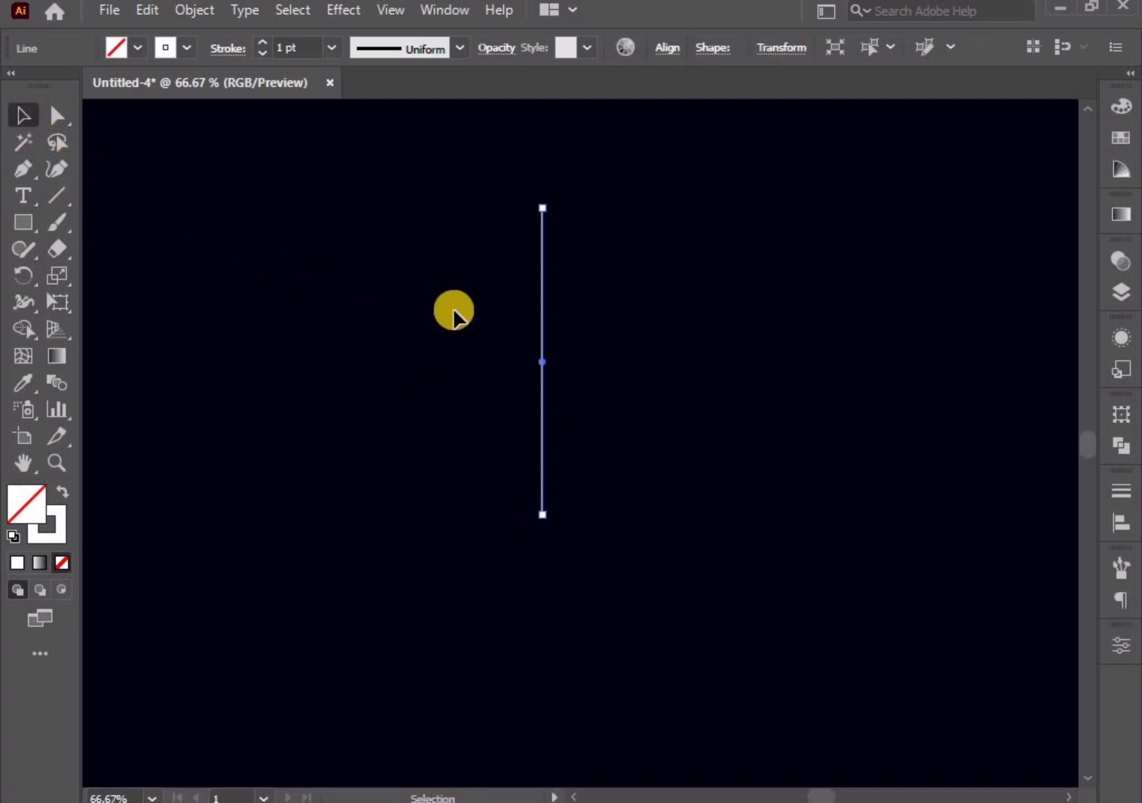
{"action": "left_click_drag", "start_coordinate": [469, 312], "coordinate": [551, 380]}
Step: Rotate the vertical line by -60° into a rising diagonal
{"action": "right_click", "coordinate": [543, 379]}
{"action": "mouse_move", "coordinate": [612, 668]}
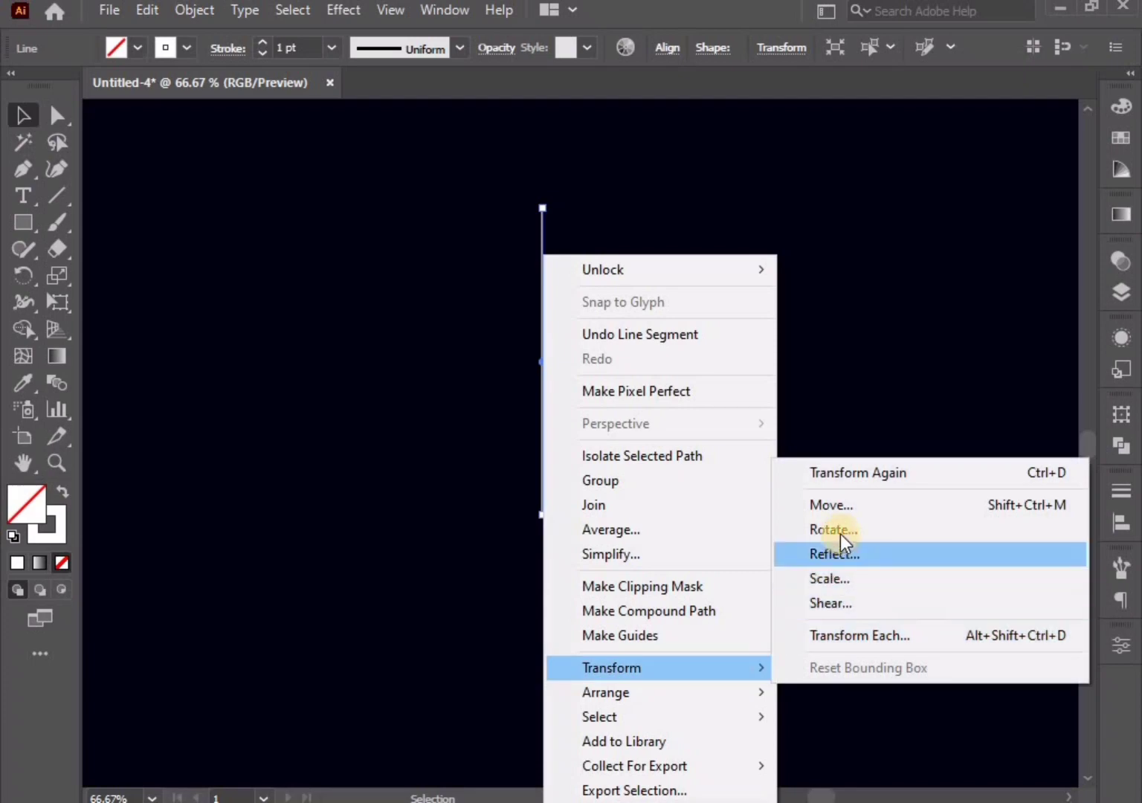
{"action": "left_click", "coordinate": [840, 532]}
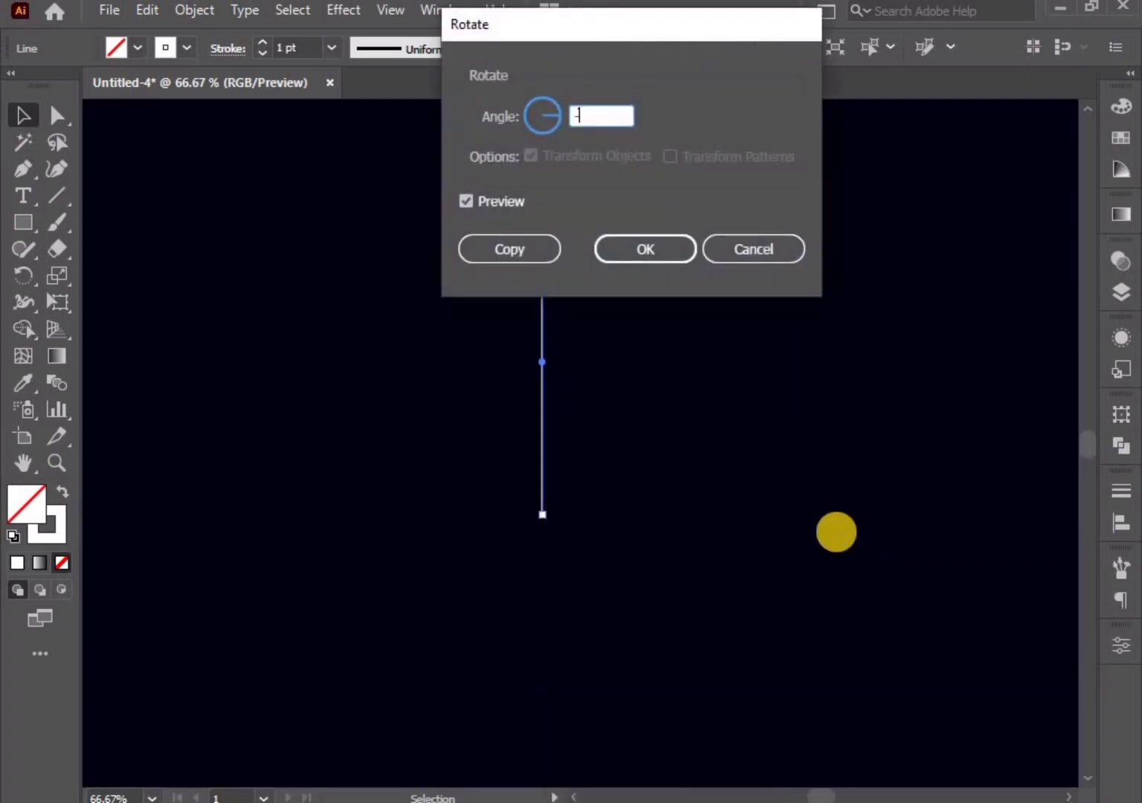
{"action": "left_click", "coordinate": [638, 251]}
Step: Alt-drag a parallel copy of the diagonal just below the original
{"action": "left_click", "coordinate": [14, 108]}
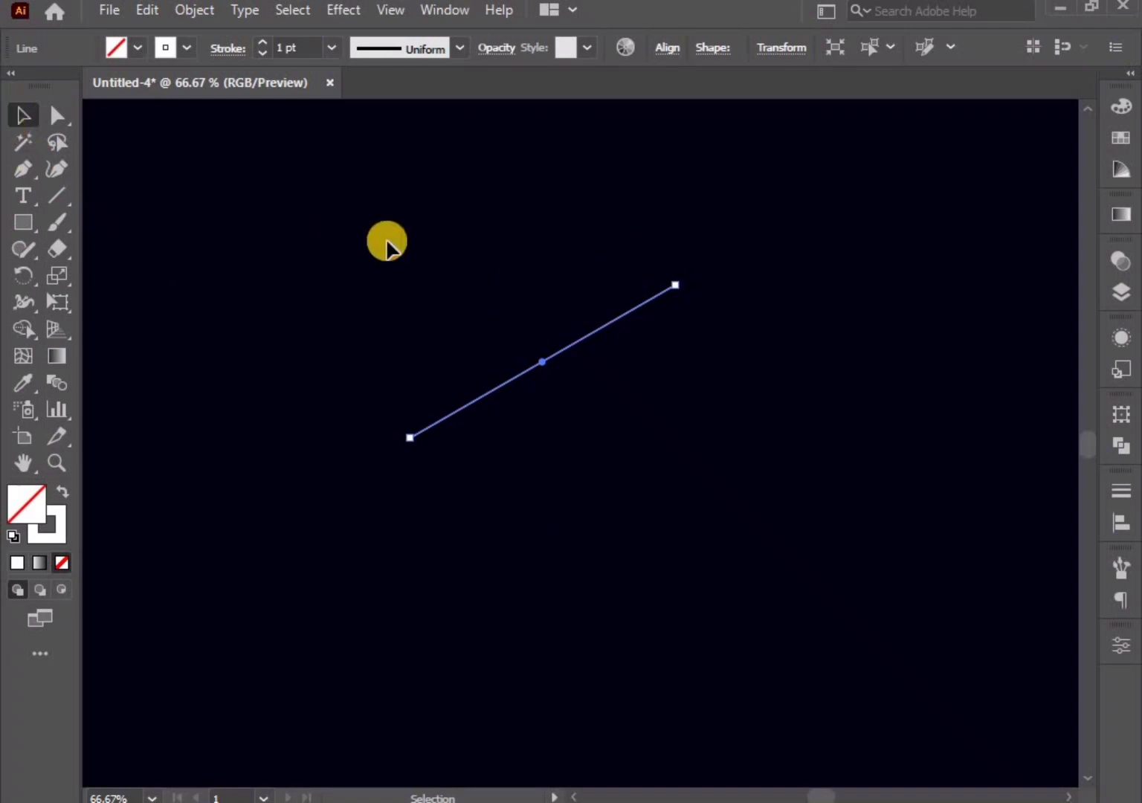
{"action": "mouse_move", "coordinate": [395, 235]}
{"action": "left_mouse_down"}
{"action": "mouse_move", "coordinate": [551, 372]}
{"action": "mouse_move", "coordinate": [572, 444]}
{"action": "mouse_move", "coordinate": [570, 417]}
{"action": "left_mouse_up"}
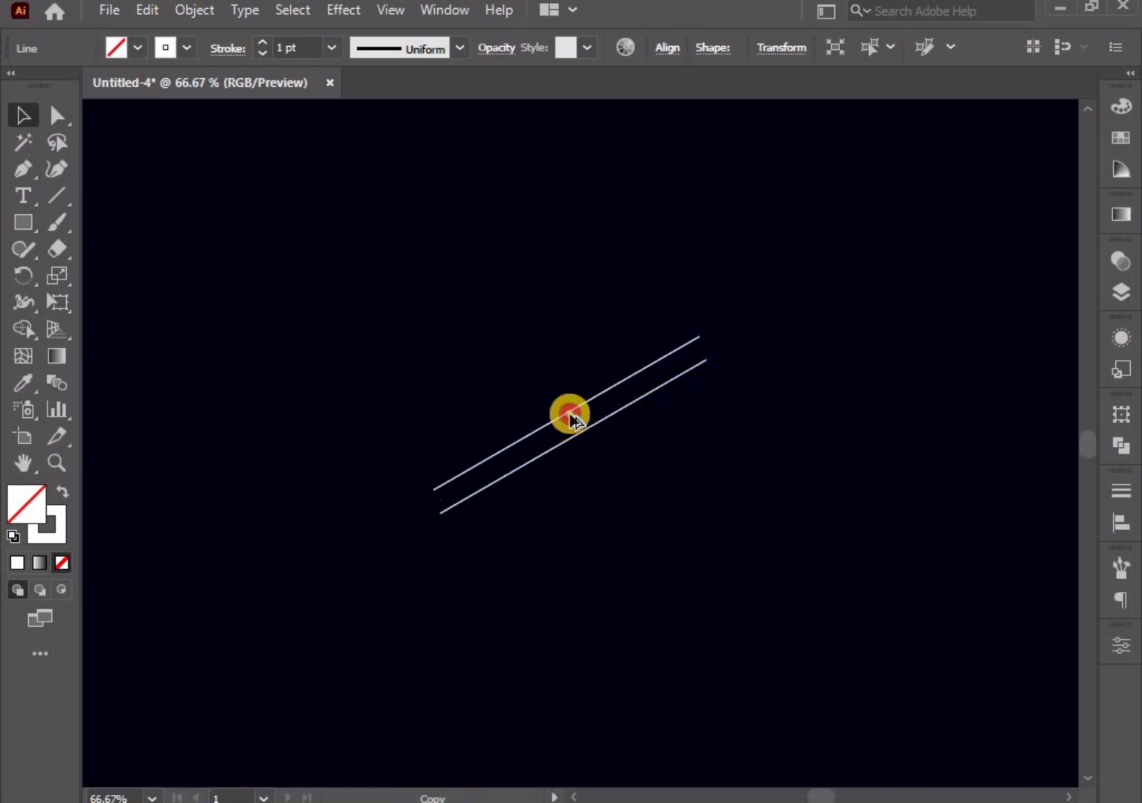
{"action": "left_click_drag", "start_coordinate": [569, 417], "coordinate": [568, 415]}
{"action": "left_click", "coordinate": [563, 535]}
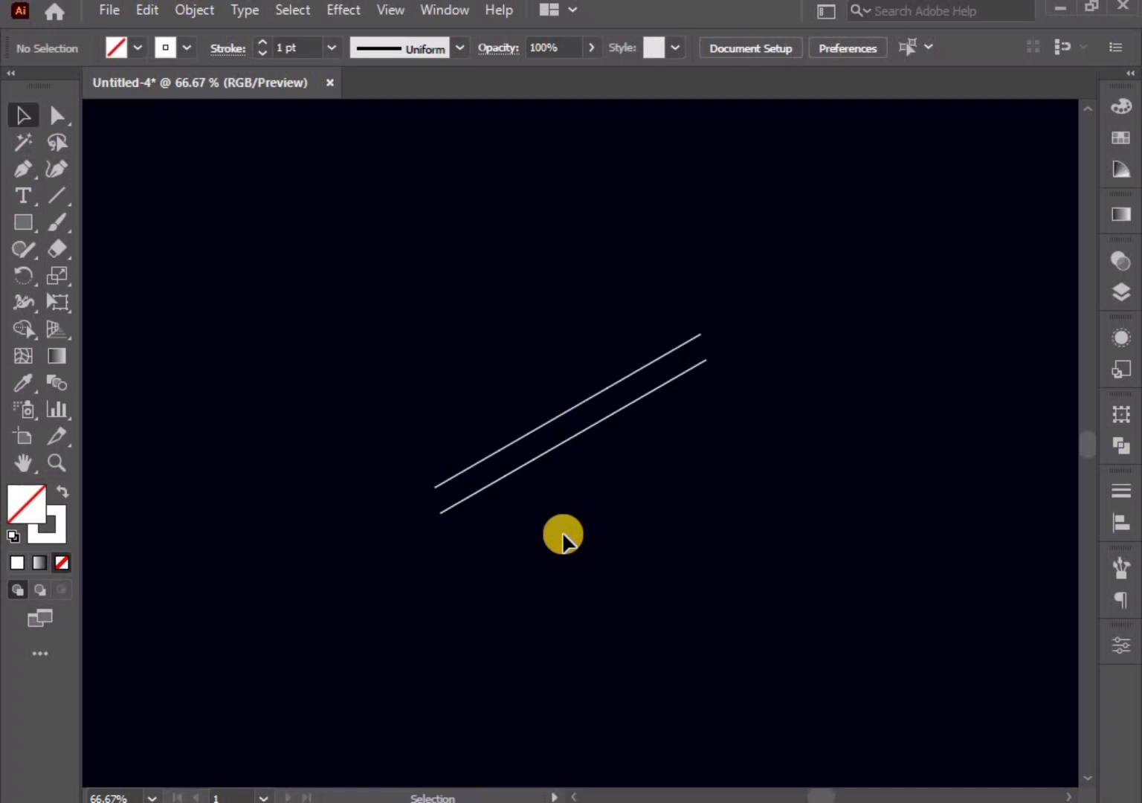
{"action": "left_click", "coordinate": [58, 204]}
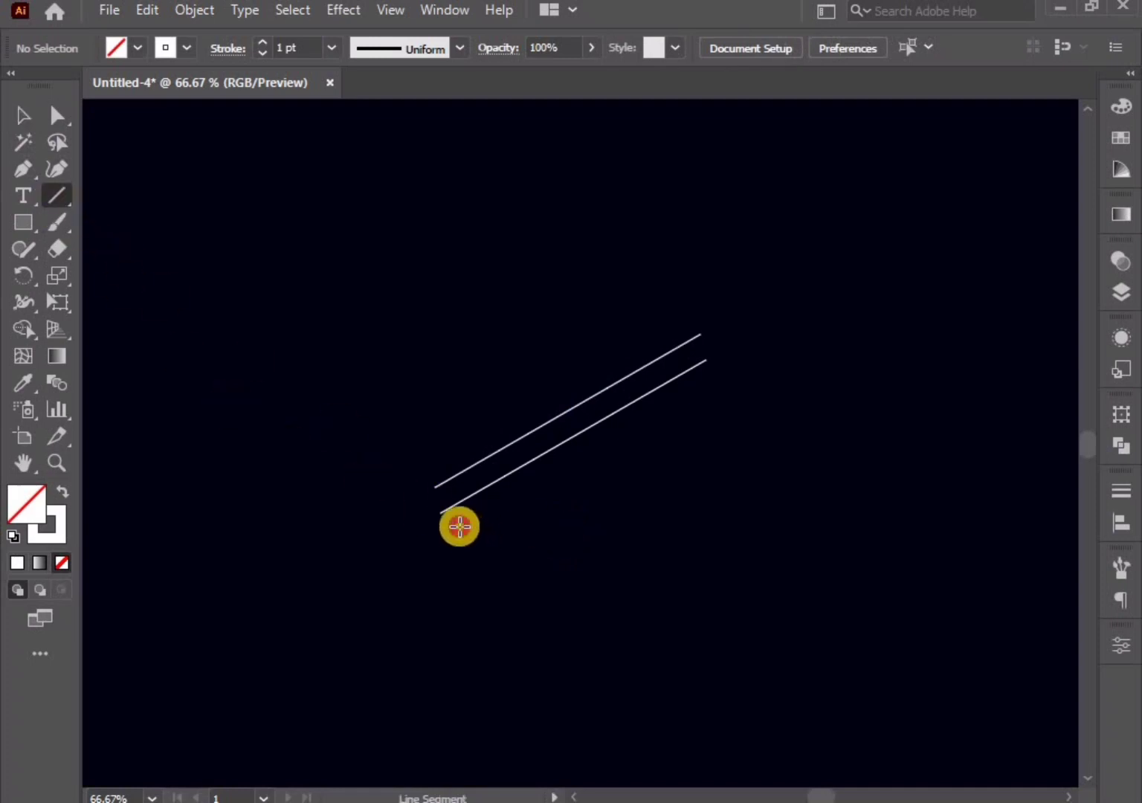
Step: Draw a vertical line across the diagonals' left ends and select it
{"action": "left_click_drag", "start_coordinate": [460, 526], "coordinate": [472, 421]}
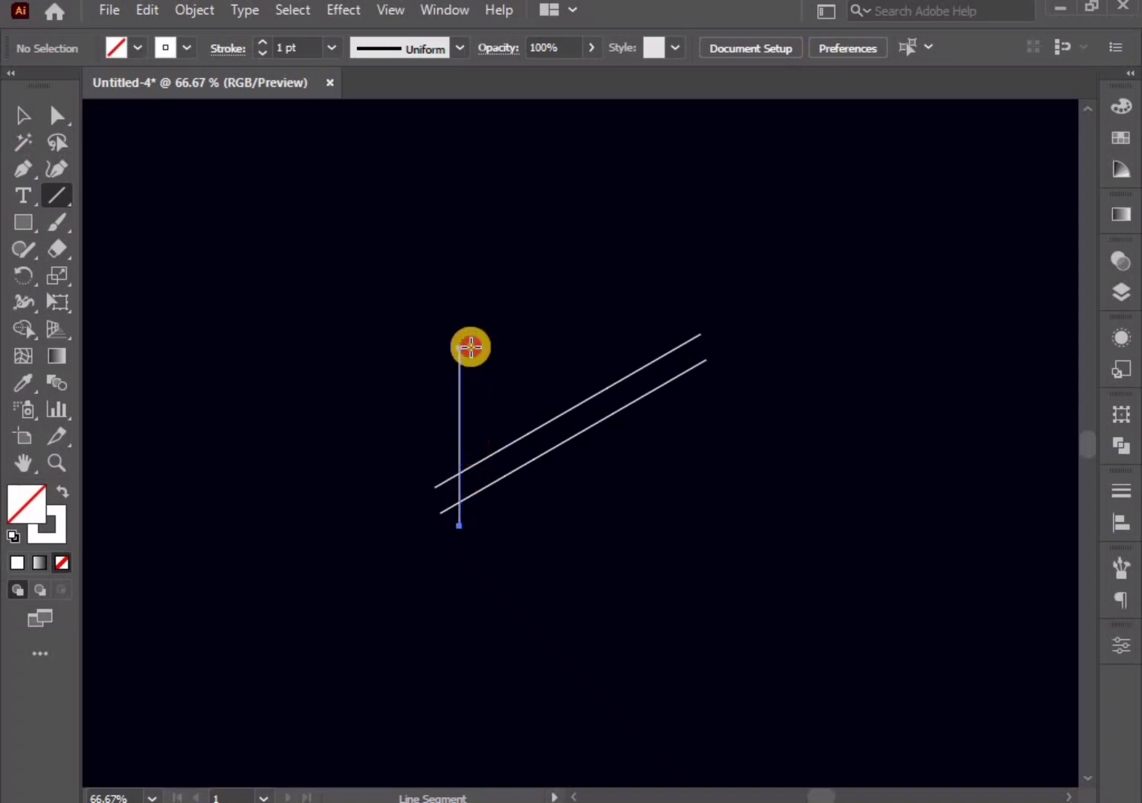
{"action": "left_click_drag", "start_coordinate": [470, 347], "coordinate": [470, 348]}
{"action": "left_click", "coordinate": [23, 116]}
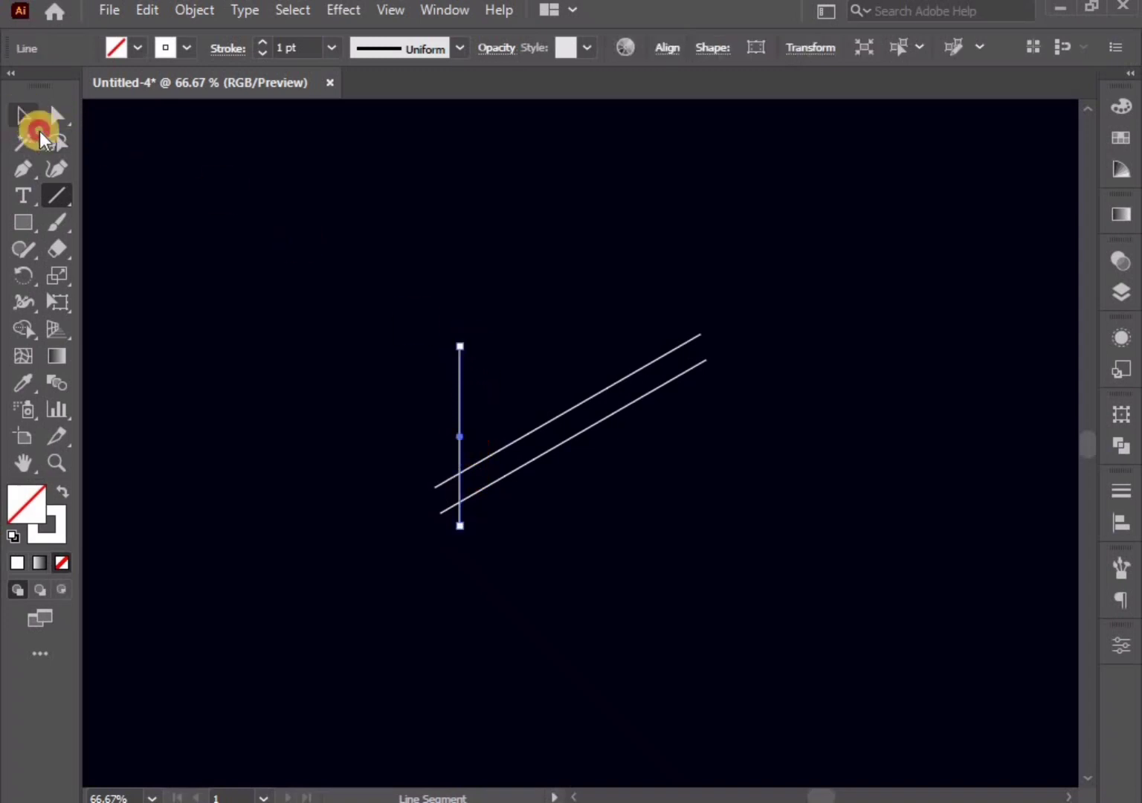
{"action": "left_click_drag", "start_coordinate": [333, 324], "coordinate": [487, 393]}
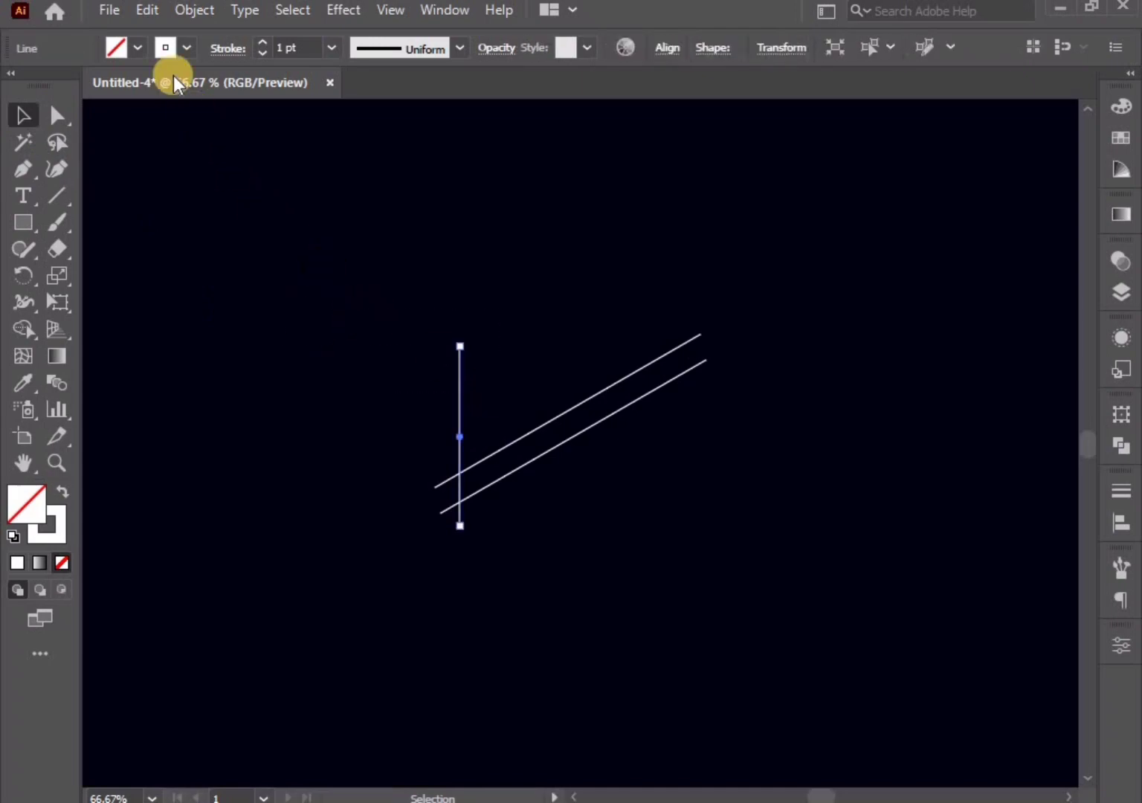
Step: Copy the vertical line and Paste in Front to stack a duplicate on it
{"action": "left_click", "coordinate": [146, 13]}
{"action": "left_click", "coordinate": [165, 118]}
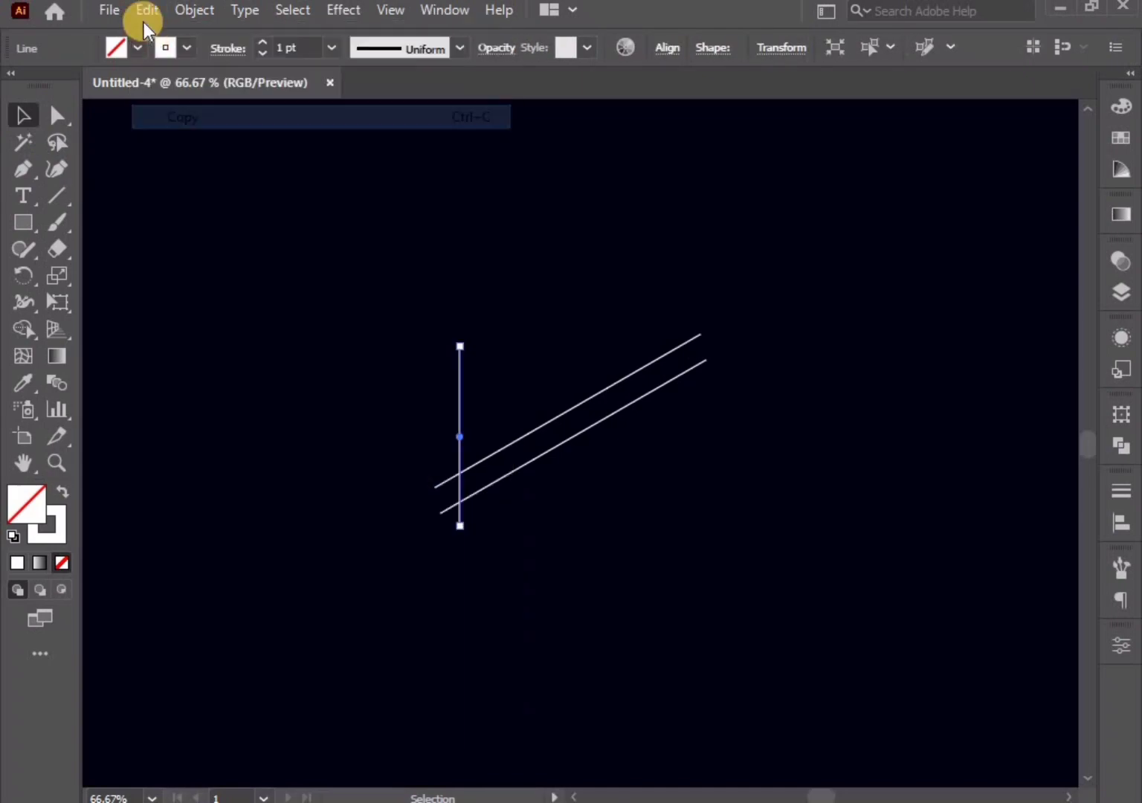
{"action": "left_click", "coordinate": [145, 11]}
{"action": "left_click", "coordinate": [191, 166]}
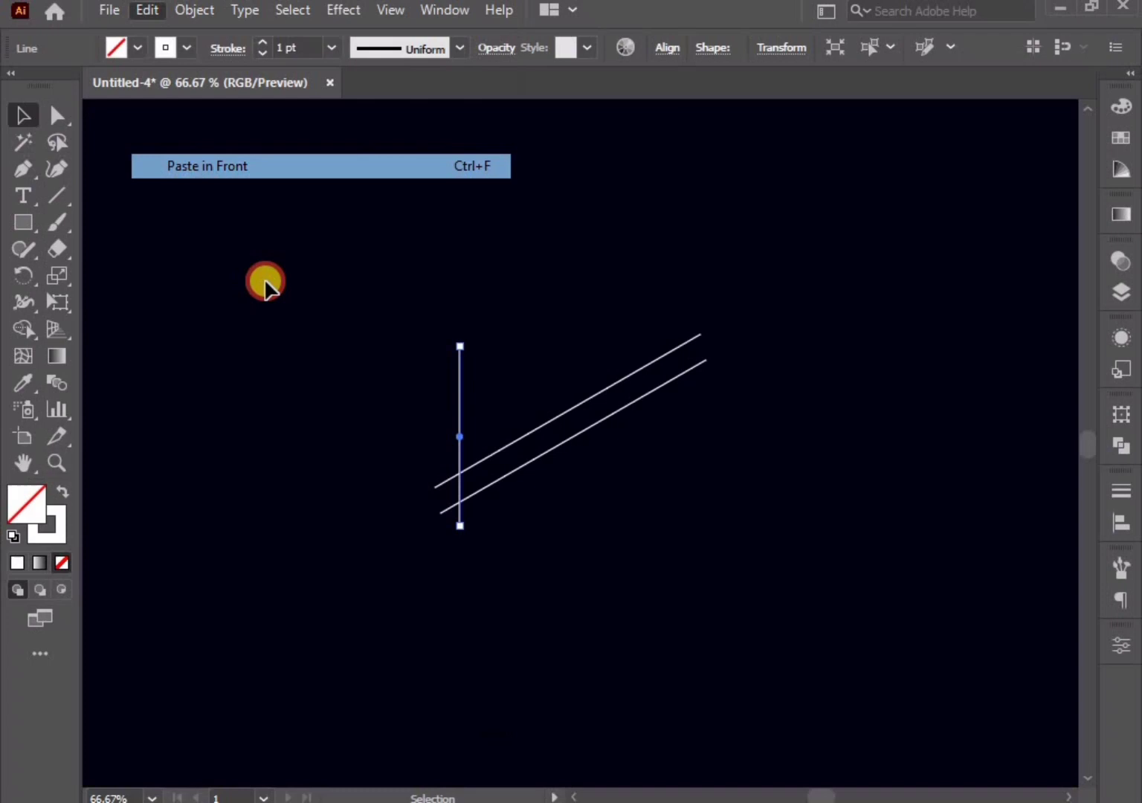
Step: Rotate the duplicate vertical line by 60°
{"action": "right_click", "coordinate": [459, 434]}
{"action": "mouse_move", "coordinate": [527, 668]}
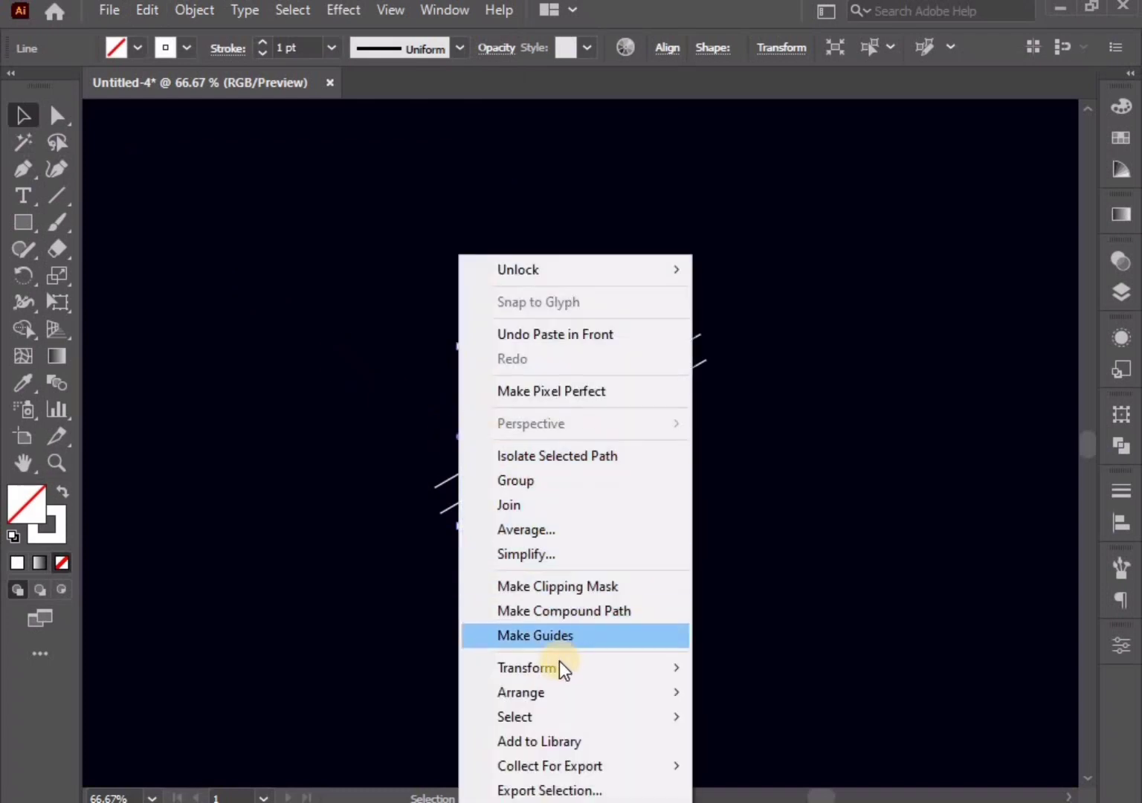
{"action": "left_click", "coordinate": [770, 528]}
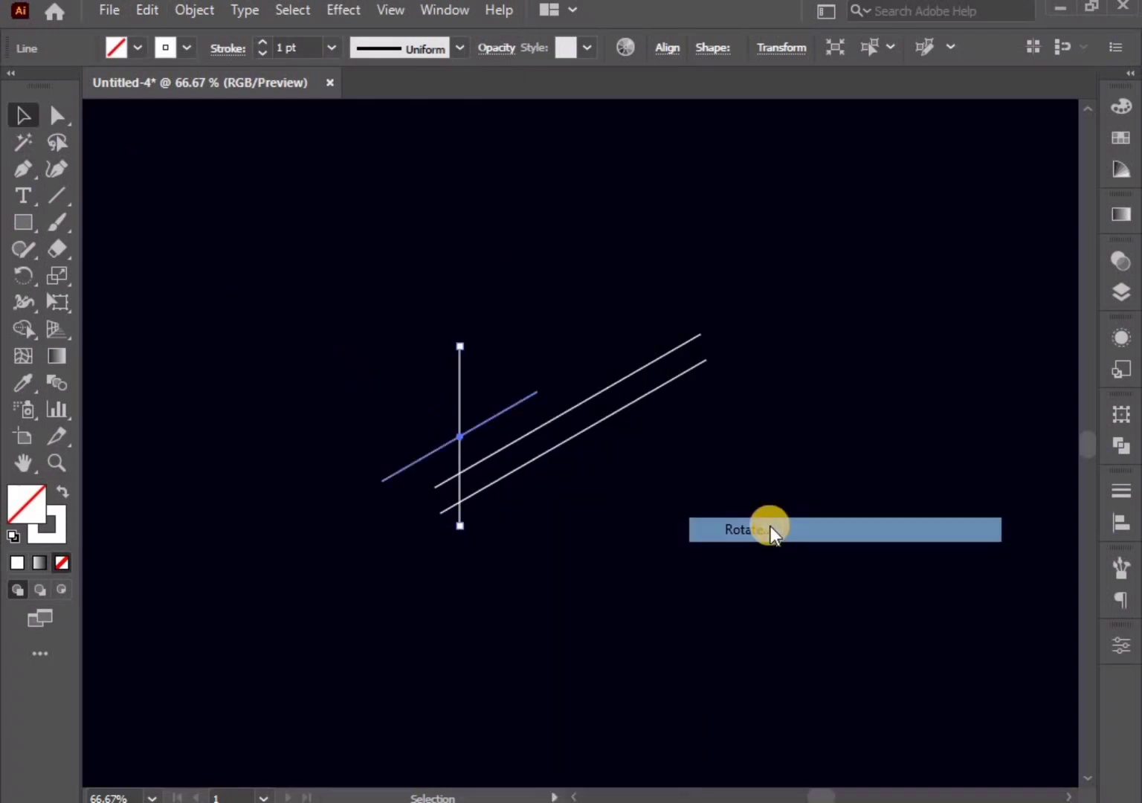
{"action": "type", "text": "60"}
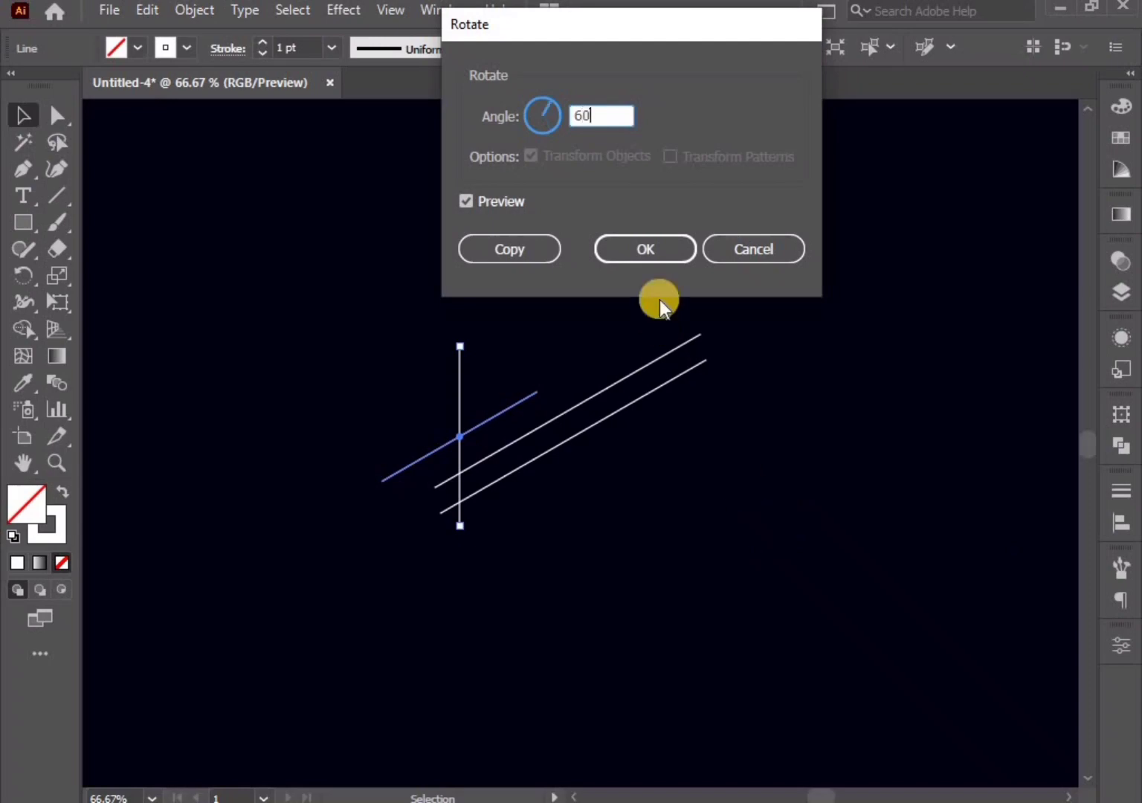
{"action": "left_click", "coordinate": [646, 248]}
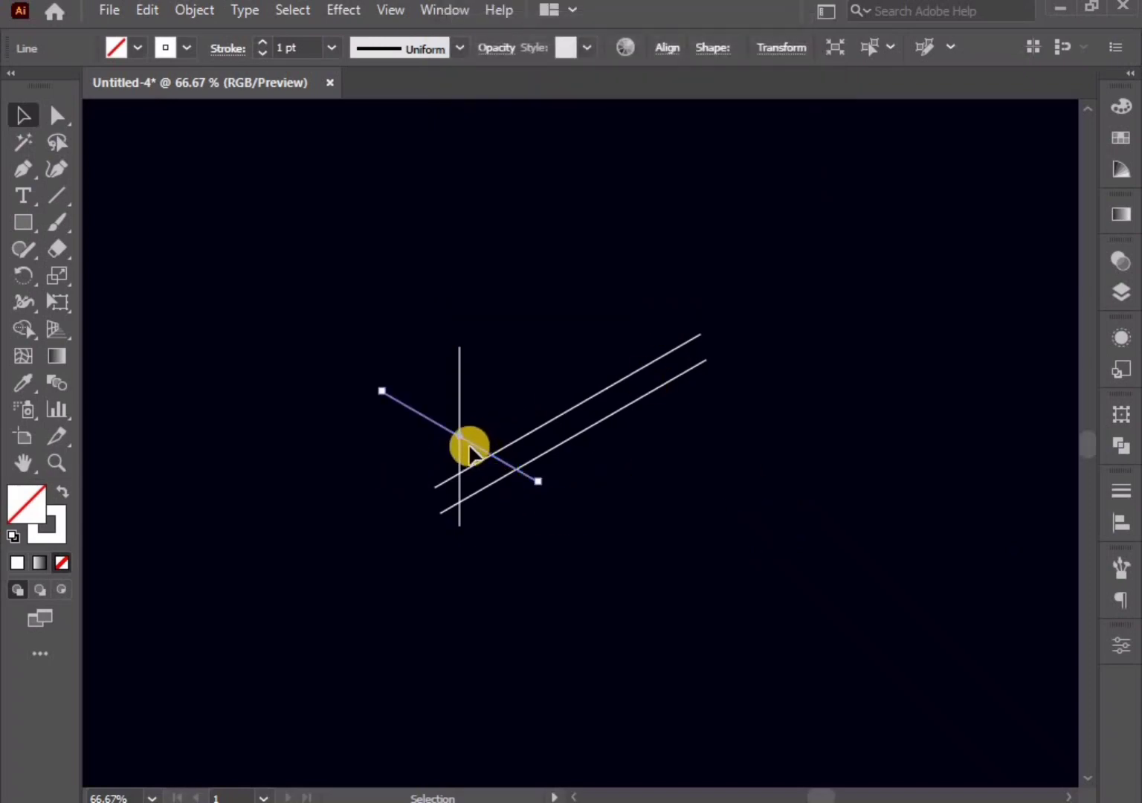
Step: Move the rotated line so its falling diagonal starts at the vertical's top
{"action": "left_click_drag", "start_coordinate": [458, 438], "coordinate": [496, 394]}
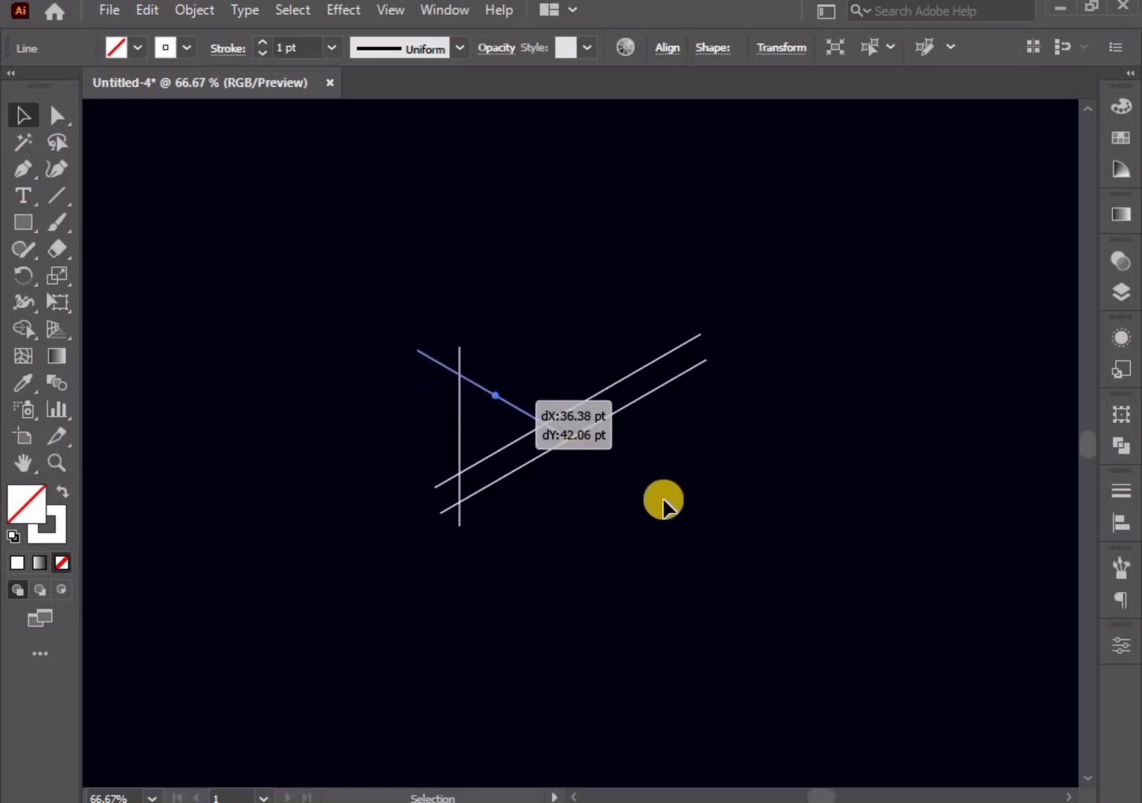
{"action": "left_click", "coordinate": [664, 510]}
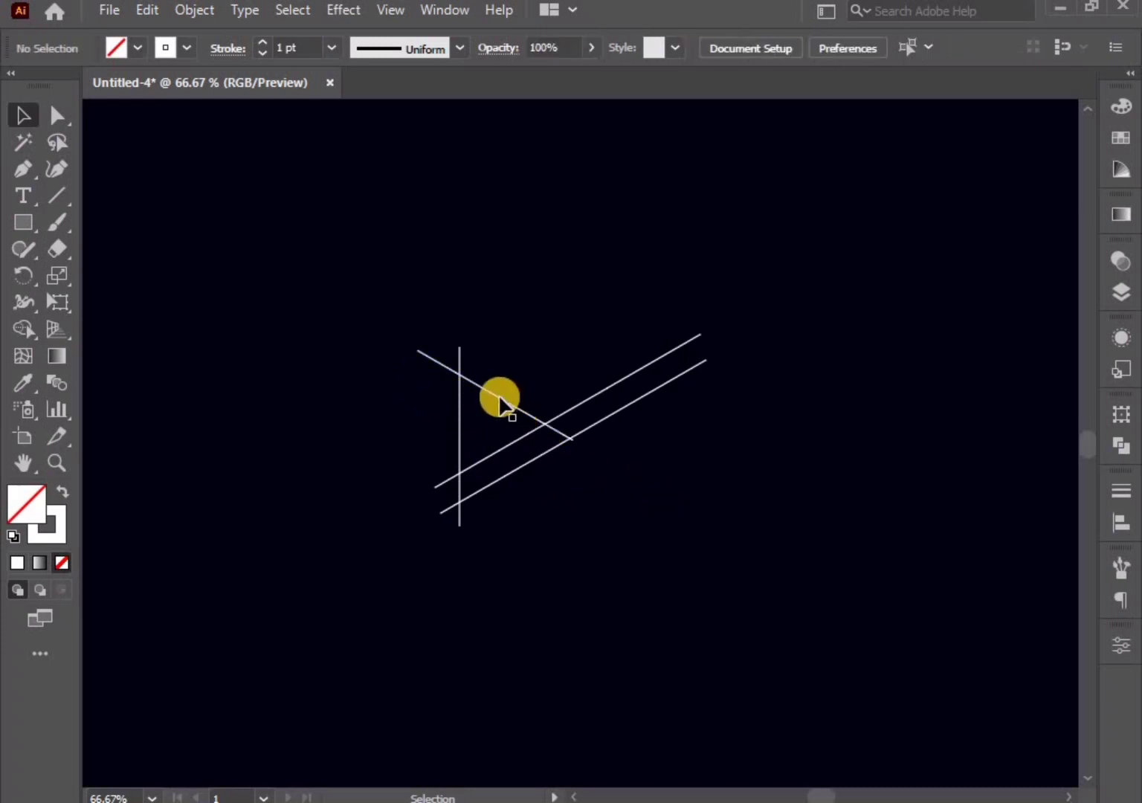
{"action": "left_click_drag", "start_coordinate": [497, 401], "coordinate": [503, 394]}
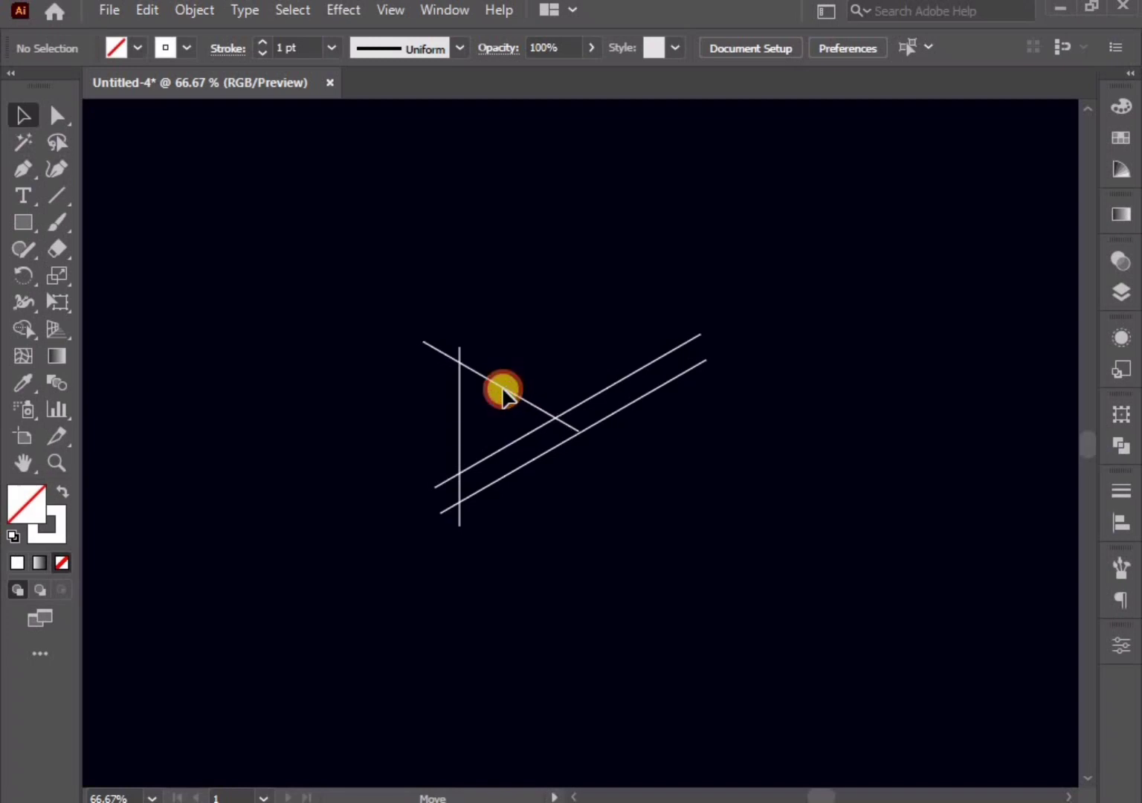
Step: Copy the left vertical line and Paste in Front to duplicate it
{"action": "left_click", "coordinate": [589, 533]}
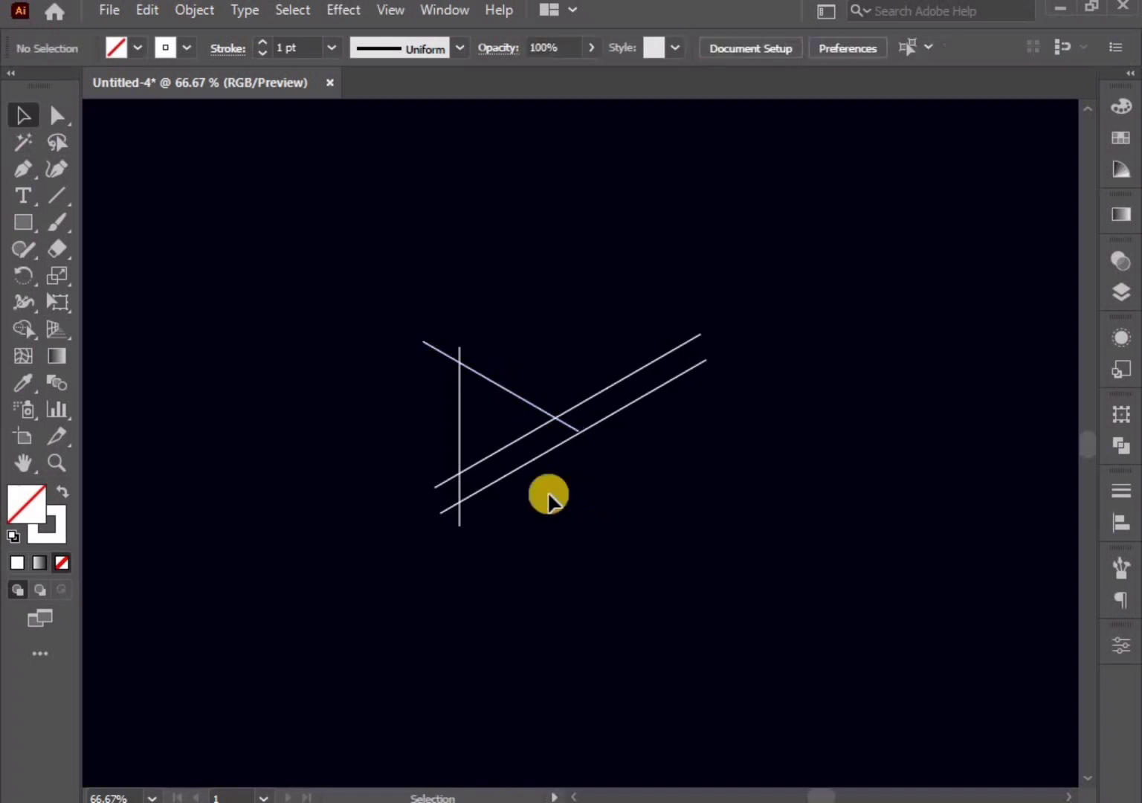
{"action": "left_click", "coordinate": [474, 422]}
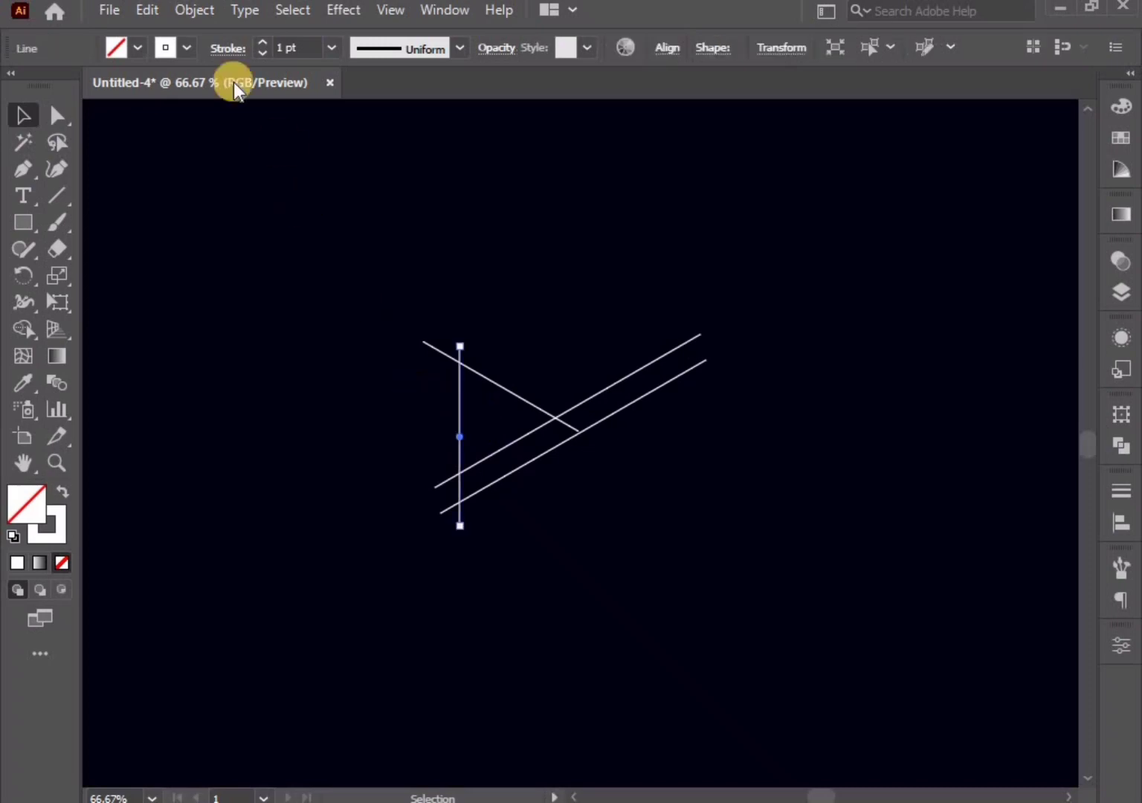
{"action": "left_click", "coordinate": [142, 11]}
{"action": "left_click", "coordinate": [171, 117]}
{"action": "left_click", "coordinate": [146, 10]}
{"action": "left_click", "coordinate": [223, 163]}
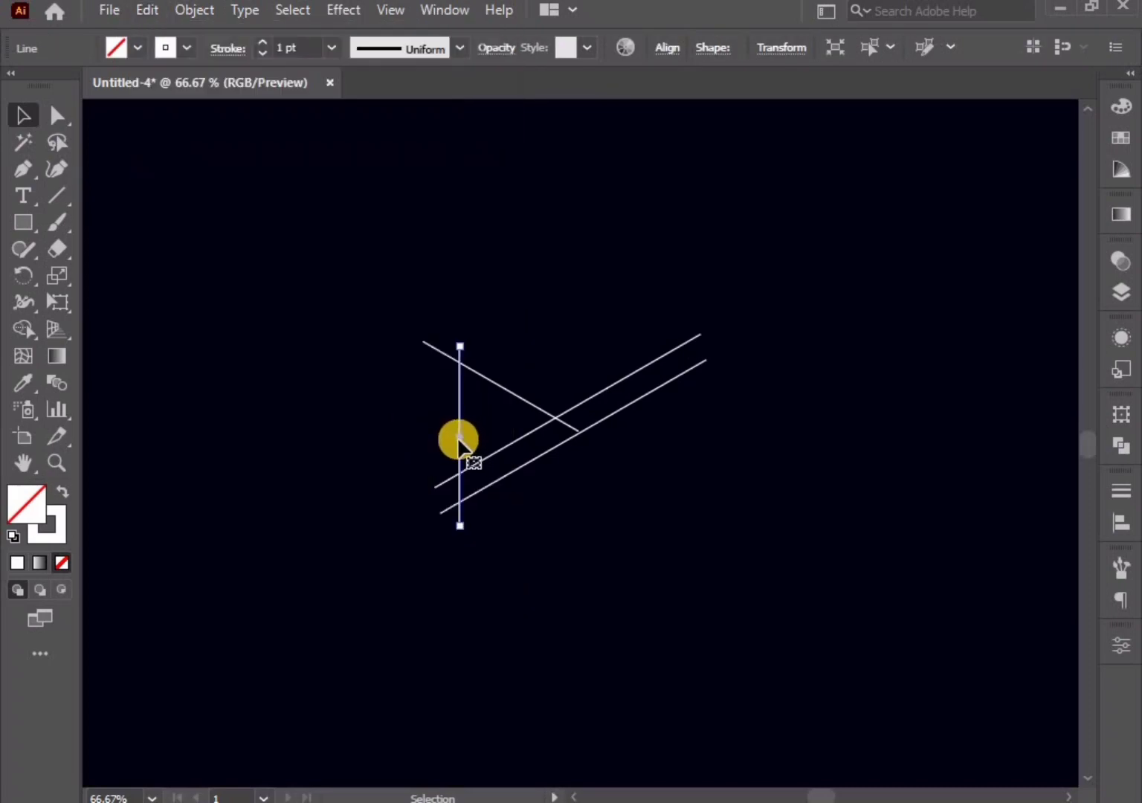
Step: Move the duplicate vertical to the diagonals' right ends, then marquee-select all five lines
{"action": "left_click_drag", "start_coordinate": [458, 440], "coordinate": [689, 417]}
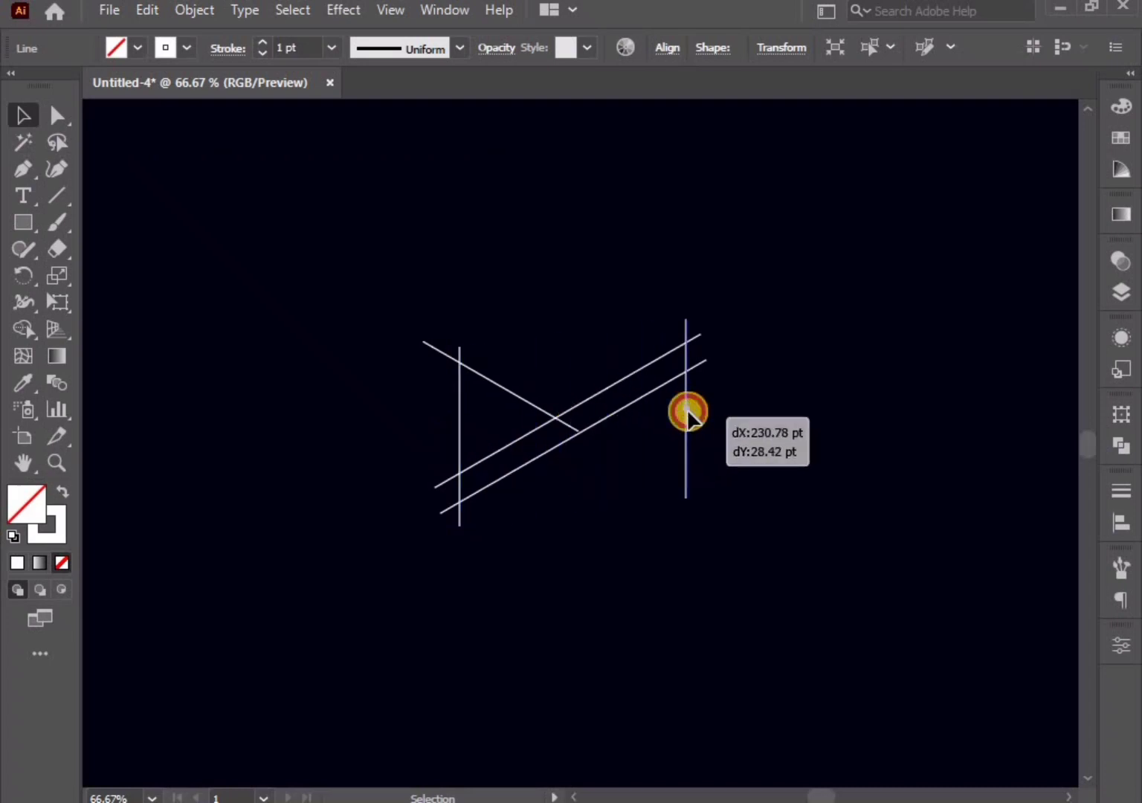
{"action": "left_click_drag", "start_coordinate": [689, 416], "coordinate": [698, 413]}
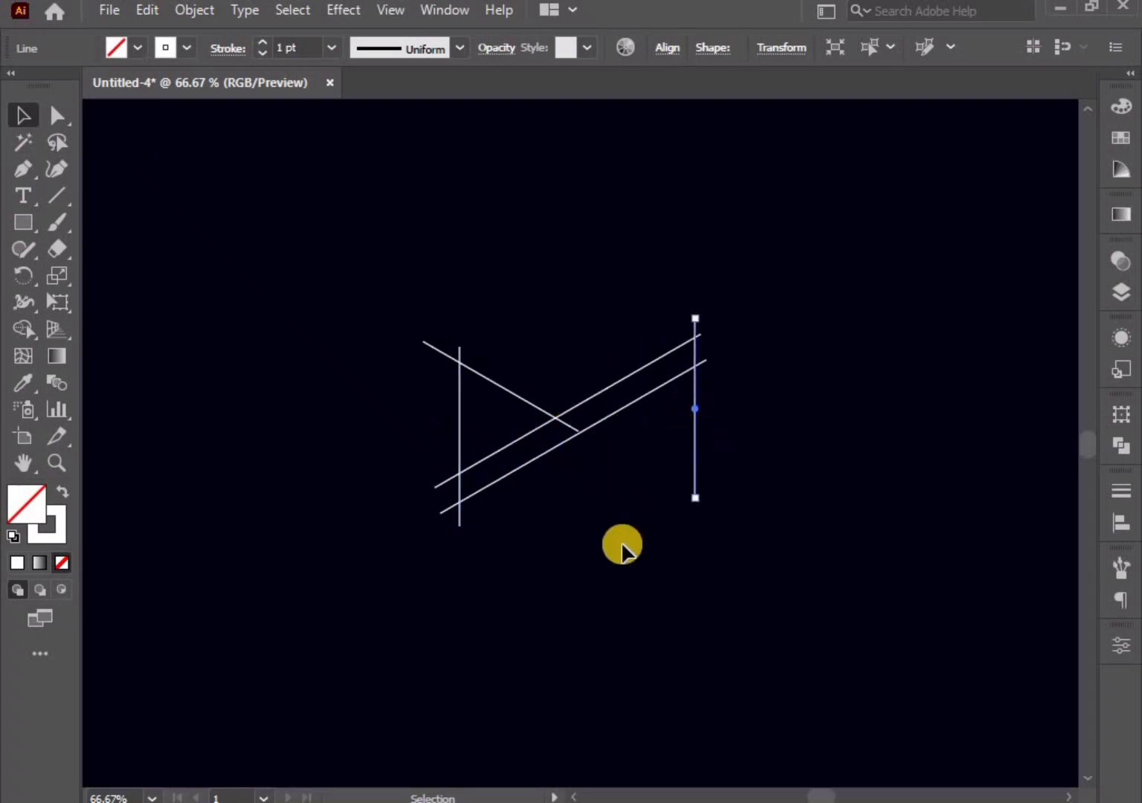
{"action": "left_click", "coordinate": [622, 546]}
{"action": "left_click_drag", "start_coordinate": [351, 299], "coordinate": [753, 559]}
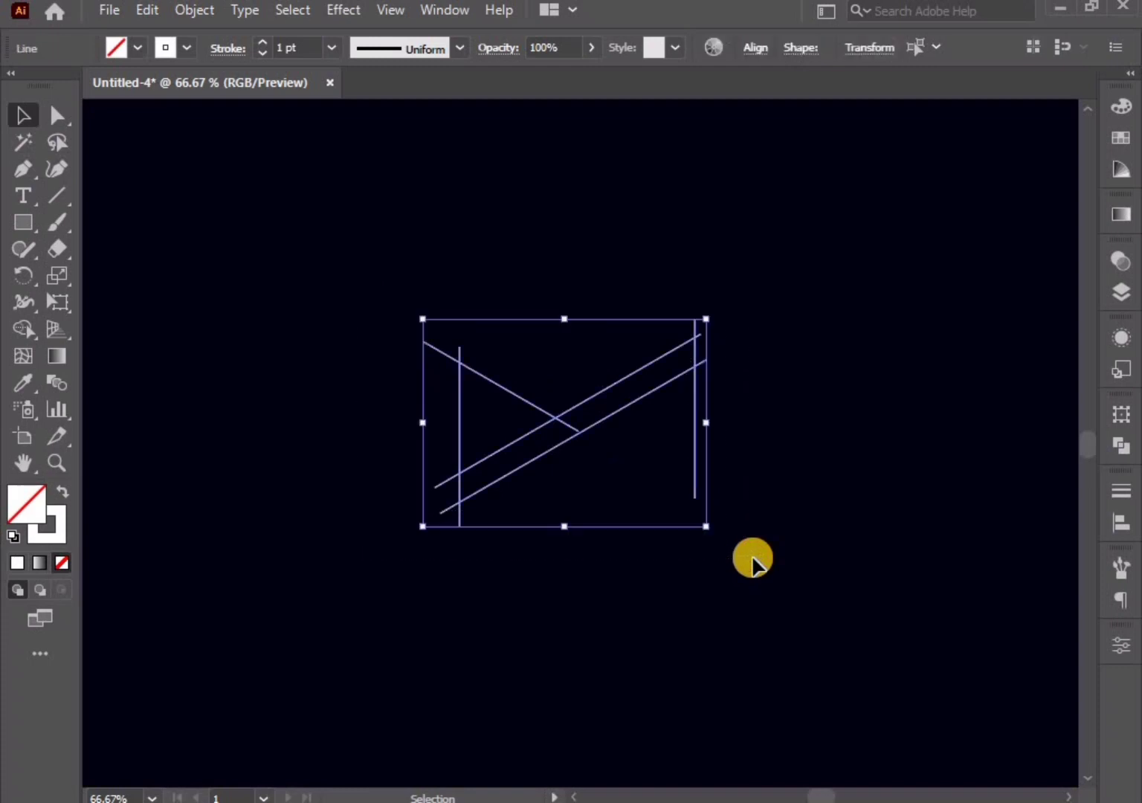
Step: Alt-delete the left vertical's and diagonals' leftover stubs with the Shape Builder tool
{"action": "left_click", "coordinate": [23, 327]}
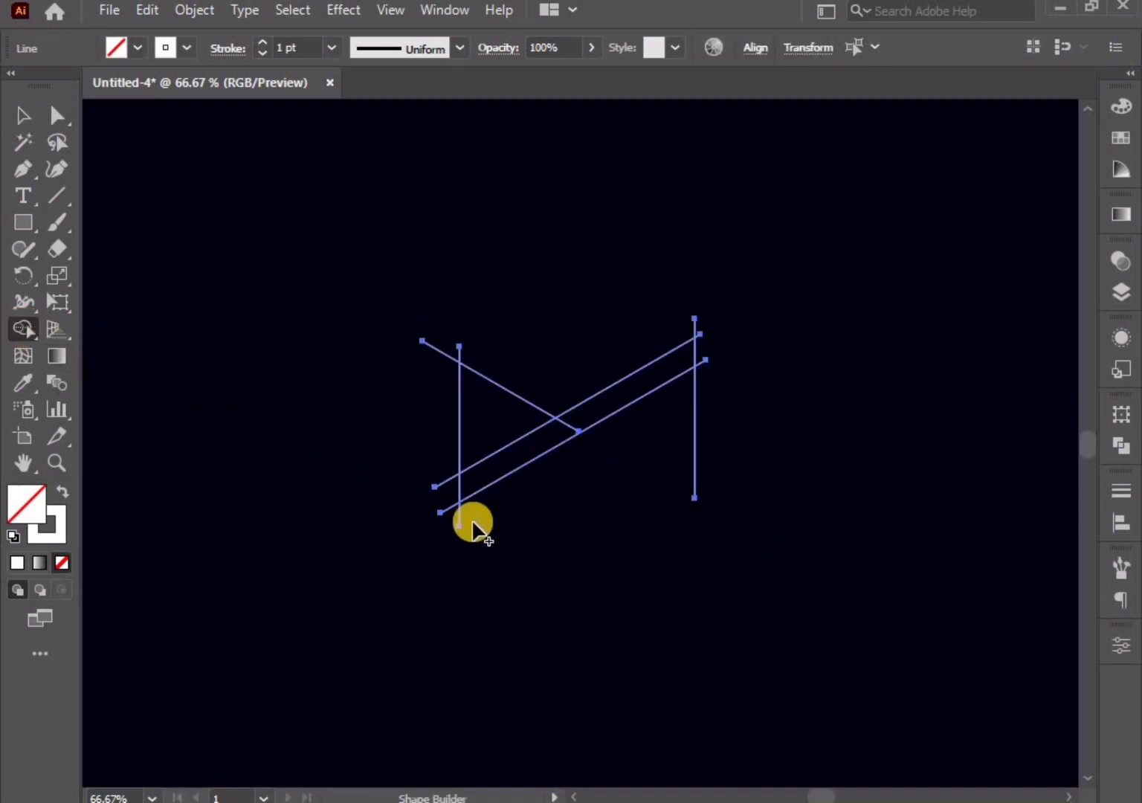
{"action": "left_click_drag", "start_coordinate": [454, 523], "coordinate": [449, 493]}
{"action": "left_click", "coordinate": [448, 496], "text": "alt"}
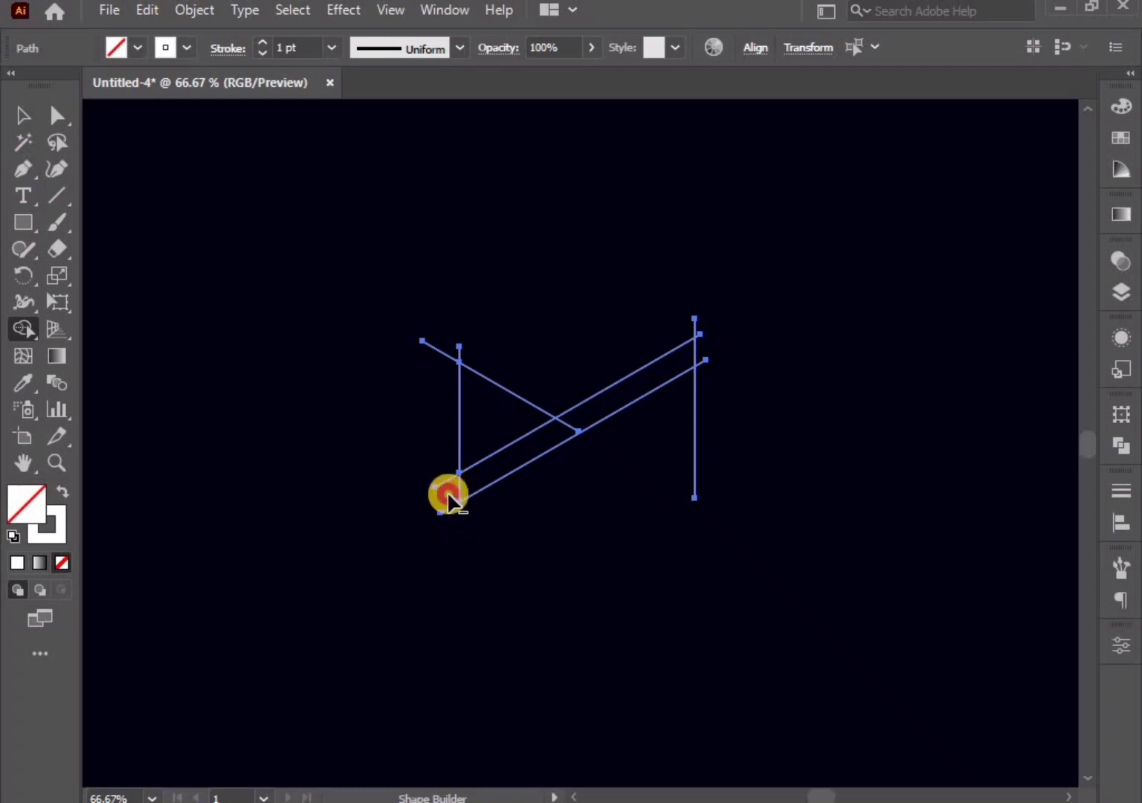
{"action": "left_click", "coordinate": [446, 510], "text": "alt"}
{"action": "left_click", "coordinate": [433, 353], "text": "alt"}
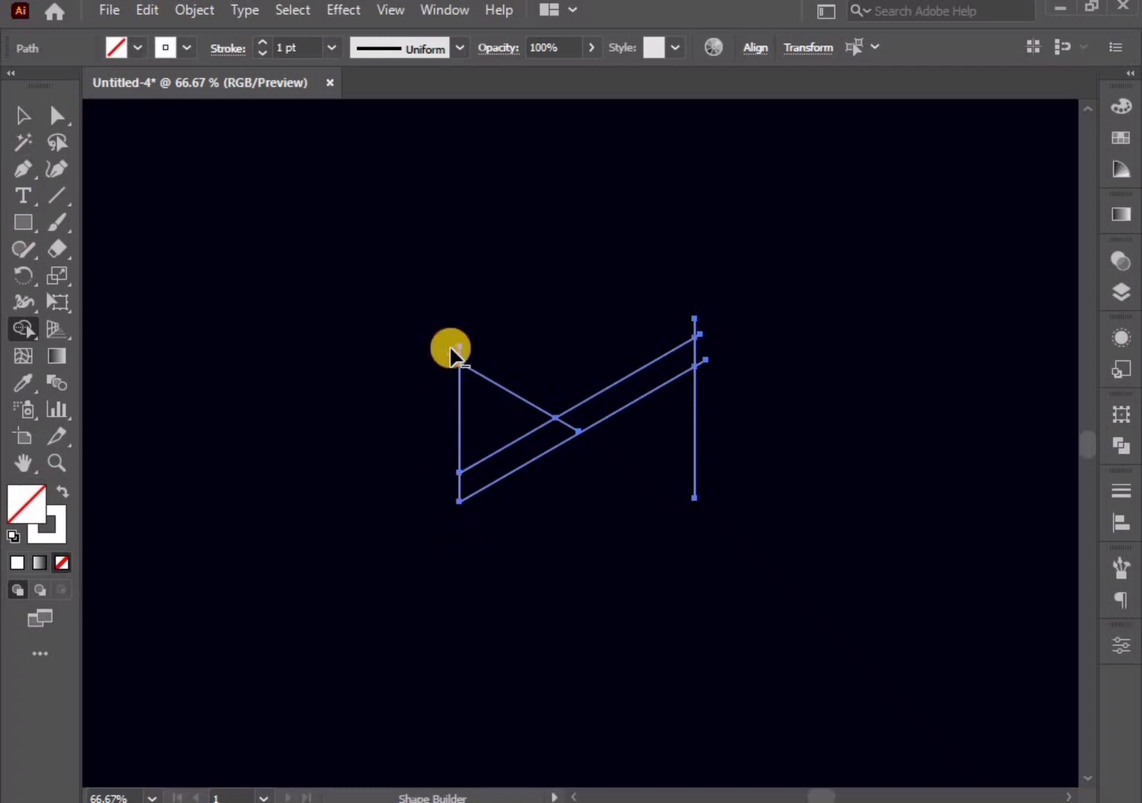
{"action": "left_click", "coordinate": [469, 352], "text": "alt"}
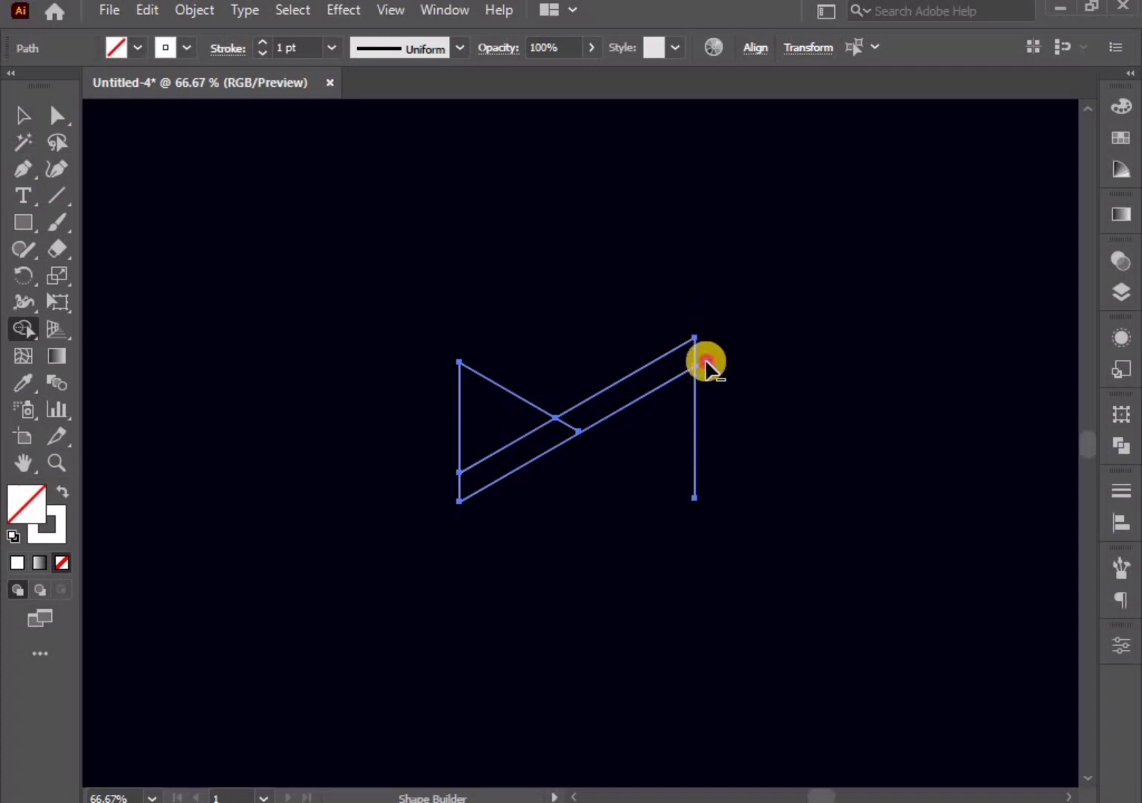
Step: Remove the right vertical's lower part and build the bar region between the diagonals
{"action": "left_click_drag", "start_coordinate": [704, 367], "coordinate": [696, 402]}
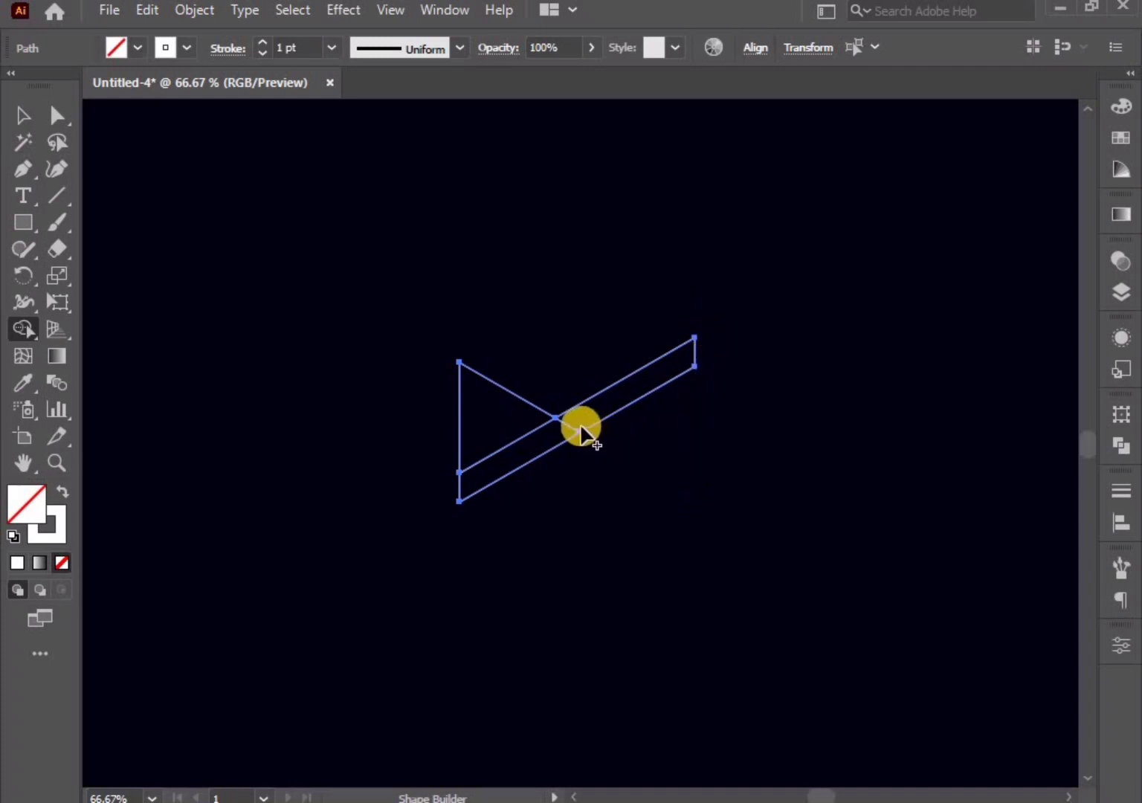
{"action": "left_click", "coordinate": [581, 430]}
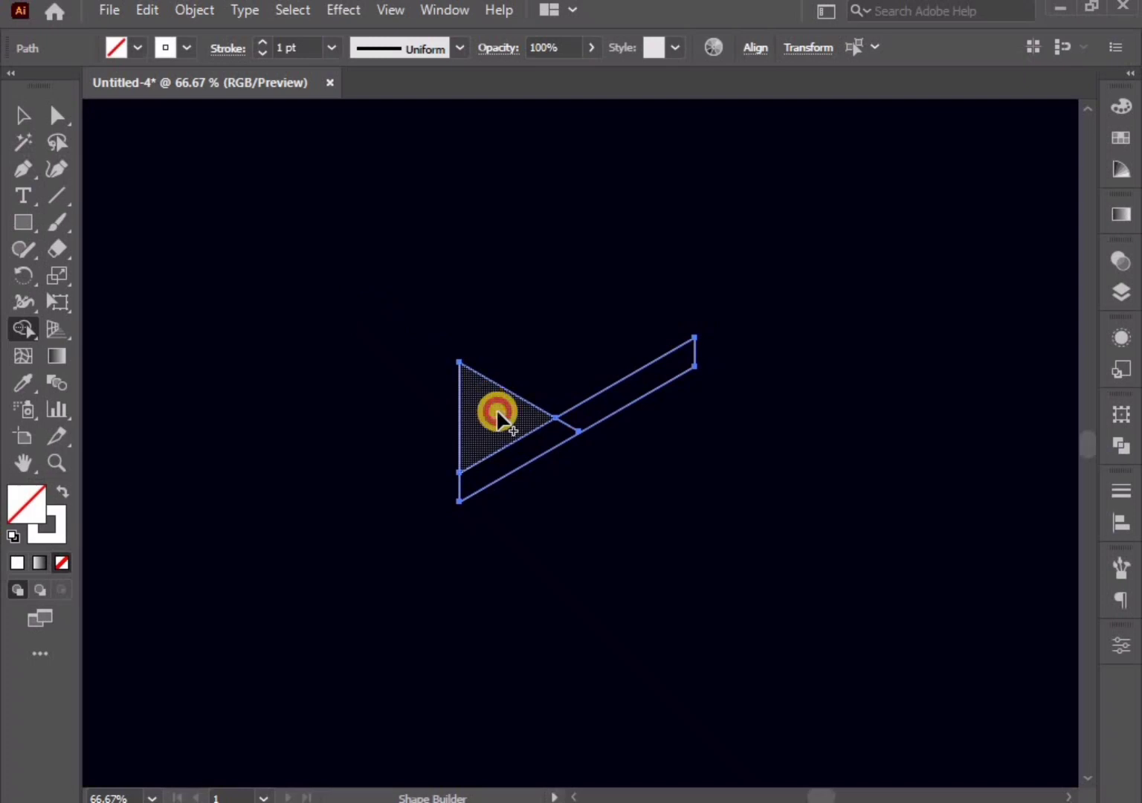
{"action": "left_click", "coordinate": [28, 113]}
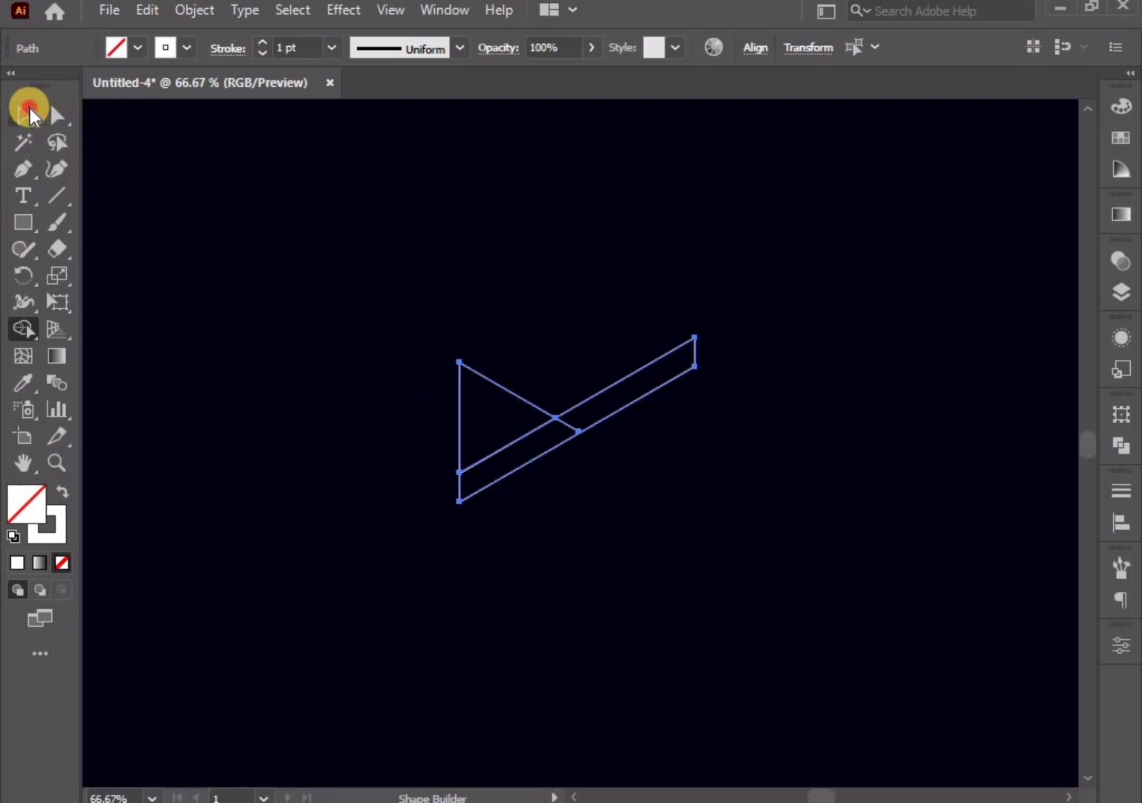
{"action": "left_click", "coordinate": [528, 415]}
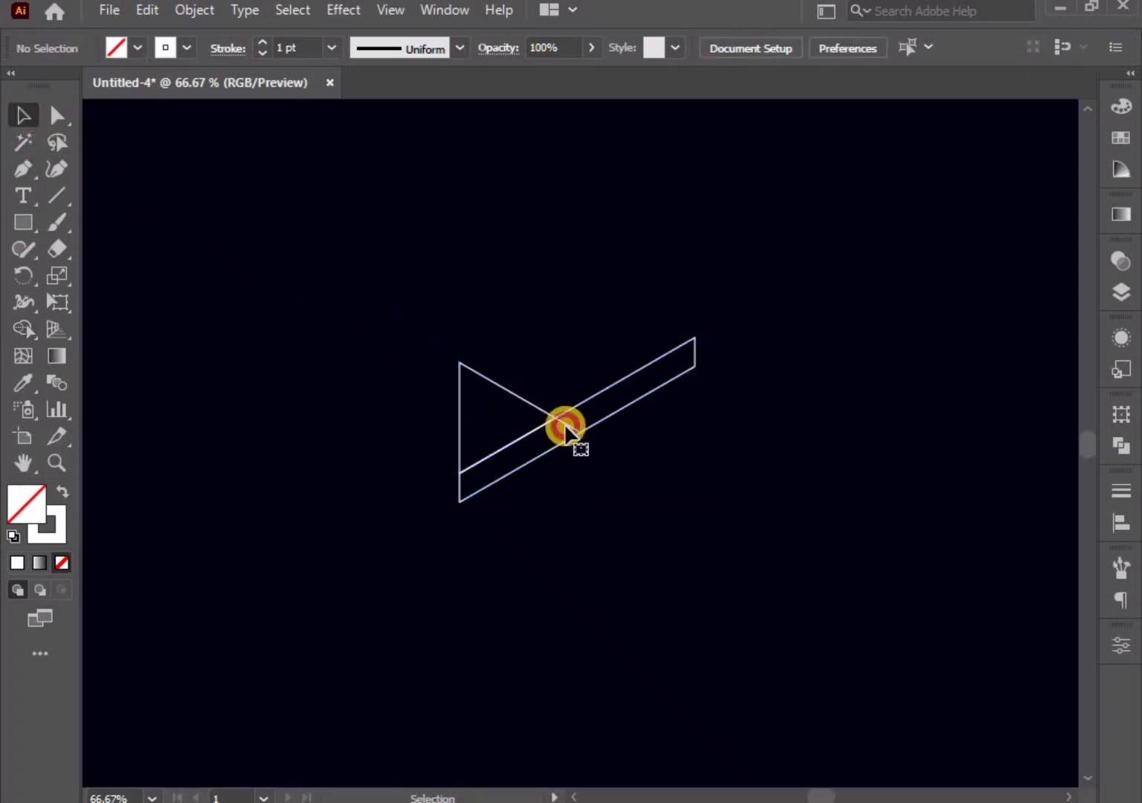
{"action": "left_click", "coordinate": [565, 428]}
{"action": "left_click", "coordinate": [579, 586]}
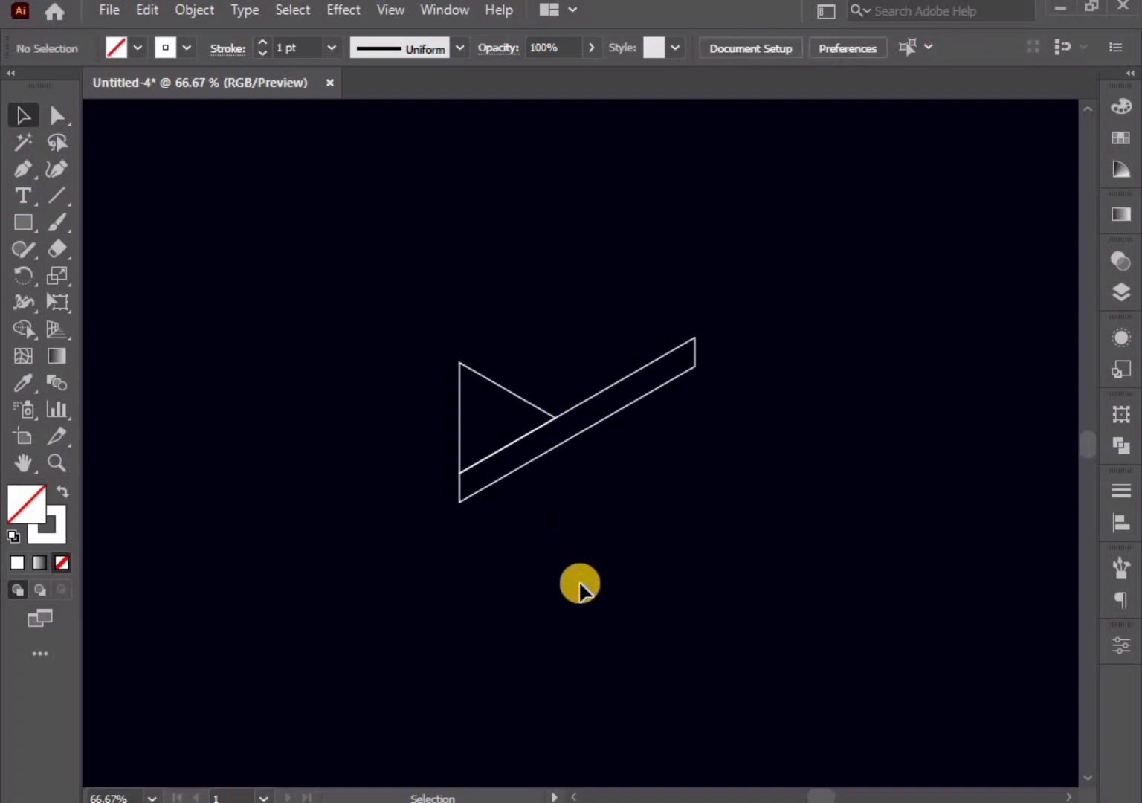
Step: Copy the triangle, restoring it to its original position first
{"action": "mouse_move", "coordinate": [424, 352]}
{"action": "left_mouse_down"}
{"action": "mouse_move", "coordinate": [461, 394]}
{"action": "mouse_move", "coordinate": [422, 361]}
{"action": "left_mouse_up"}
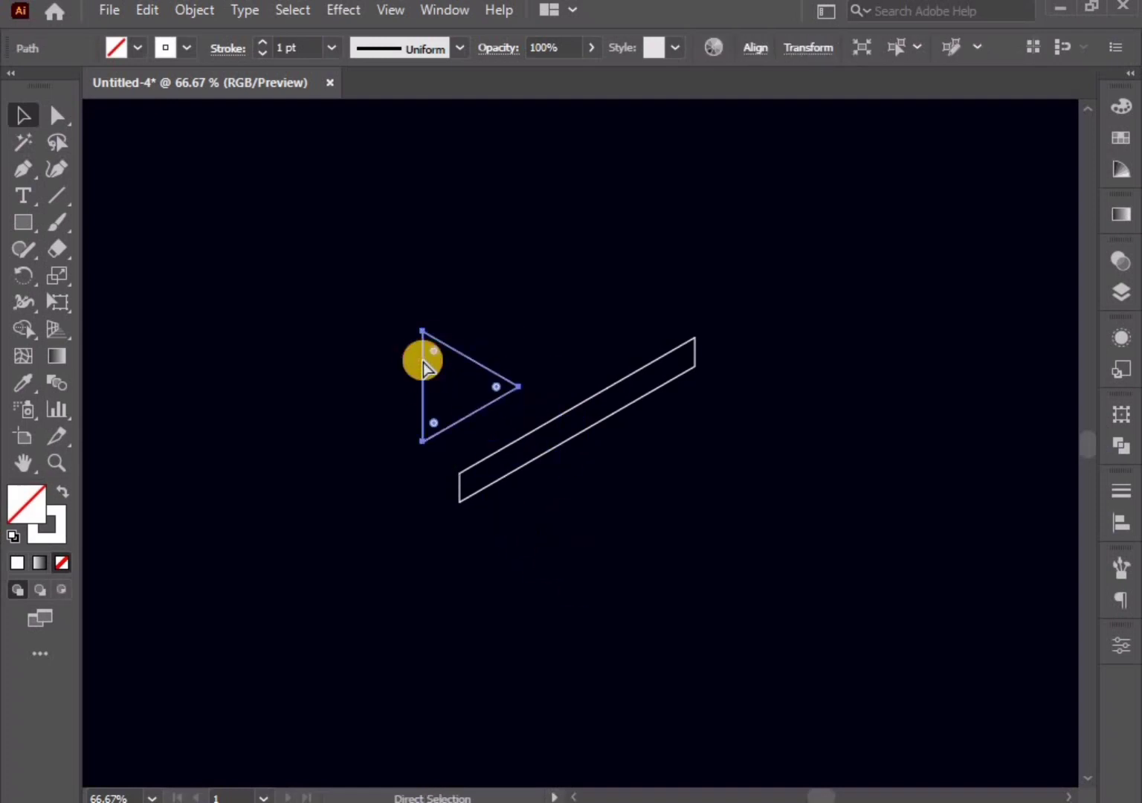
{"action": "key", "text": "ctrl+z"}
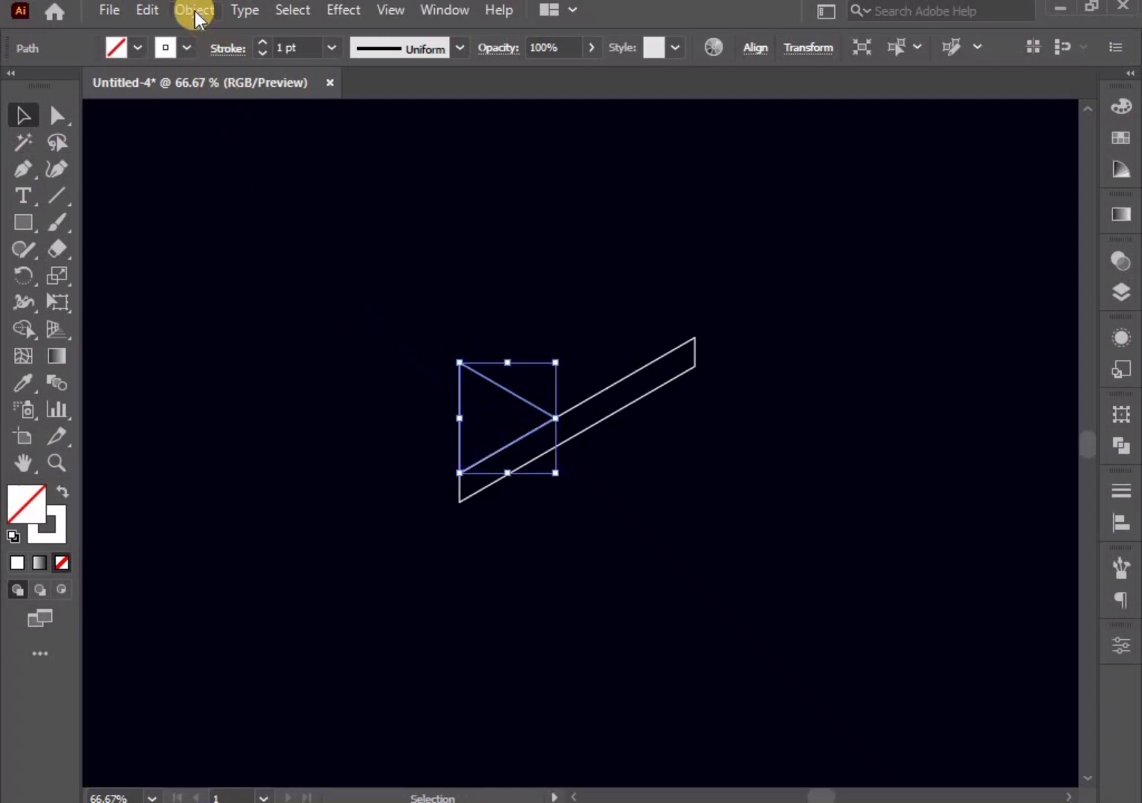
{"action": "left_click", "coordinate": [148, 8]}
{"action": "left_click", "coordinate": [175, 118]}
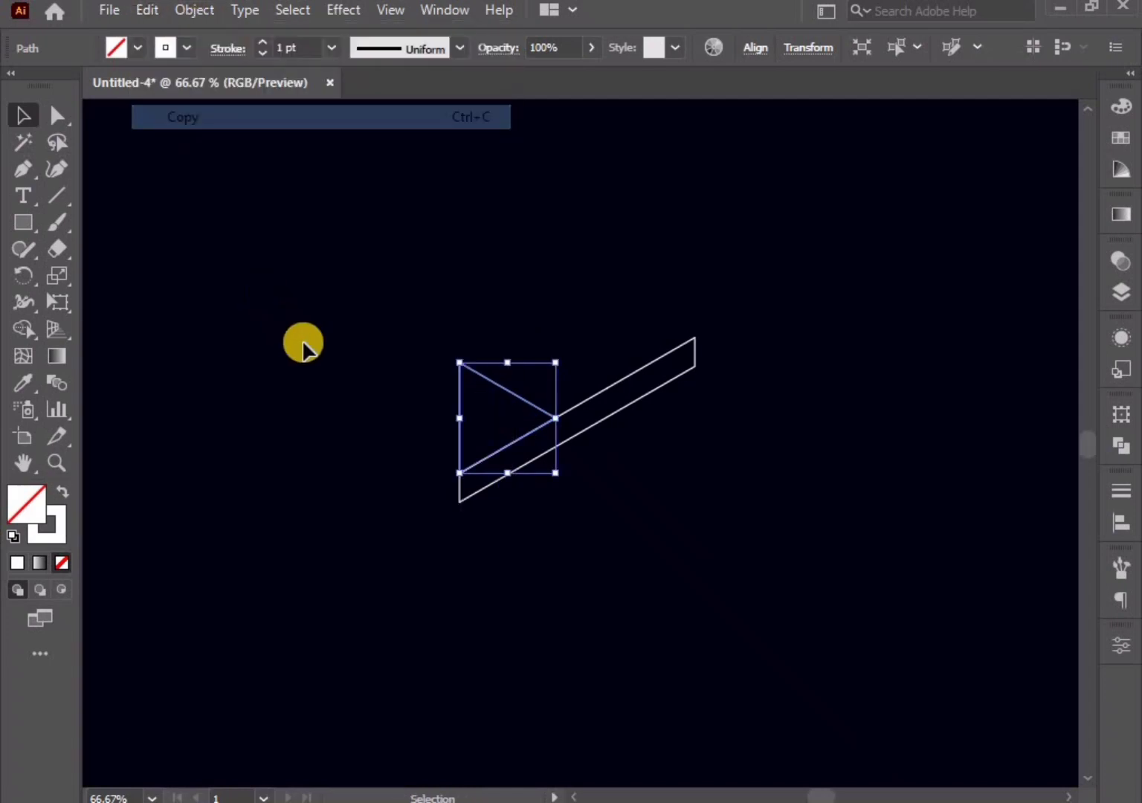
{"action": "left_click", "coordinate": [389, 395]}
Step: Unite the triangle and bar into one outline with Pathfinder
{"action": "left_click_drag", "start_coordinate": [387, 324], "coordinate": [607, 537]}
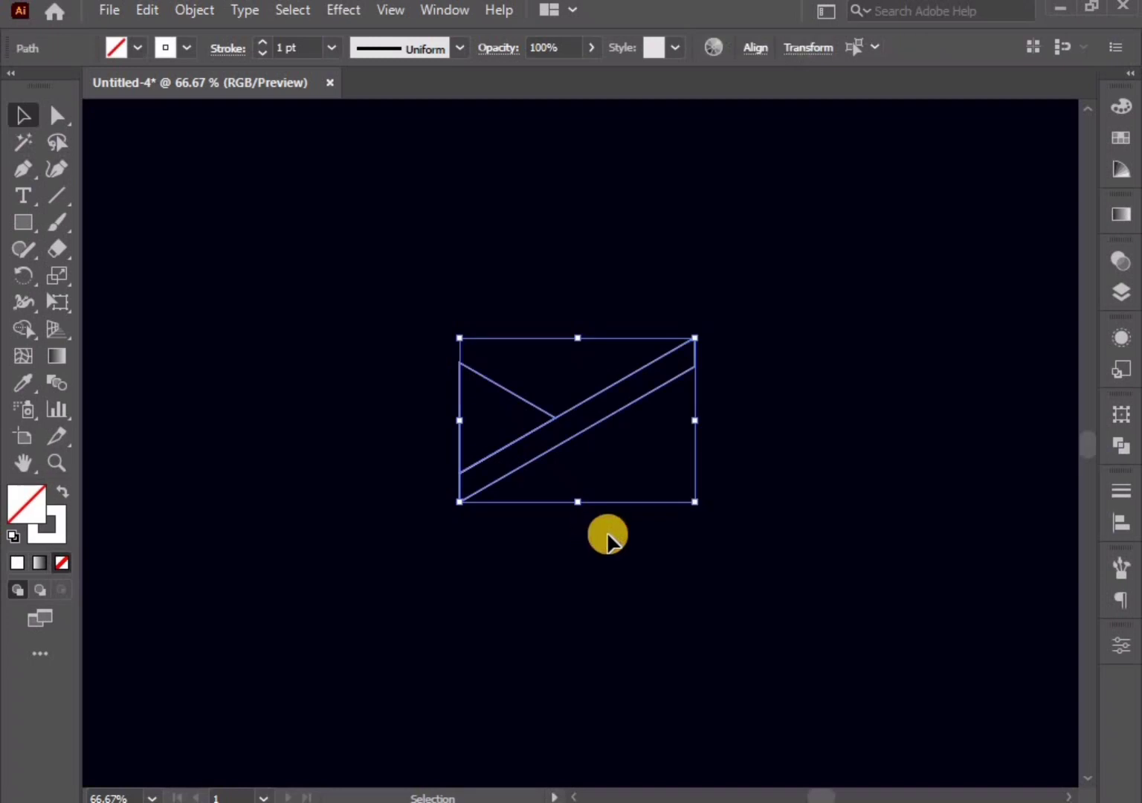
{"action": "left_click", "coordinate": [1121, 447]}
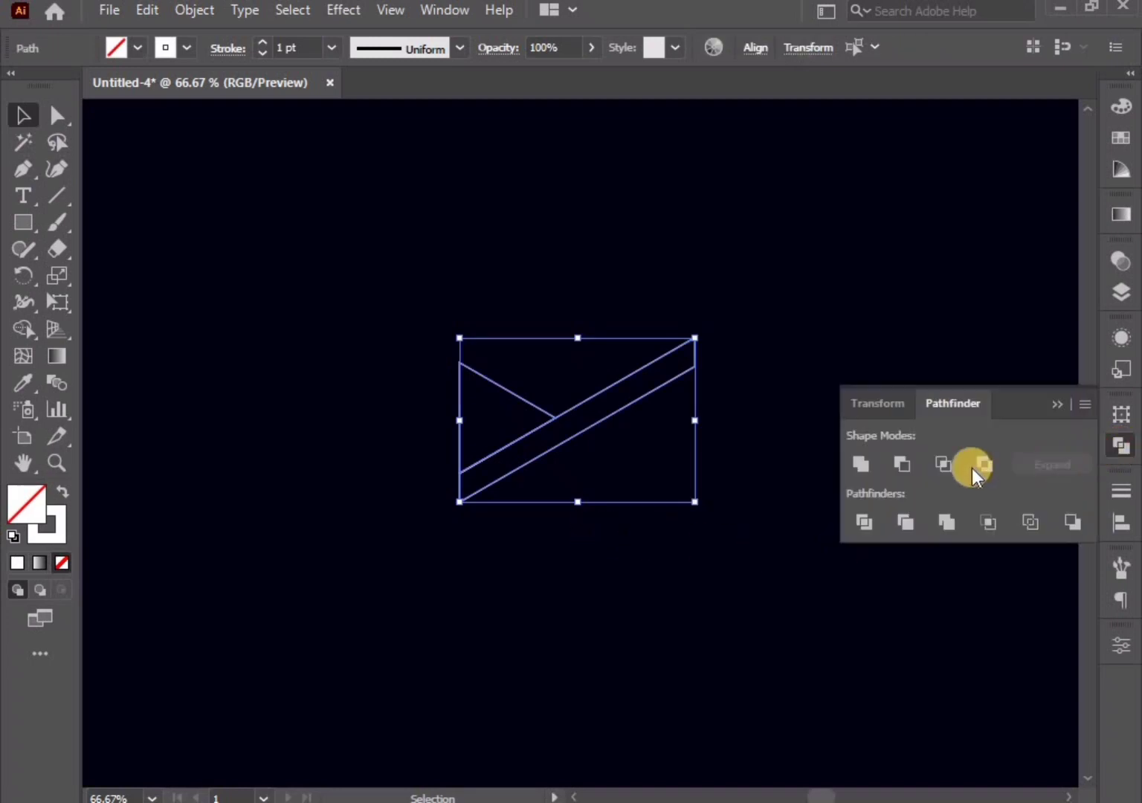
{"action": "left_click", "coordinate": [857, 466]}
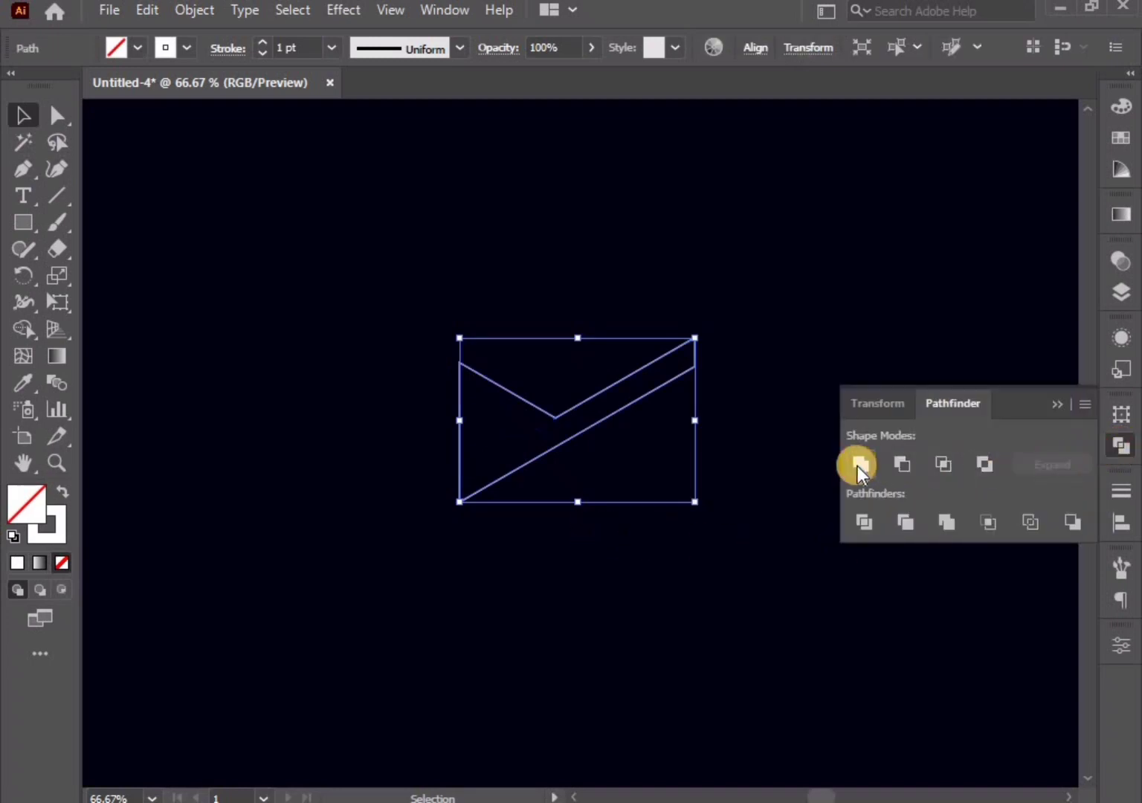
{"action": "left_click", "coordinate": [1056, 404]}
{"action": "left_click", "coordinate": [869, 557]}
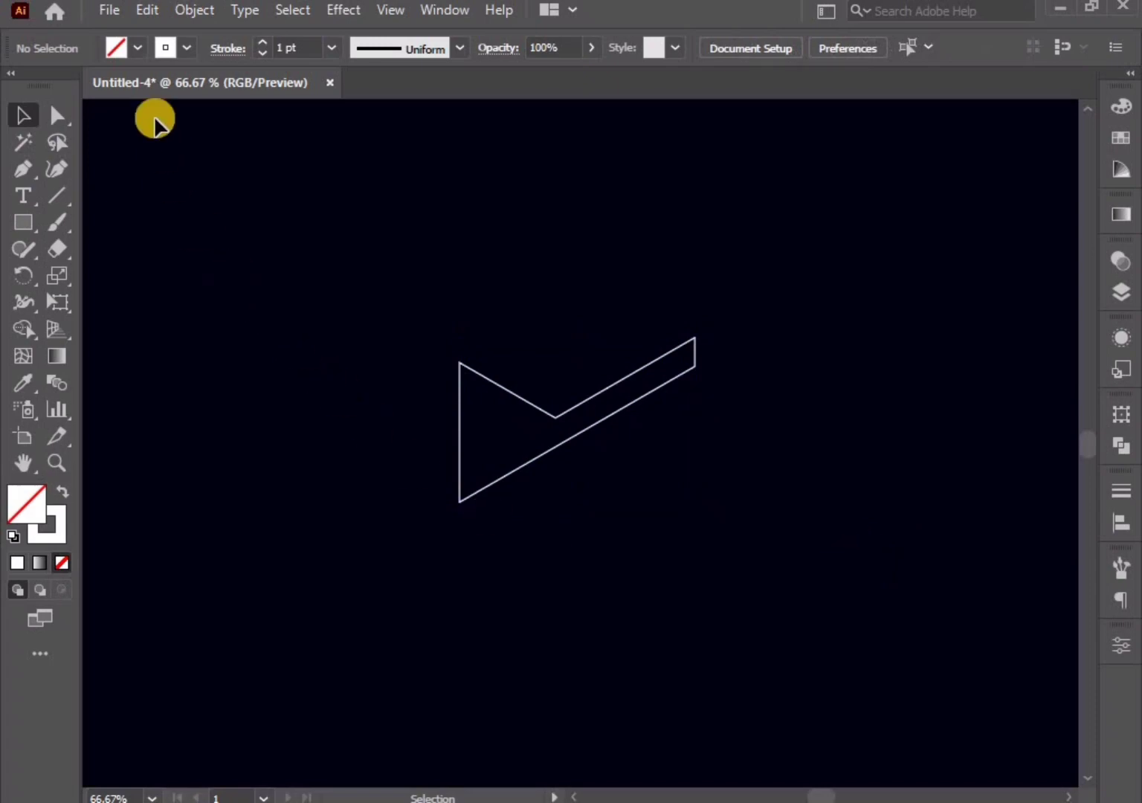
Step: Paste the triangle copy in front of the merged shape
{"action": "left_click", "coordinate": [146, 14]}
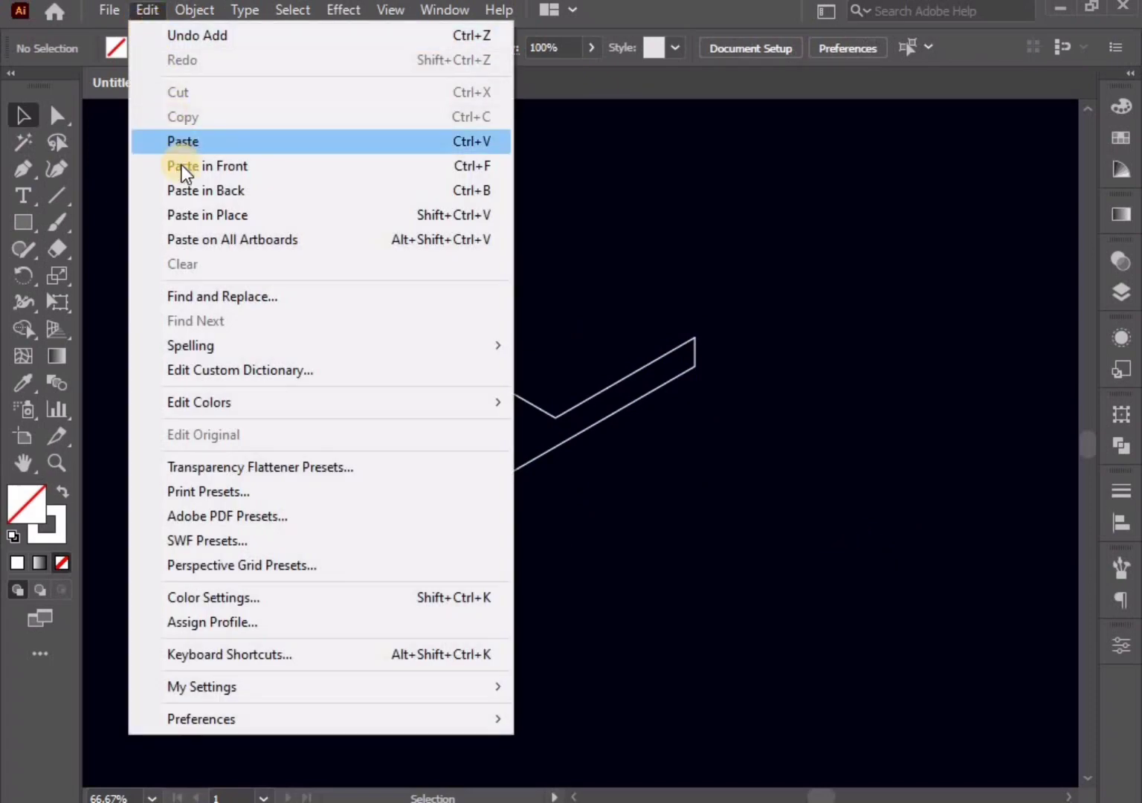
{"action": "left_click", "coordinate": [182, 165]}
{"action": "left_click", "coordinate": [492, 622]}
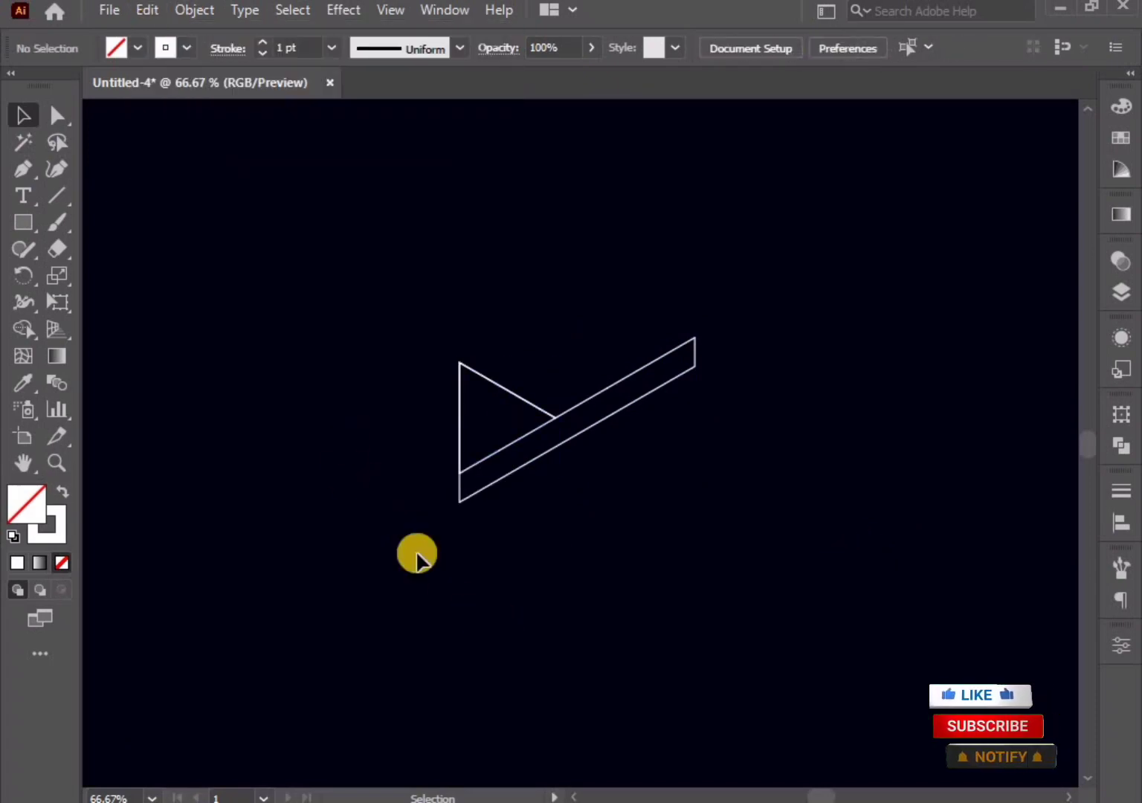
Step: Round the bar's right end and the bottom-left corner using live corner widgets
{"action": "left_click", "coordinate": [57, 115]}
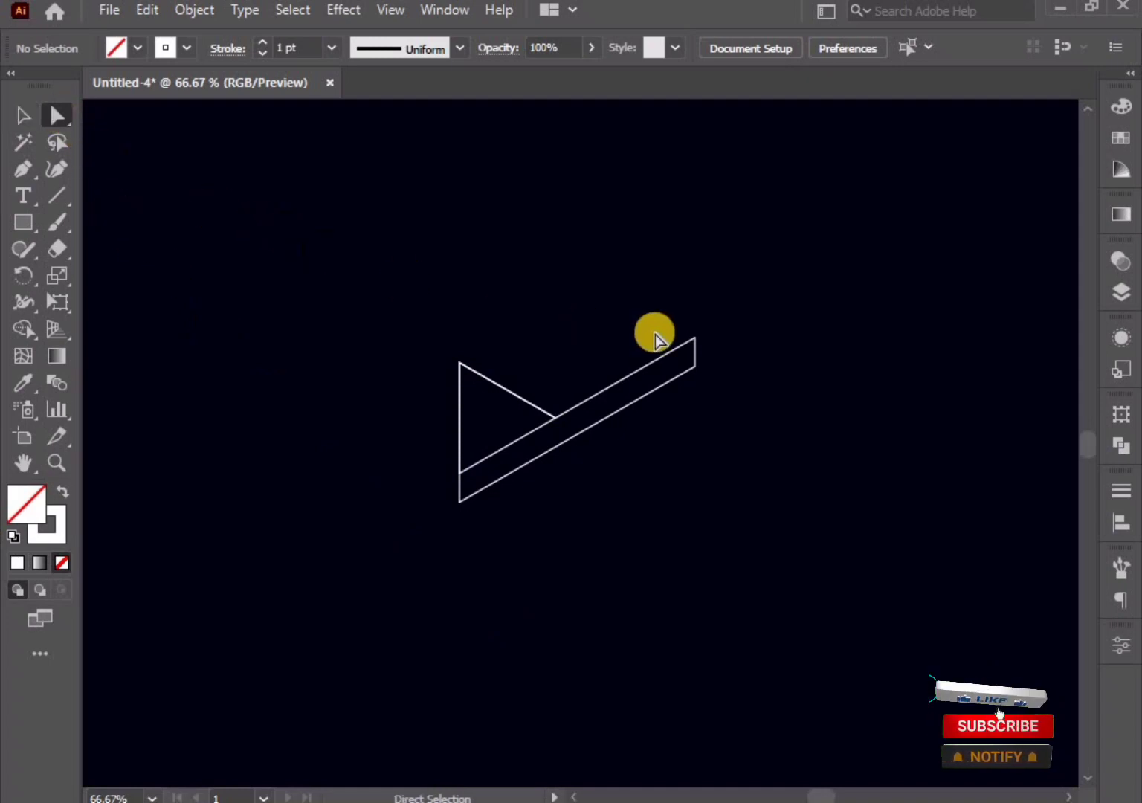
{"action": "mouse_move", "coordinate": [695, 338]}
{"action": "left_mouse_down"}
{"action": "mouse_move", "coordinate": [708, 375]}
{"action": "mouse_move", "coordinate": [599, 569]}
{"action": "left_mouse_up"}
{"action": "left_click", "coordinate": [599, 569]}
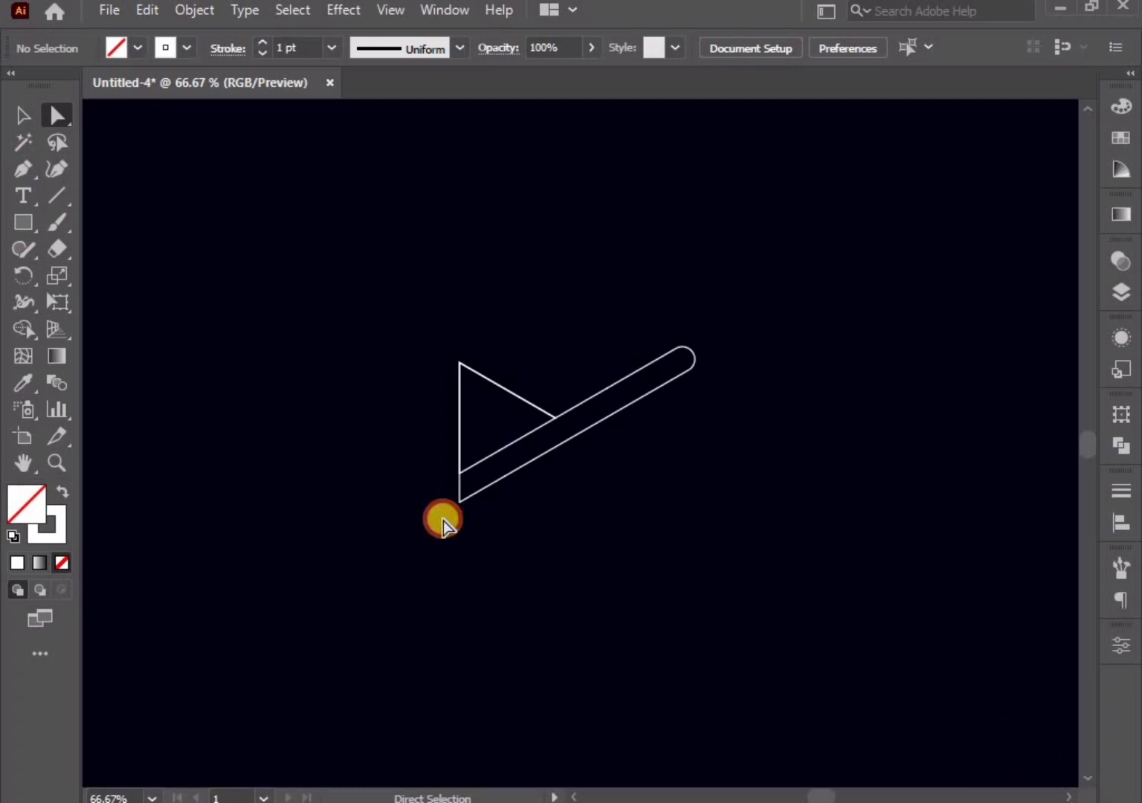
{"action": "mouse_move", "coordinate": [467, 497]}
{"action": "left_mouse_down"}
{"action": "mouse_move", "coordinate": [471, 484]}
{"action": "mouse_move", "coordinate": [480, 513]}
{"action": "left_mouse_up"}
{"action": "left_click", "coordinate": [517, 541]}
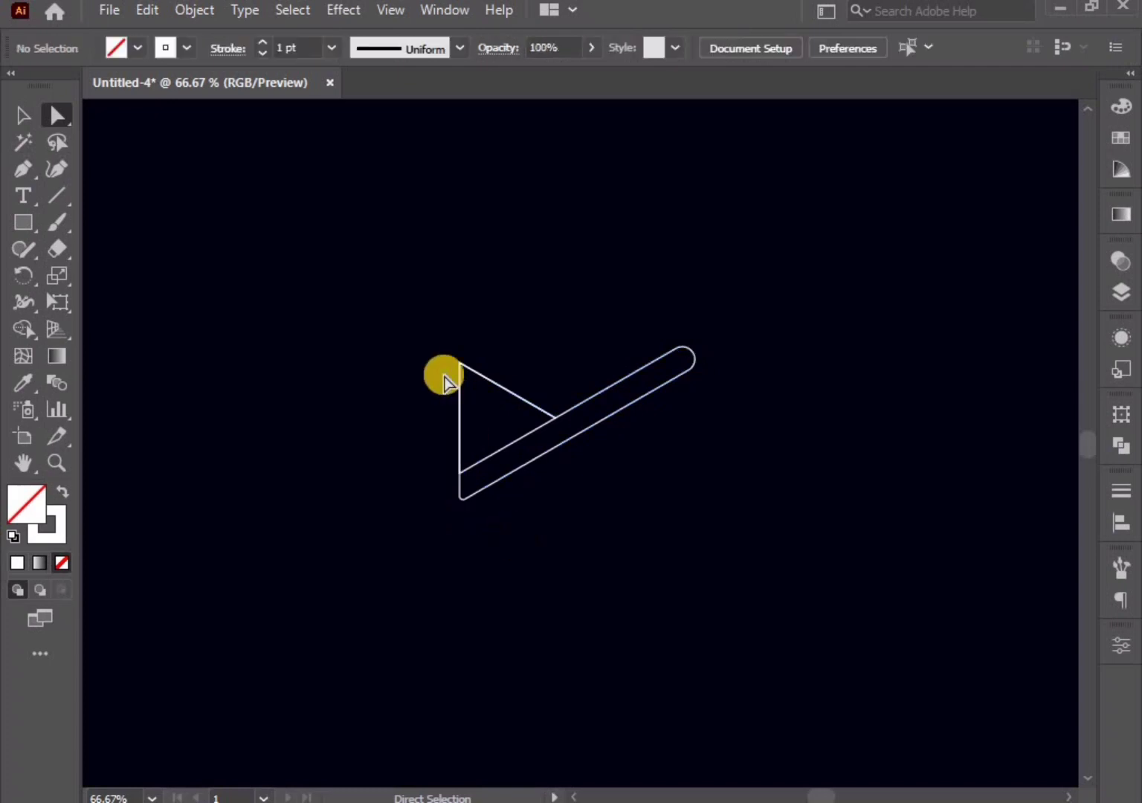
Step: Round the triangle's top-left corner and its inner bottom-left corner
{"action": "left_click_drag", "start_coordinate": [471, 370], "coordinate": [469, 382]}
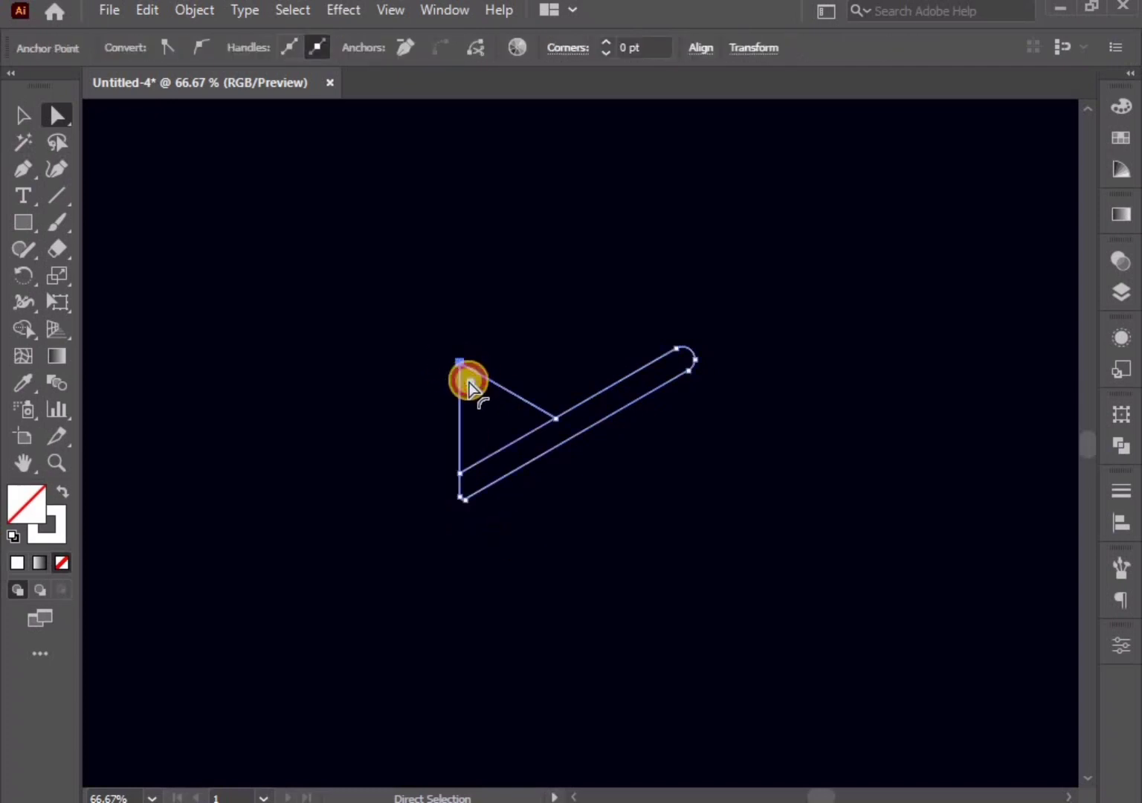
{"action": "left_click", "coordinate": [461, 527]}
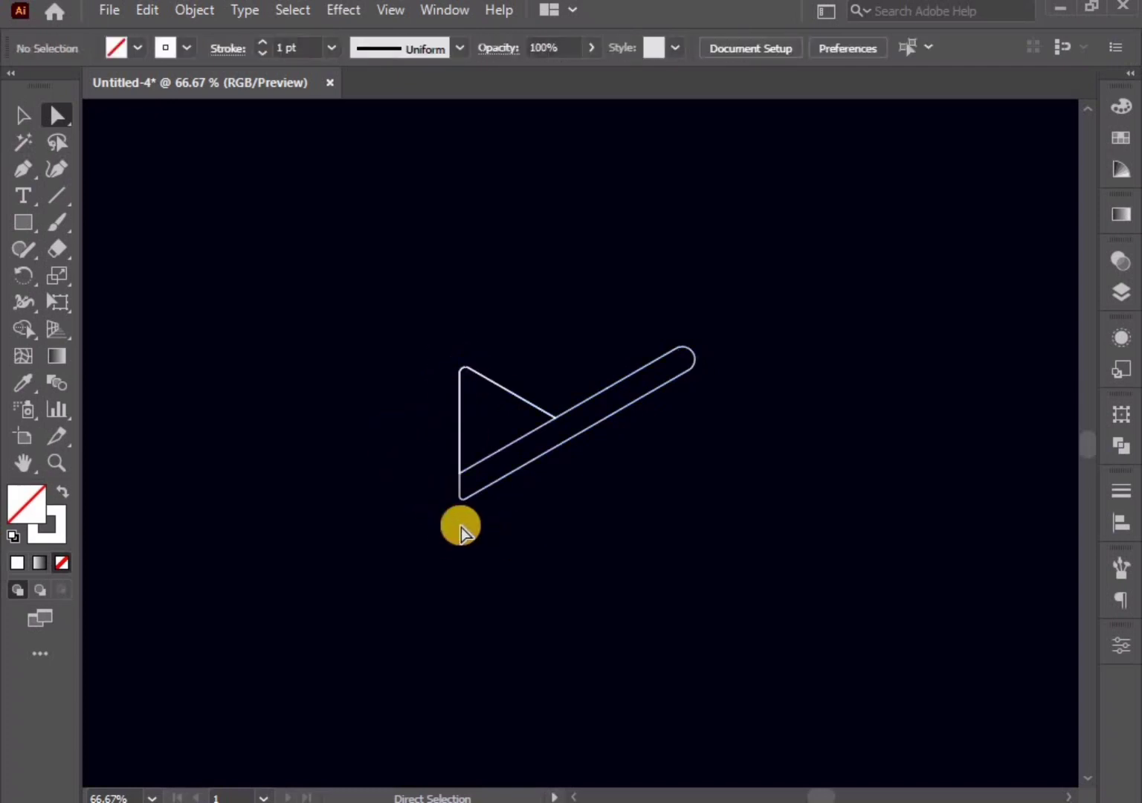
{"action": "left_click", "coordinate": [467, 474]}
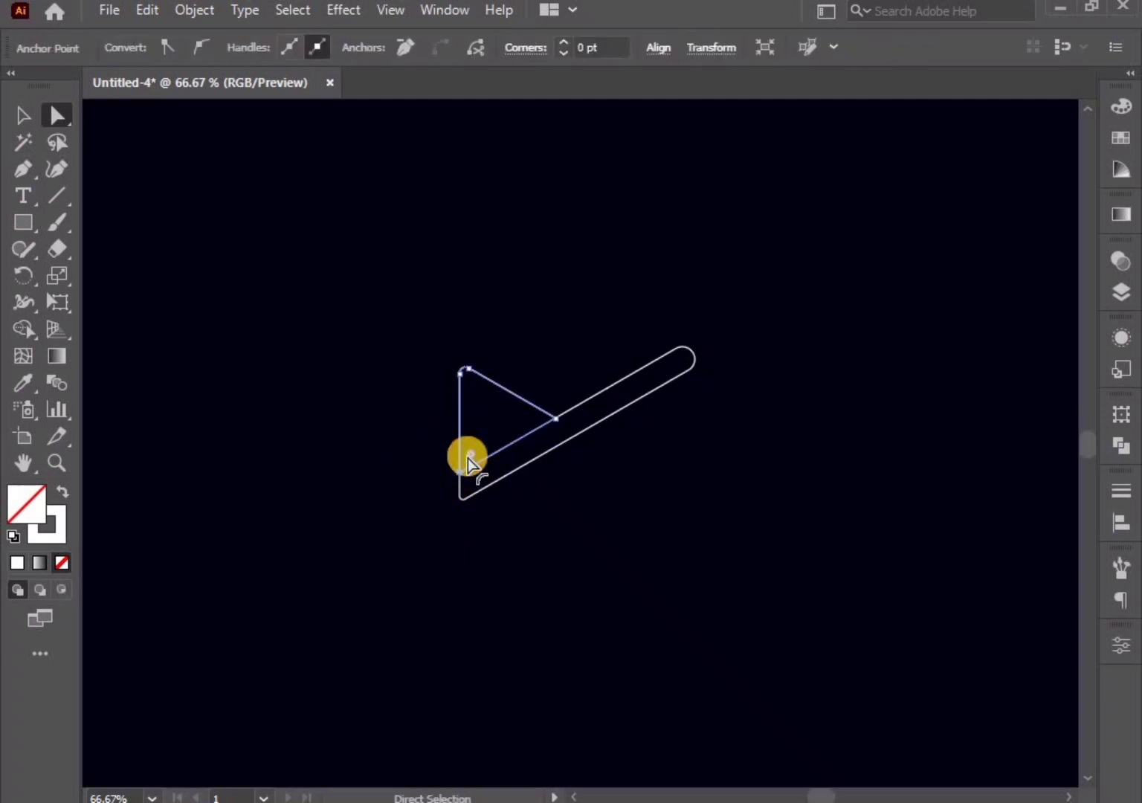
{"action": "left_click_drag", "start_coordinate": [473, 448], "coordinate": [484, 438]}
{"action": "left_click", "coordinate": [508, 574]}
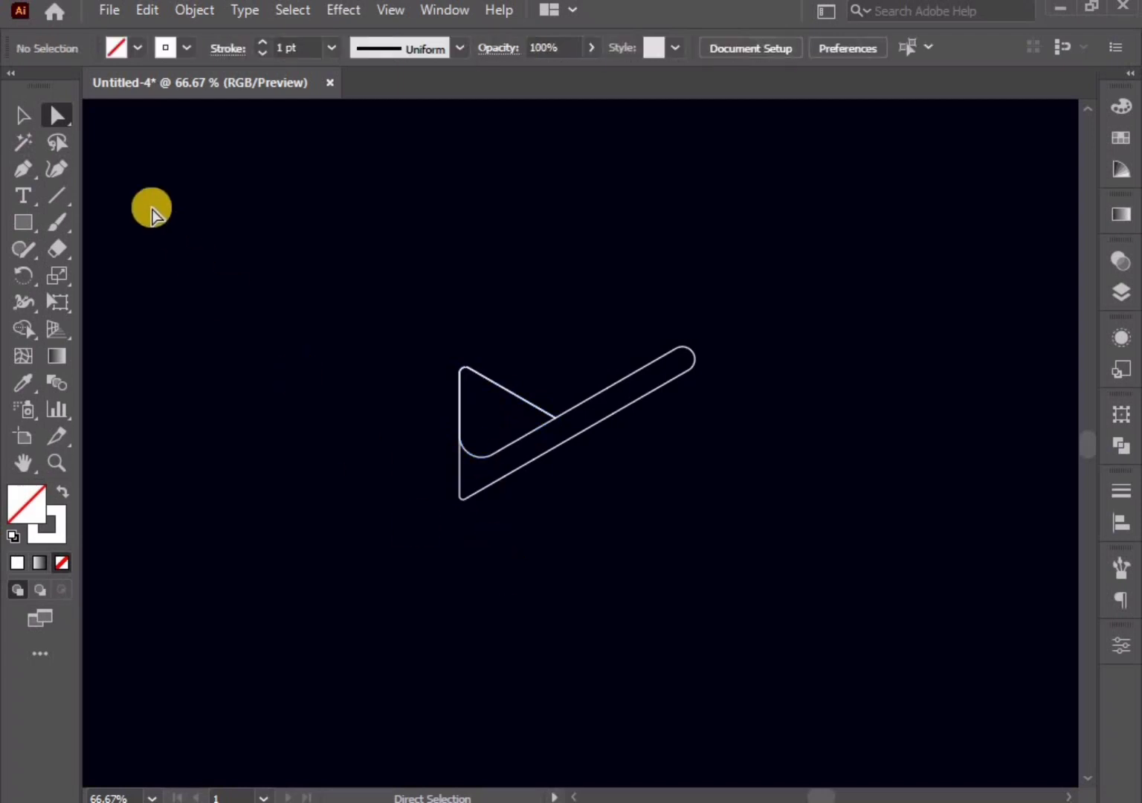
Step: Move the triangle up into line with the bar and select both paths
{"action": "left_click", "coordinate": [19, 114]}
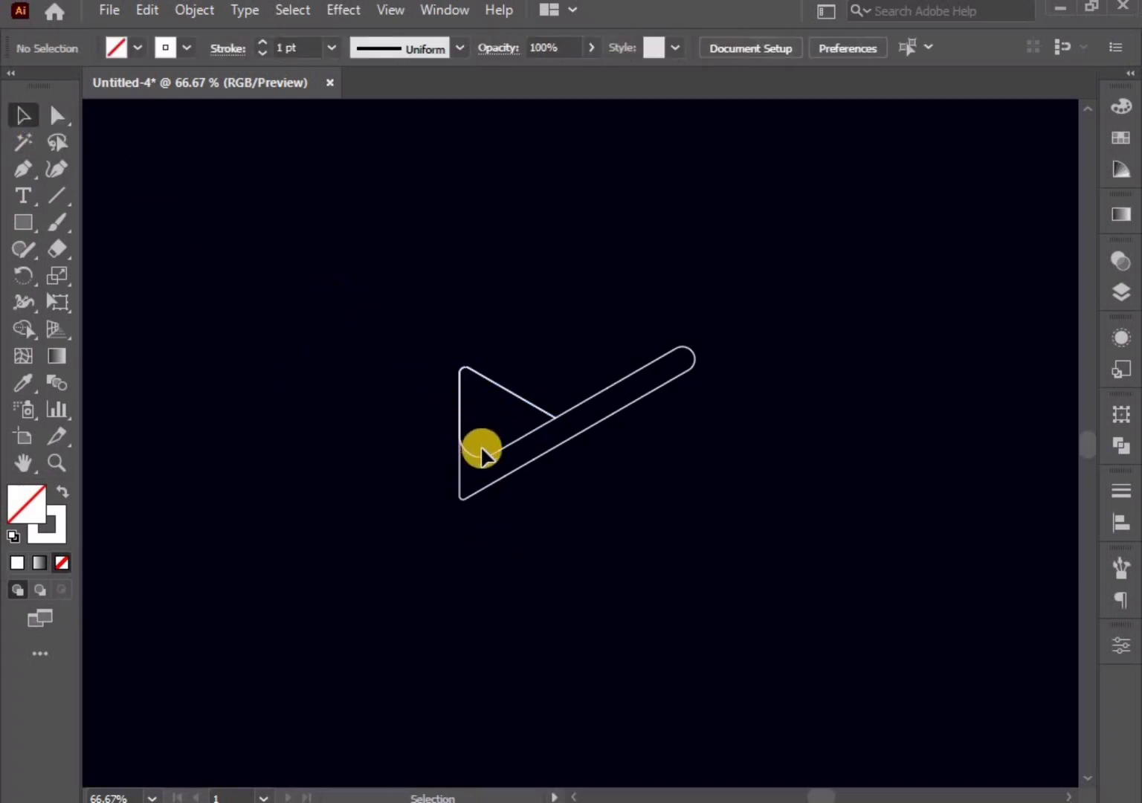
{"action": "left_click_drag", "start_coordinate": [485, 461], "coordinate": [481, 434]}
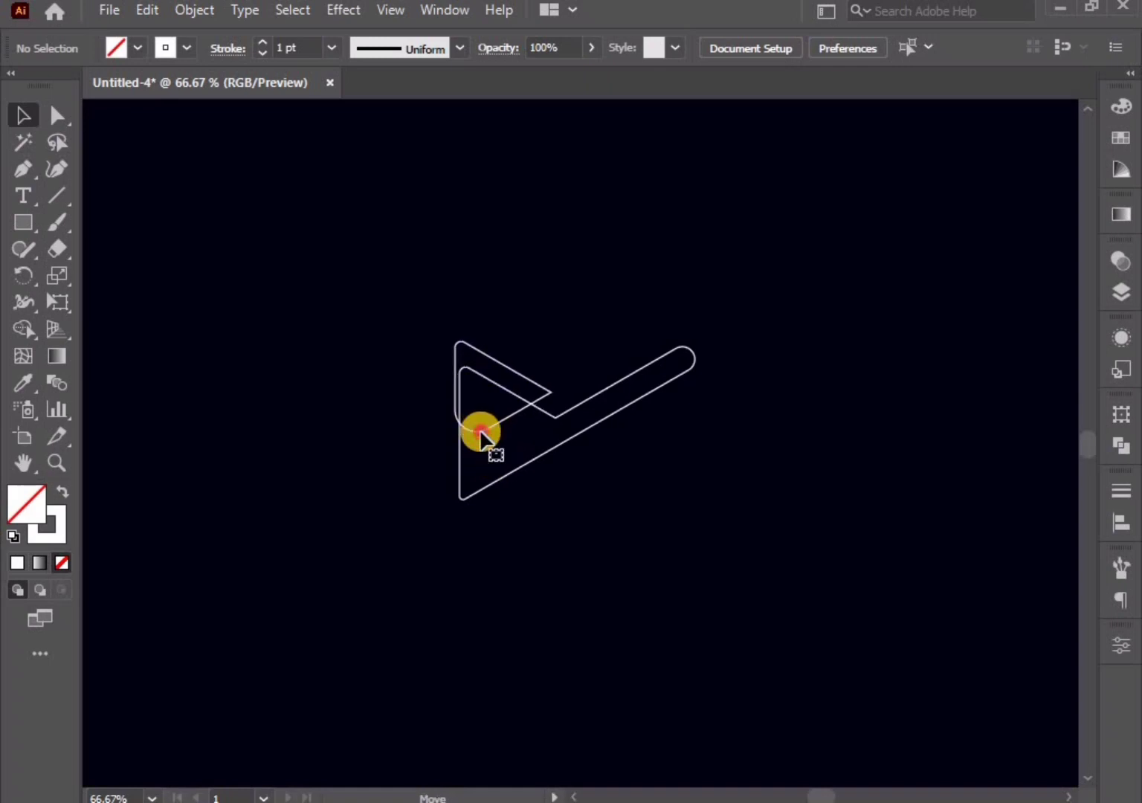
{"action": "left_click_drag", "start_coordinate": [375, 307], "coordinate": [624, 531]}
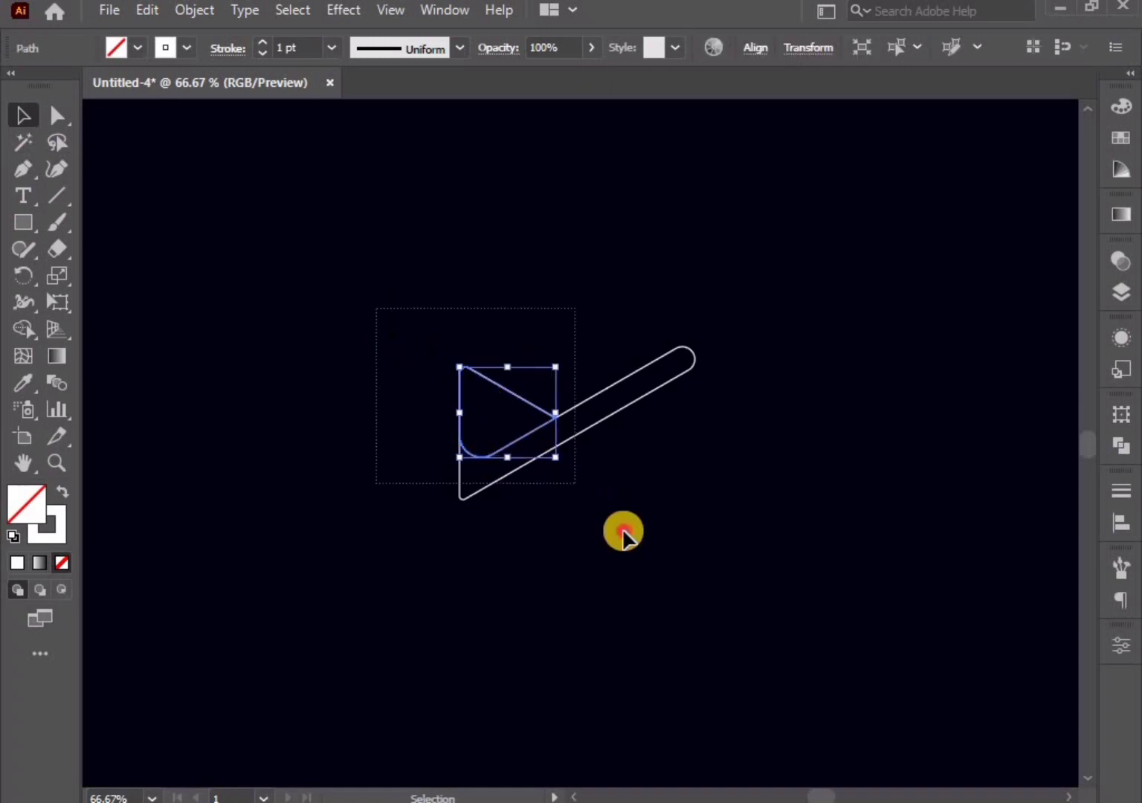
Step: Copy the combined shape, Paste in Front, and drag the copy straight down below
{"action": "left_click", "coordinate": [149, 13]}
{"action": "left_click", "coordinate": [173, 115]}
{"action": "left_click", "coordinate": [147, 12]}
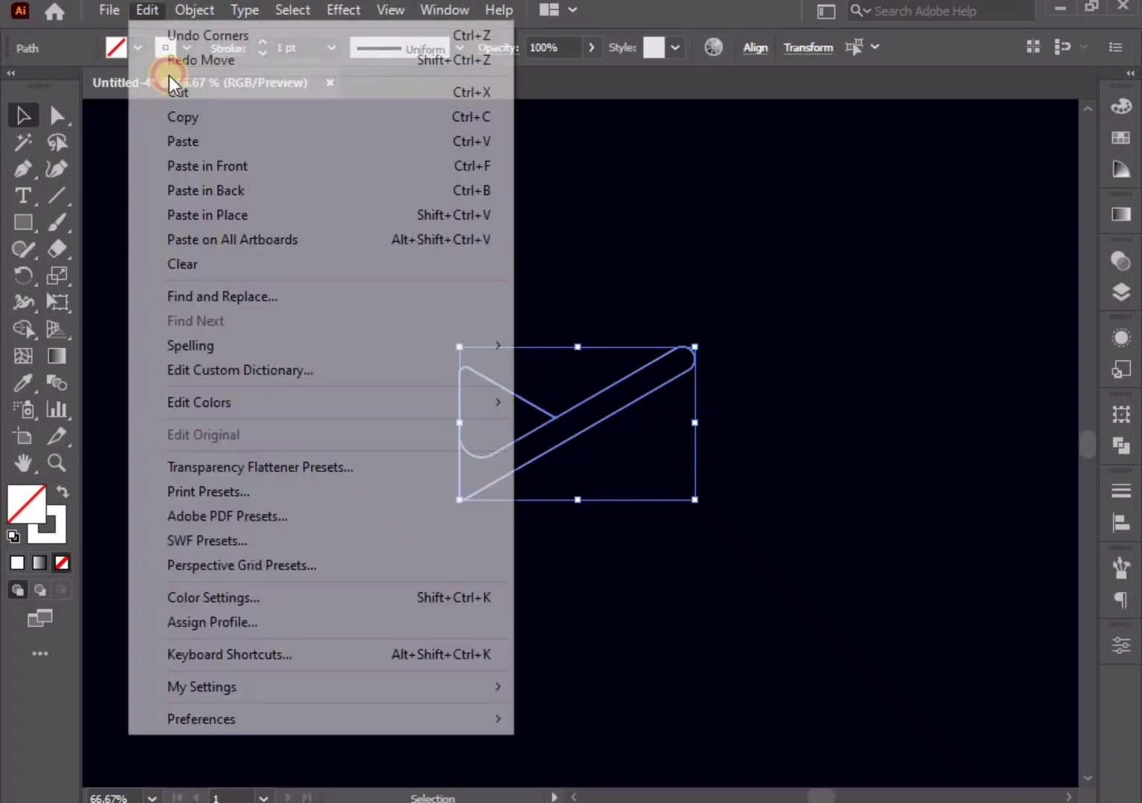
{"action": "left_click", "coordinate": [189, 165]}
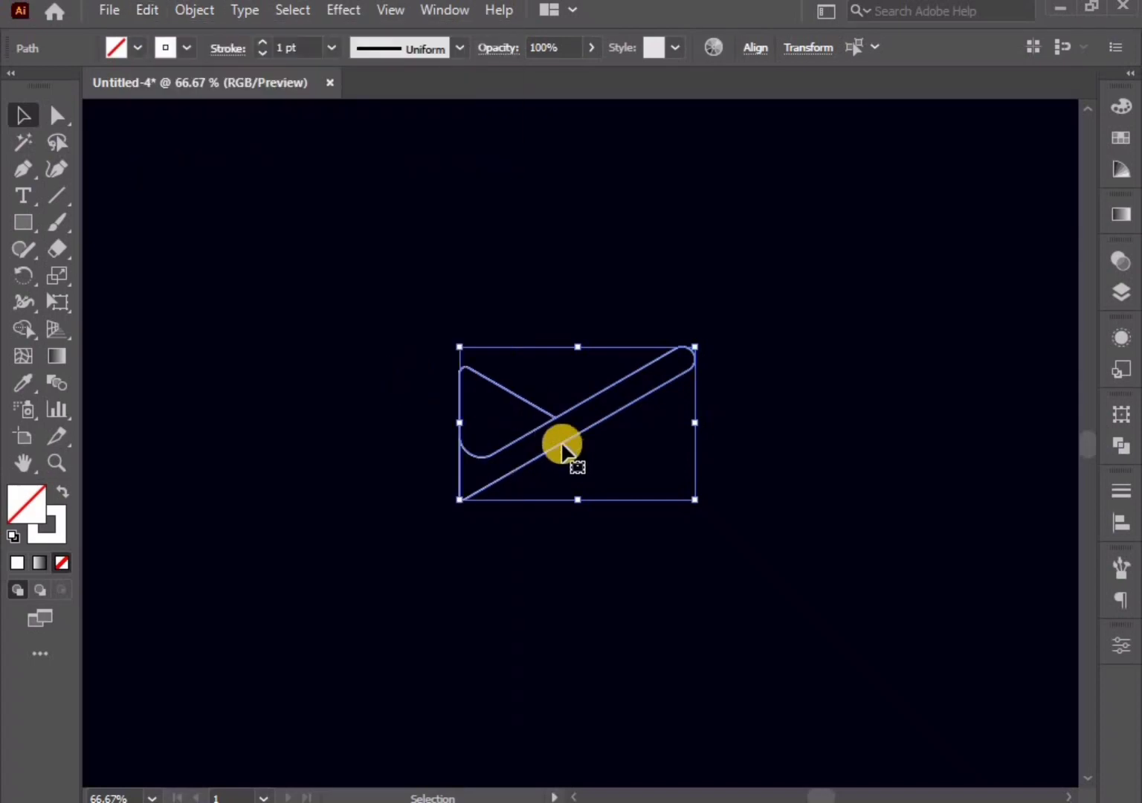
{"action": "left_click_drag", "start_coordinate": [562, 446], "coordinate": [583, 587]}
Step: Rotate the lower copy 180° and nest it against the upper shape as an interlocking mirror
{"action": "right_click", "coordinate": [583, 583]}
{"action": "mouse_move", "coordinate": [651, 445]}
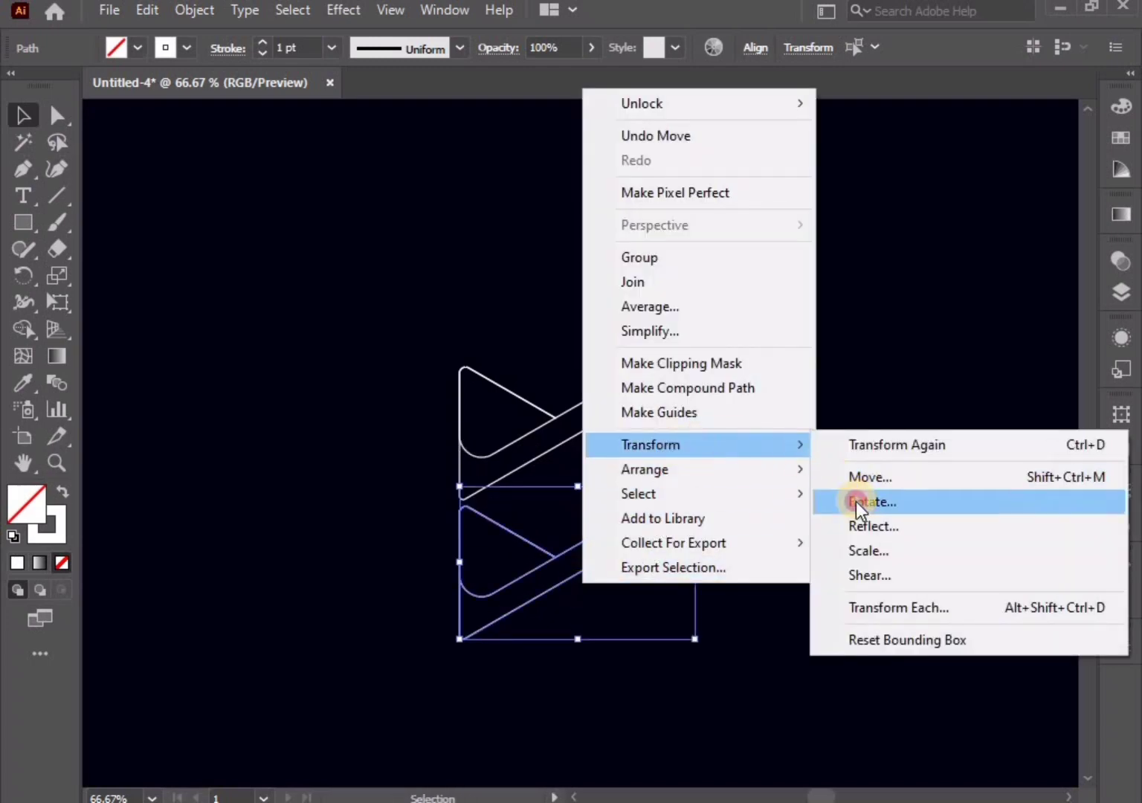
{"action": "left_click", "coordinate": [855, 501]}
{"action": "type", "text": "180"}
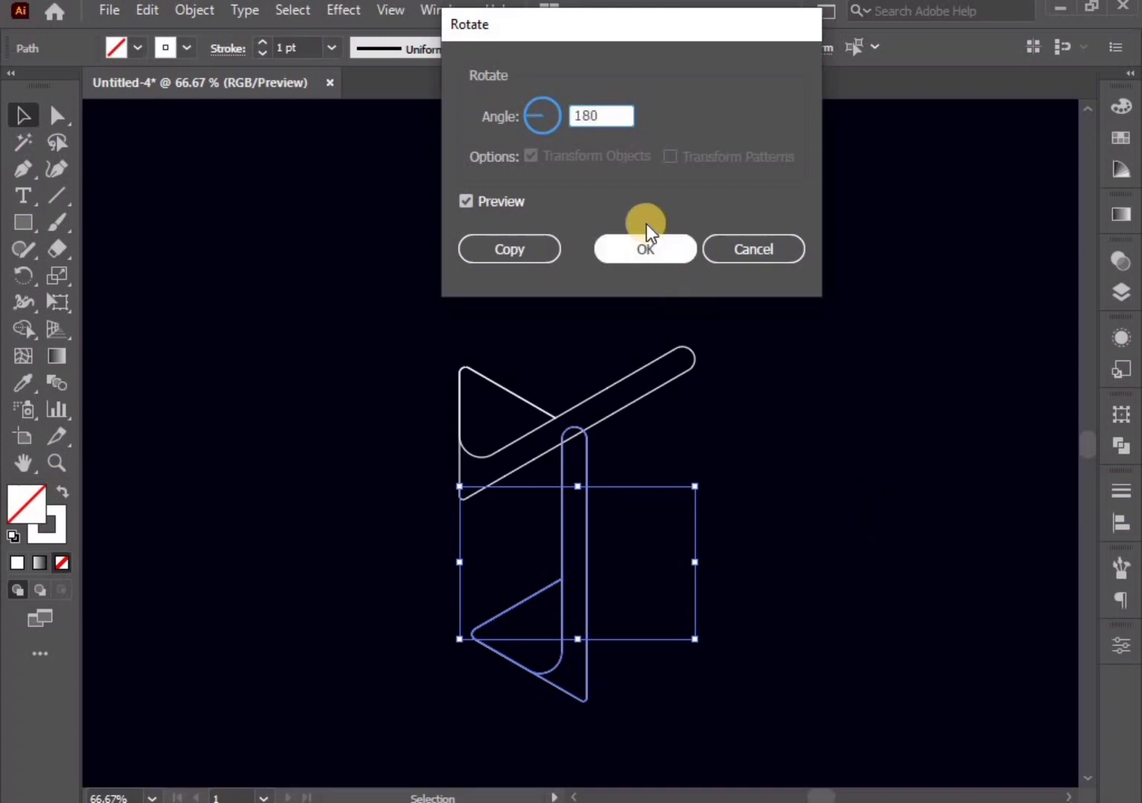
{"action": "left_click", "coordinate": [646, 248]}
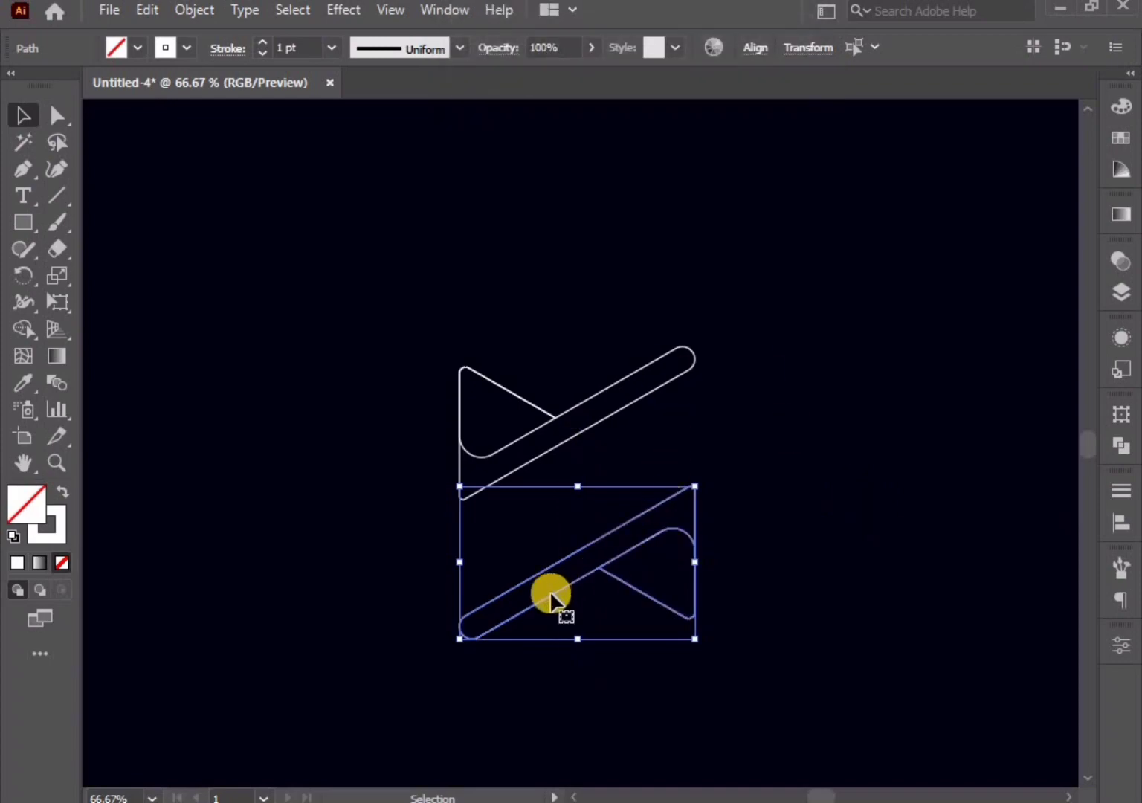
{"action": "left_click_drag", "start_coordinate": [552, 602], "coordinate": [556, 508]}
{"action": "left_click", "coordinate": [569, 588]}
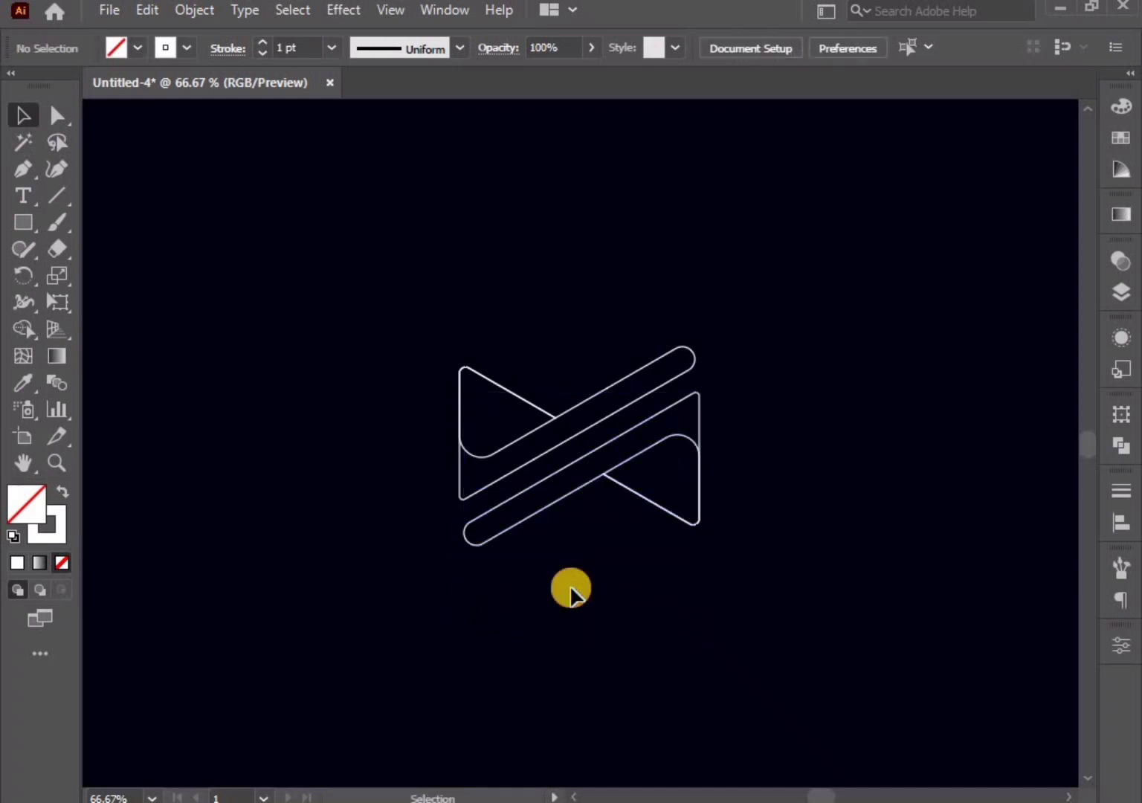
Step: Fill the upper triangle-and-bar shape with the White, Black preset gradient
{"action": "left_click", "coordinate": [695, 357]}
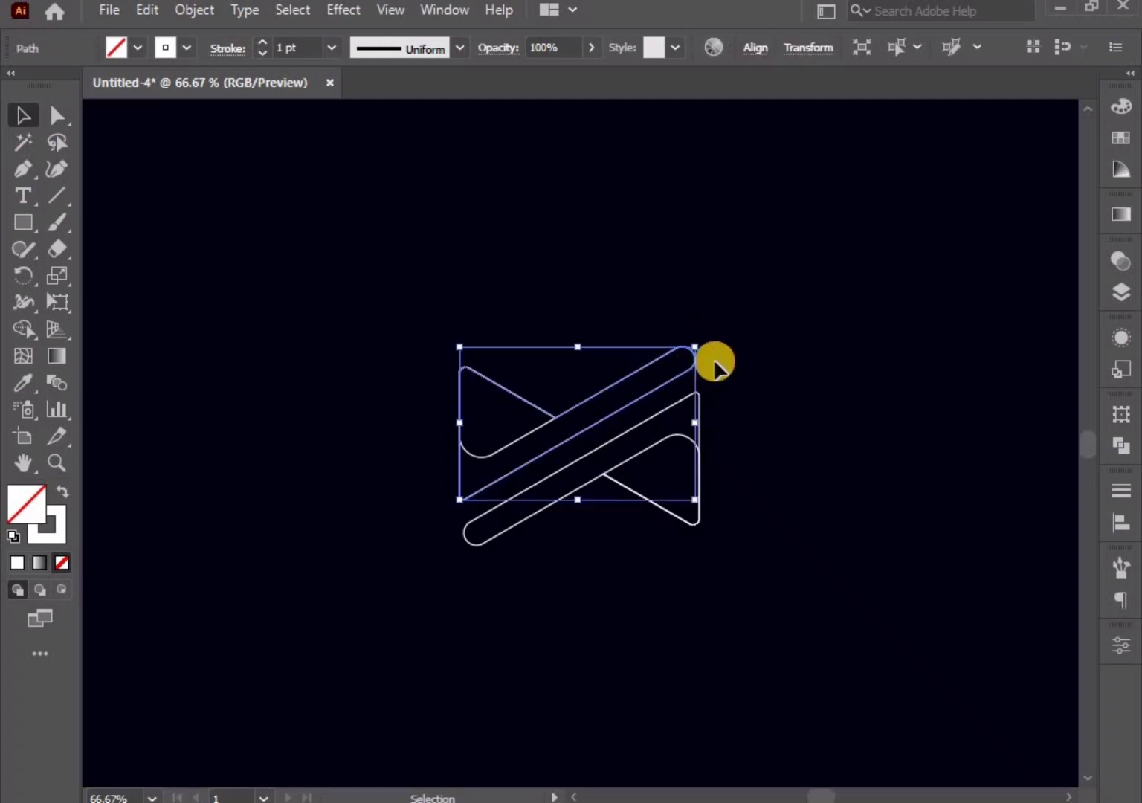
{"action": "left_click", "coordinate": [1120, 217]}
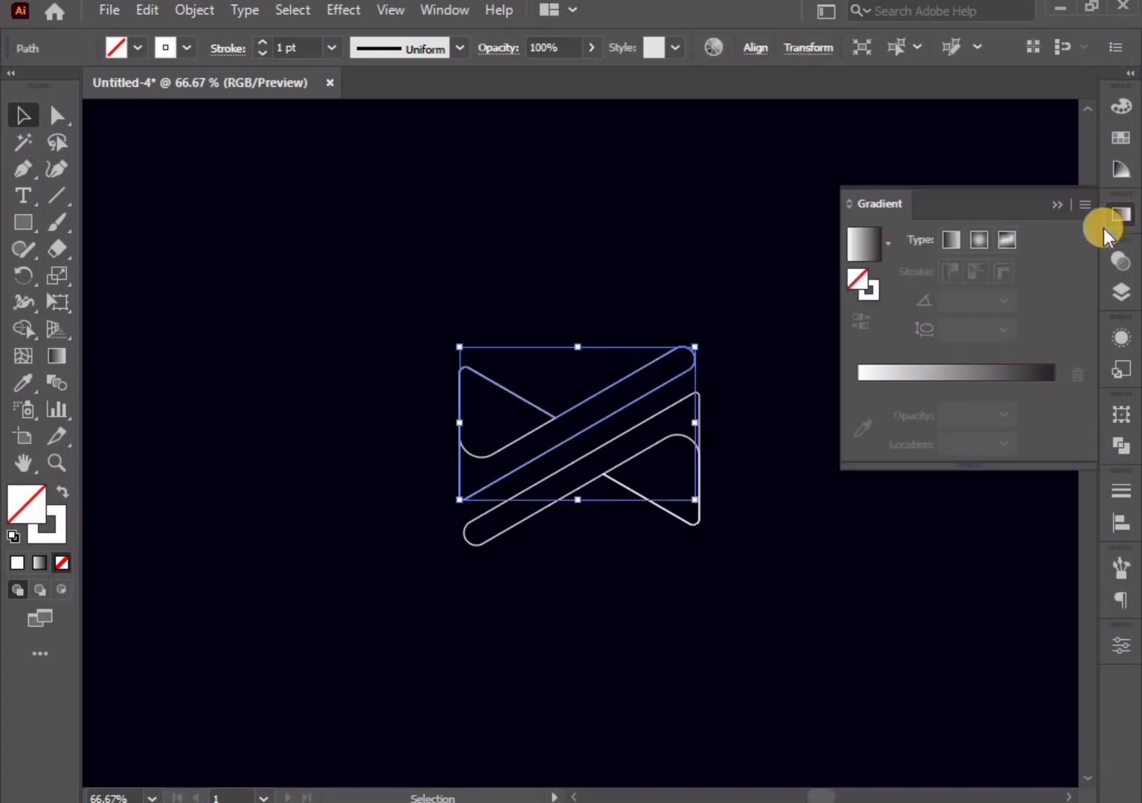
{"action": "left_click", "coordinate": [887, 245]}
{"action": "left_click", "coordinate": [818, 294]}
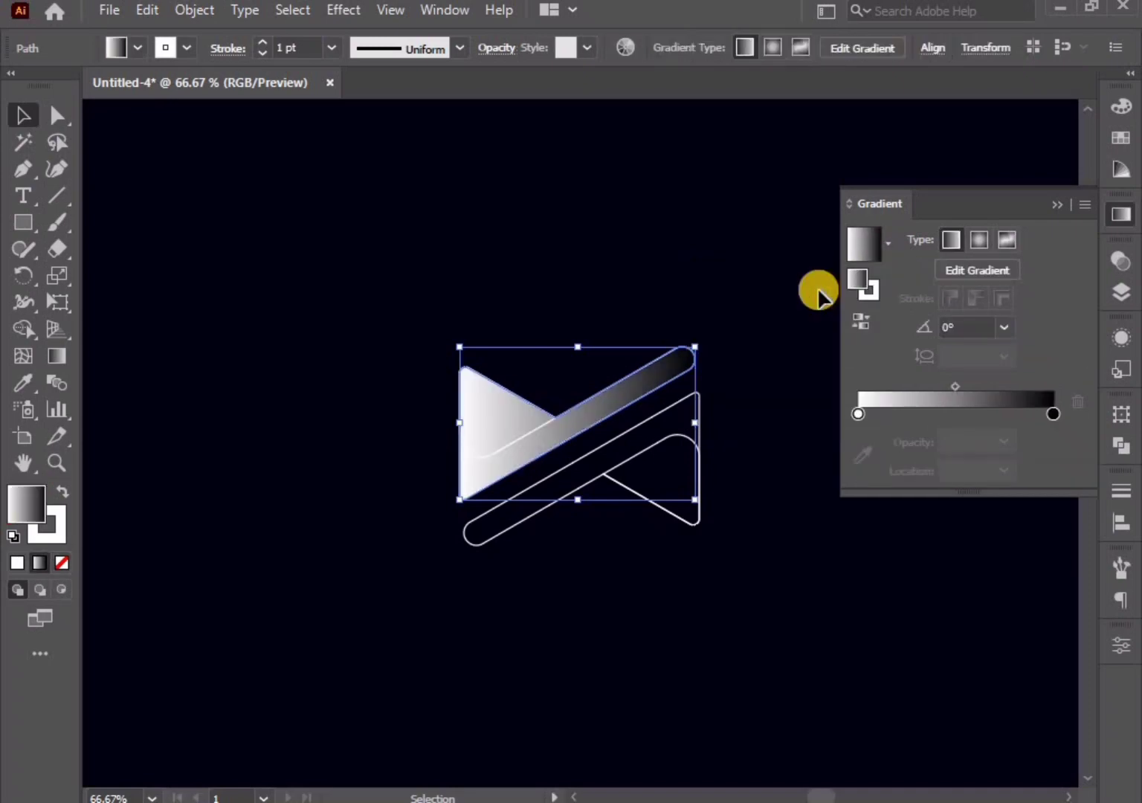
{"action": "left_click", "coordinate": [818, 295]}
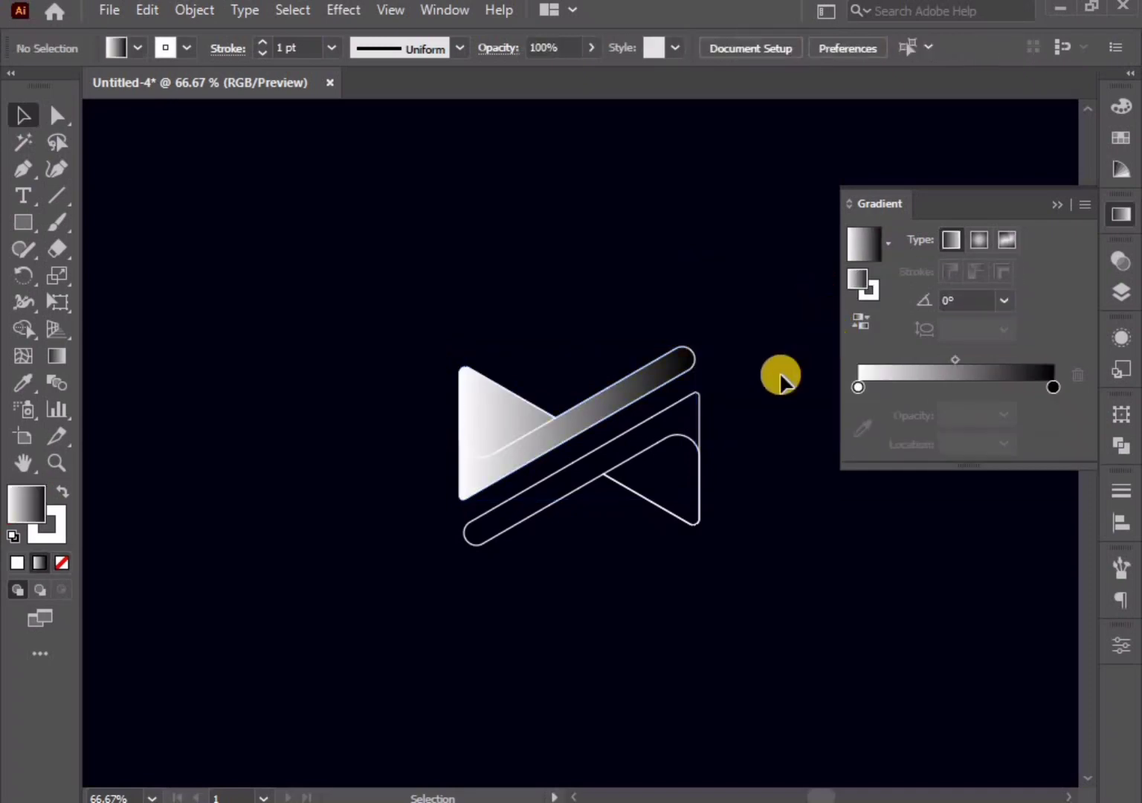
{"action": "left_click", "coordinate": [653, 375]}
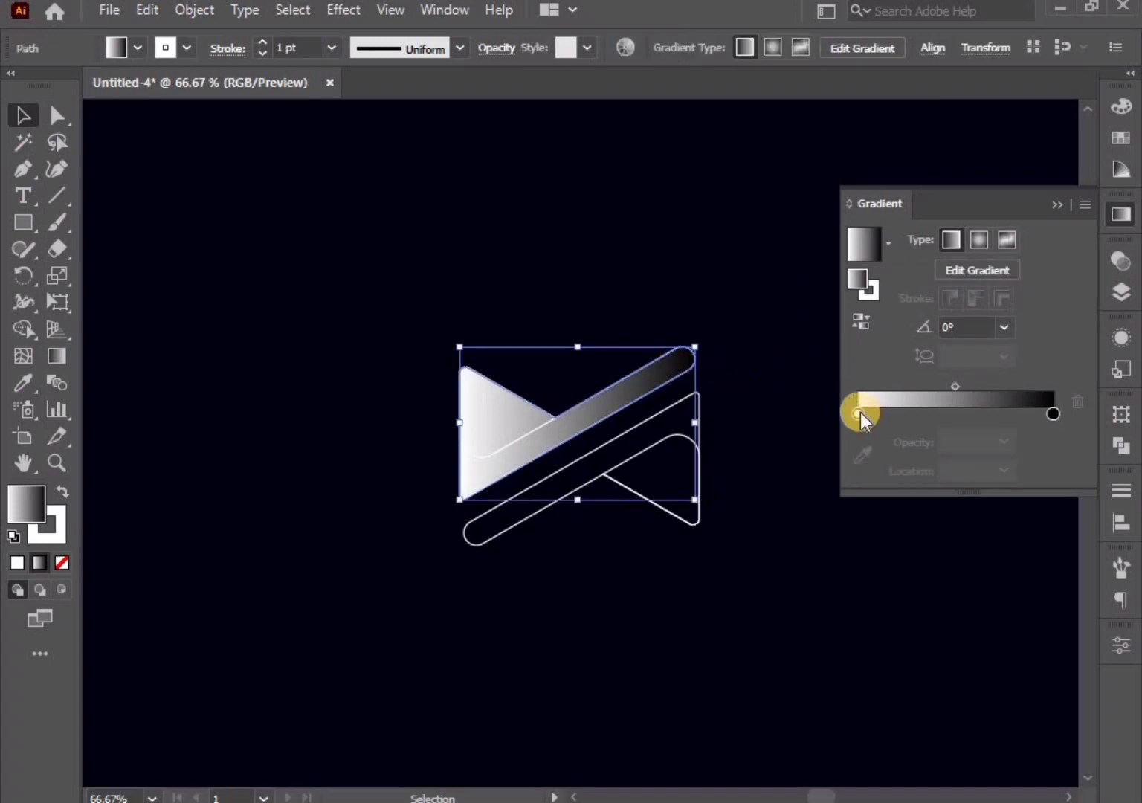
Step: Recolour the gradient stops to orange on the left and pink on the right
{"action": "double_click", "coordinate": [859, 415]}
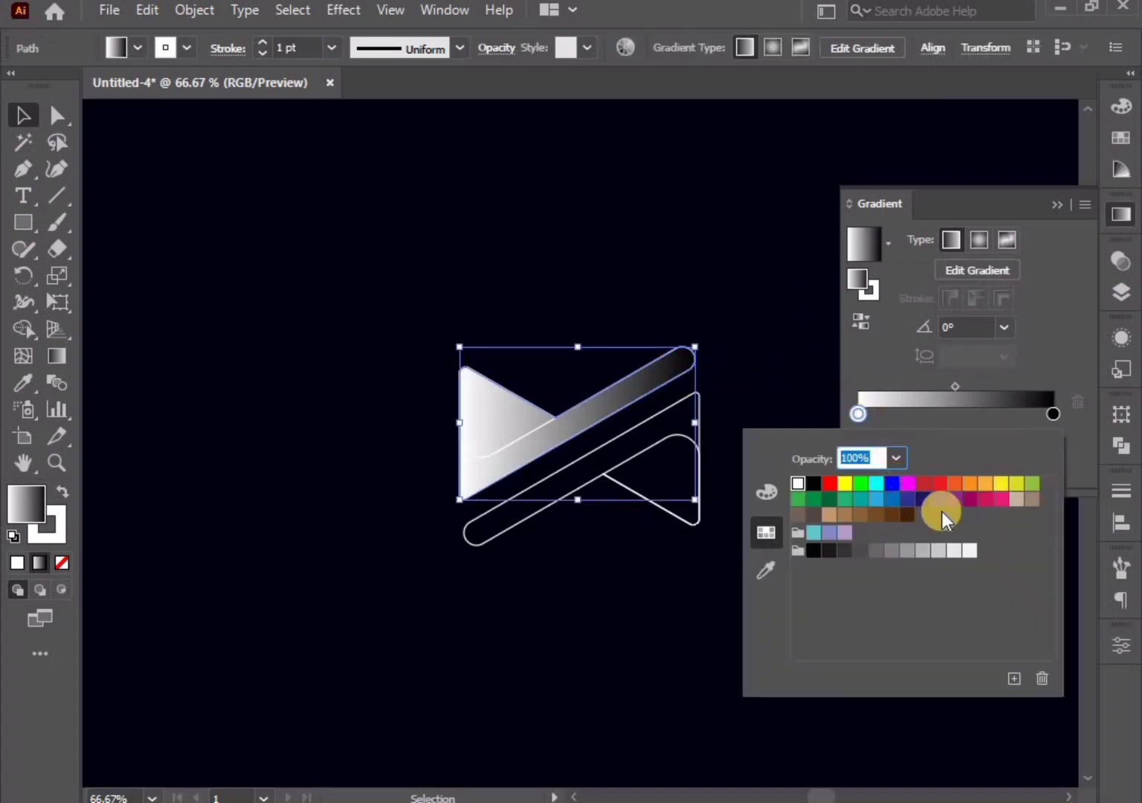
{"action": "left_click", "coordinate": [988, 485]}
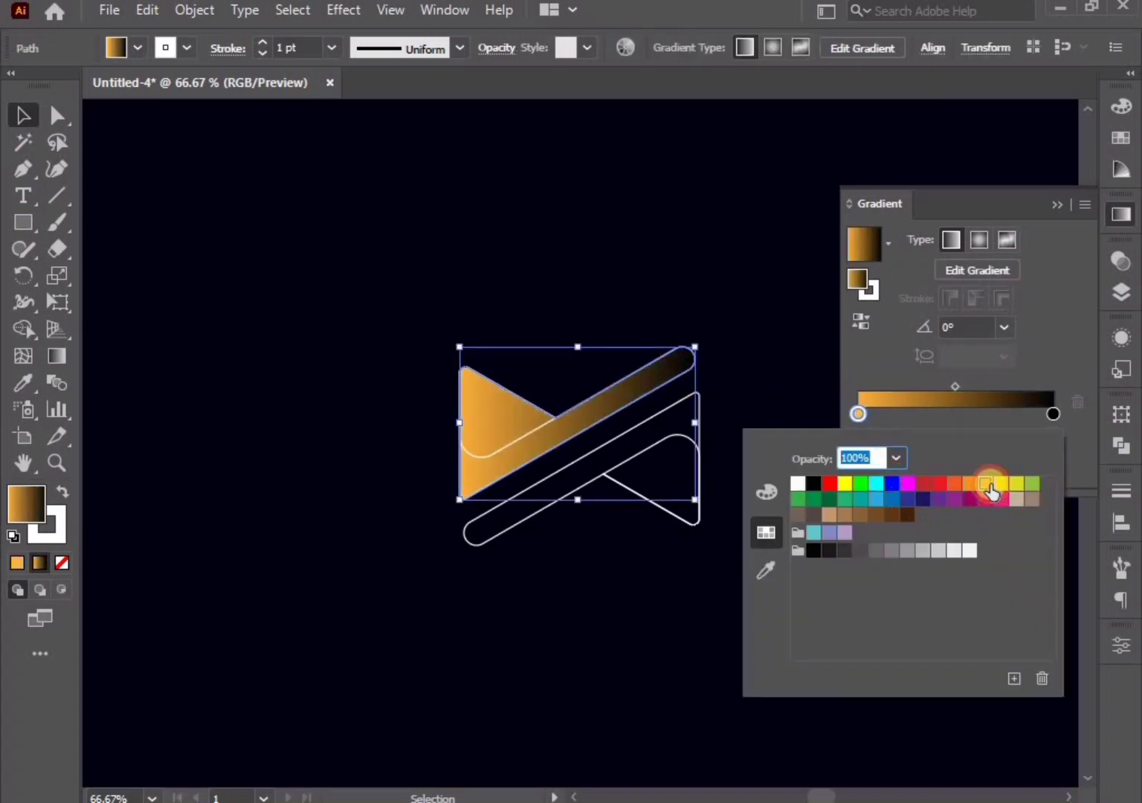
{"action": "double_click", "coordinate": [1053, 412]}
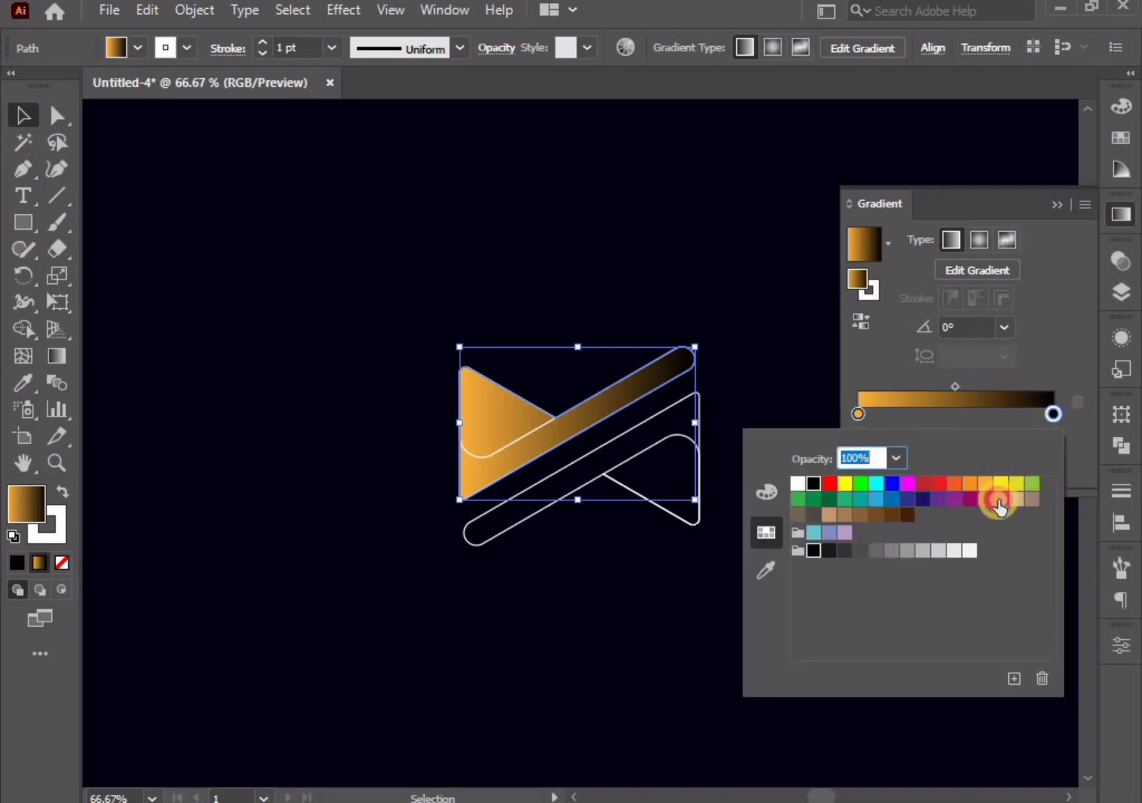
{"action": "left_click", "coordinate": [997, 500]}
{"action": "left_click", "coordinate": [599, 642]}
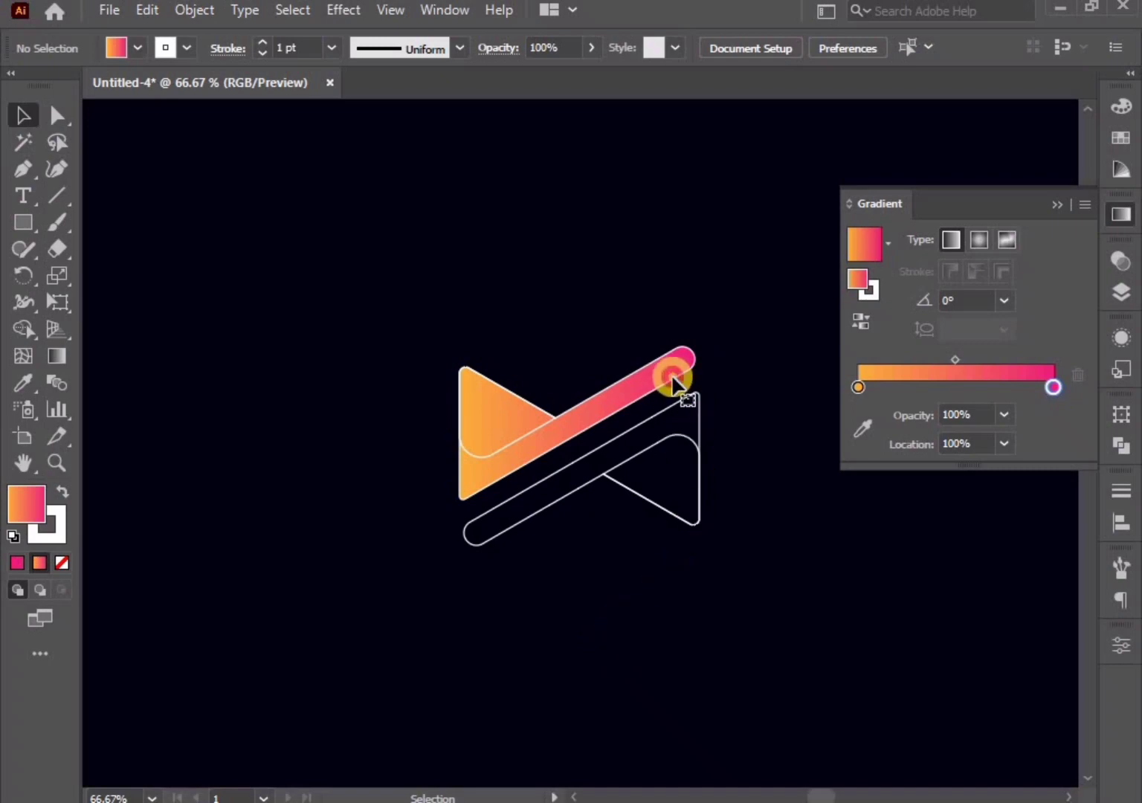
Step: Set the upper shape's stroke to None
{"action": "left_click", "coordinate": [673, 383]}
{"action": "left_click", "coordinate": [187, 49]}
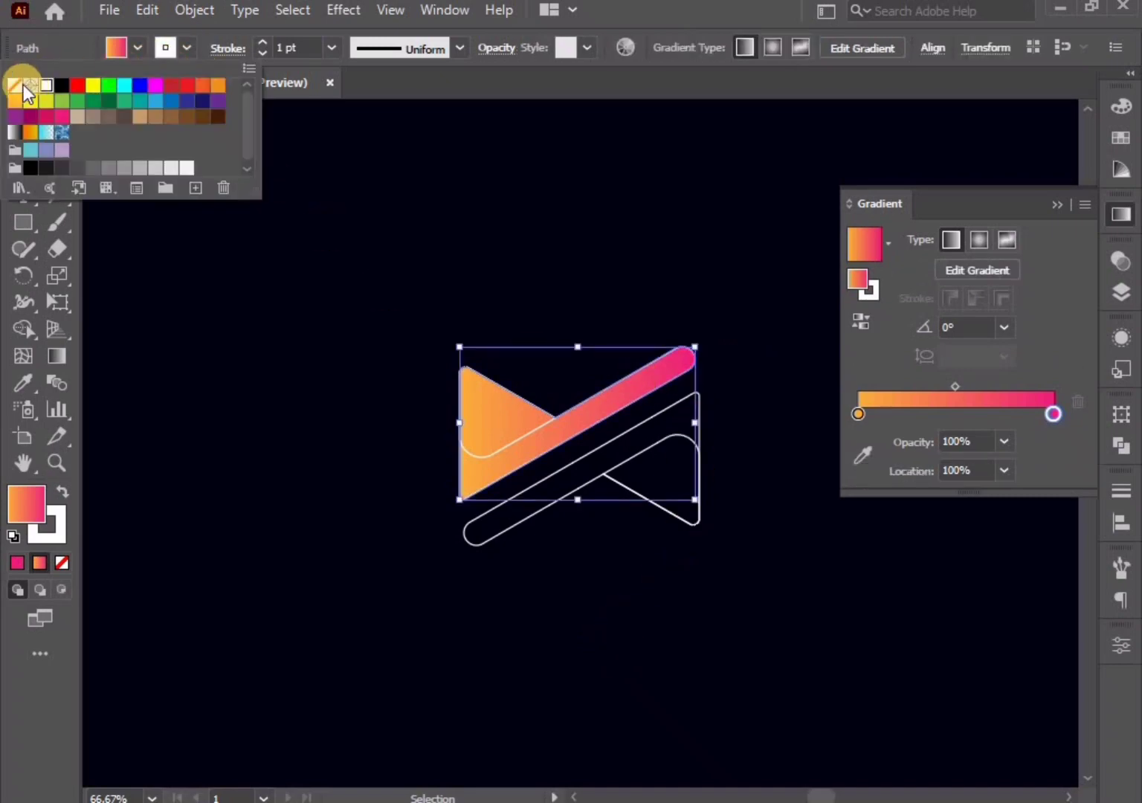
{"action": "left_click", "coordinate": [23, 89]}
{"action": "left_click", "coordinate": [322, 492]}
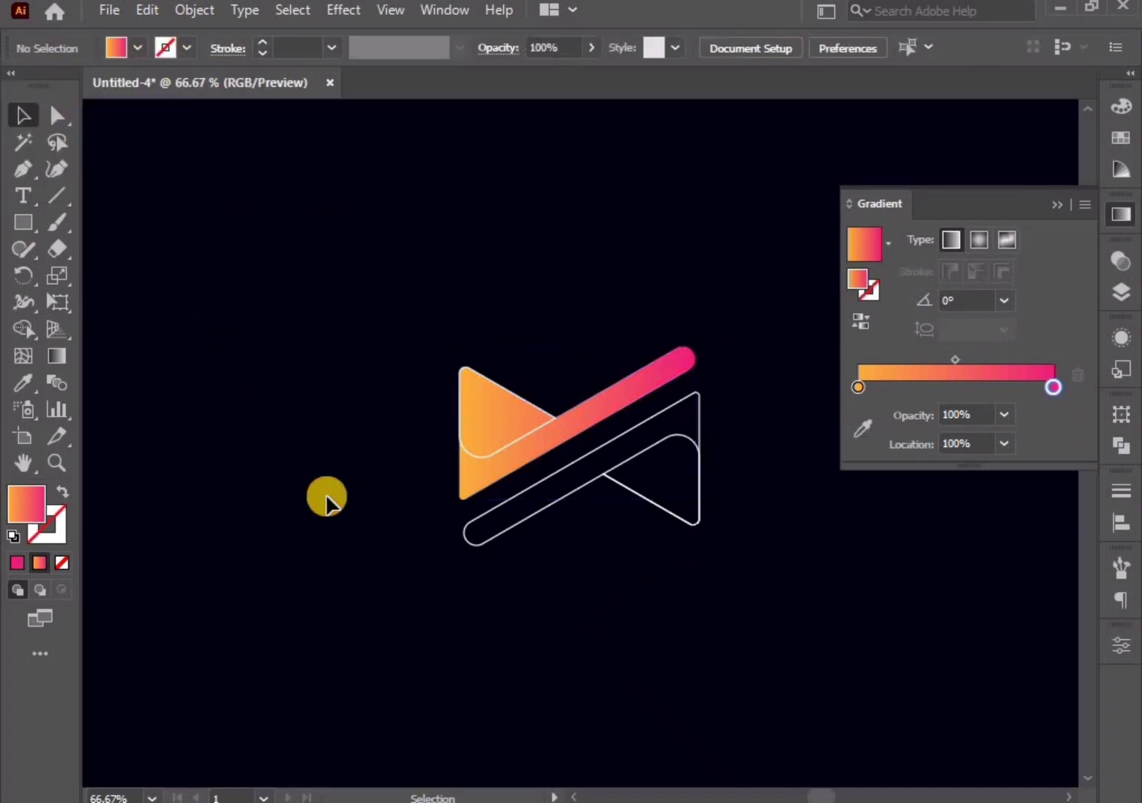
Step: Give the lower outline shape a fill and copy the orange-pink gradient onto it with the Eyedropper
{"action": "left_click", "coordinate": [522, 526]}
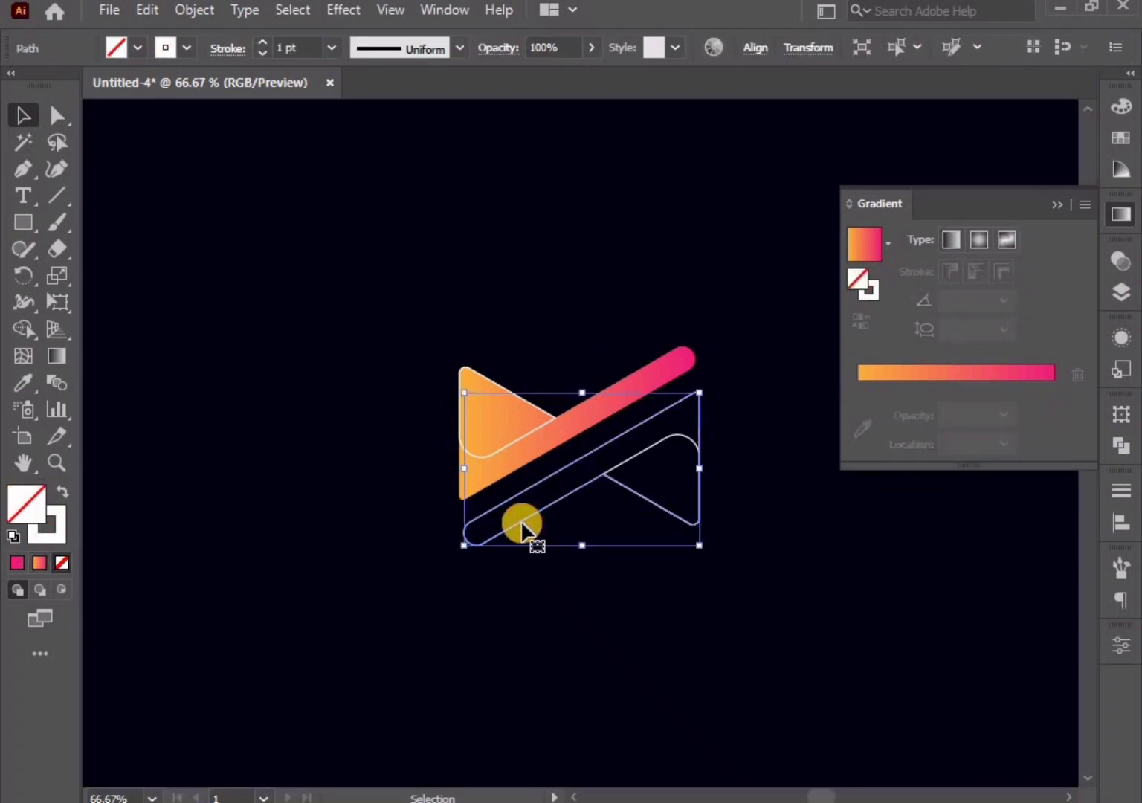
{"action": "left_click", "coordinate": [64, 493]}
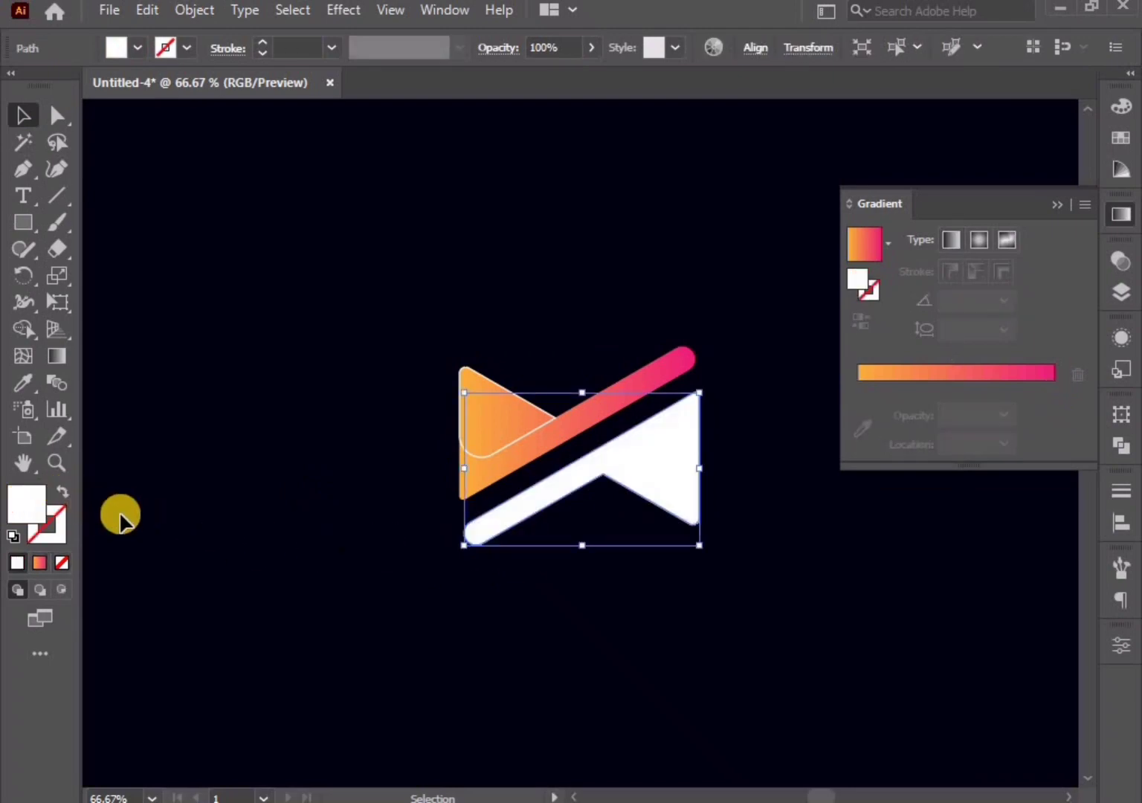
{"action": "left_click", "coordinate": [25, 384]}
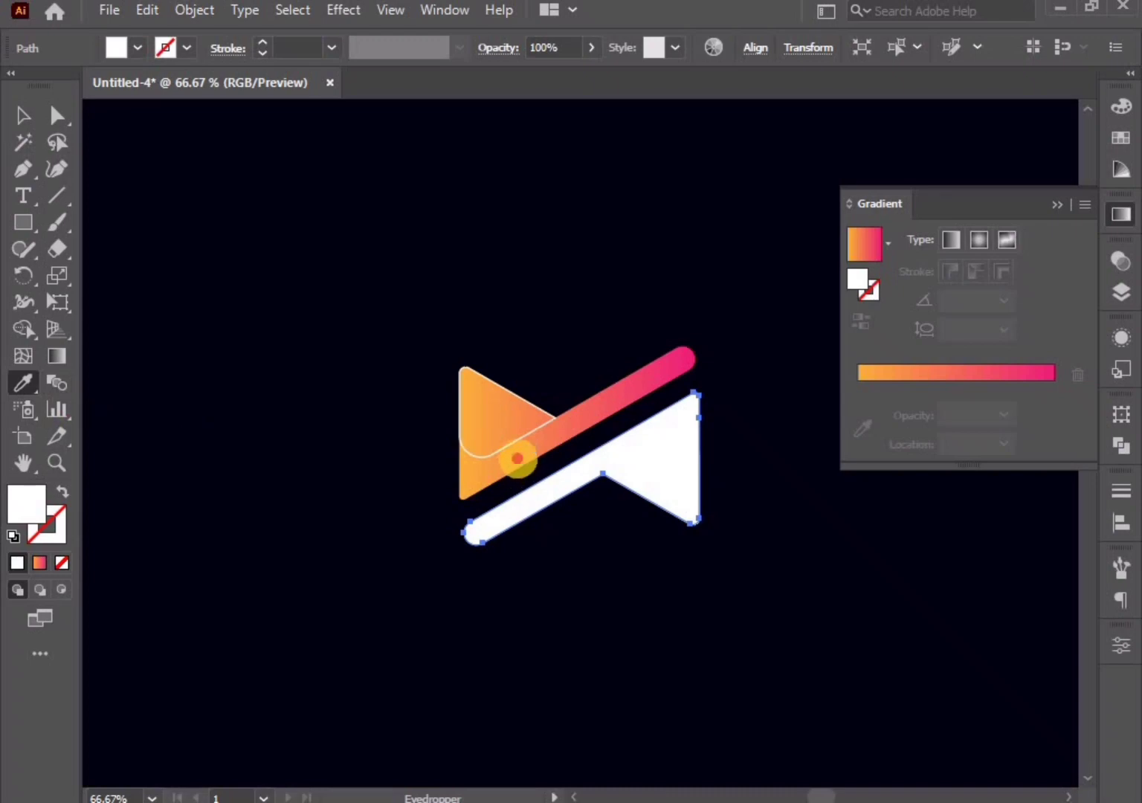
{"action": "left_click", "coordinate": [517, 458]}
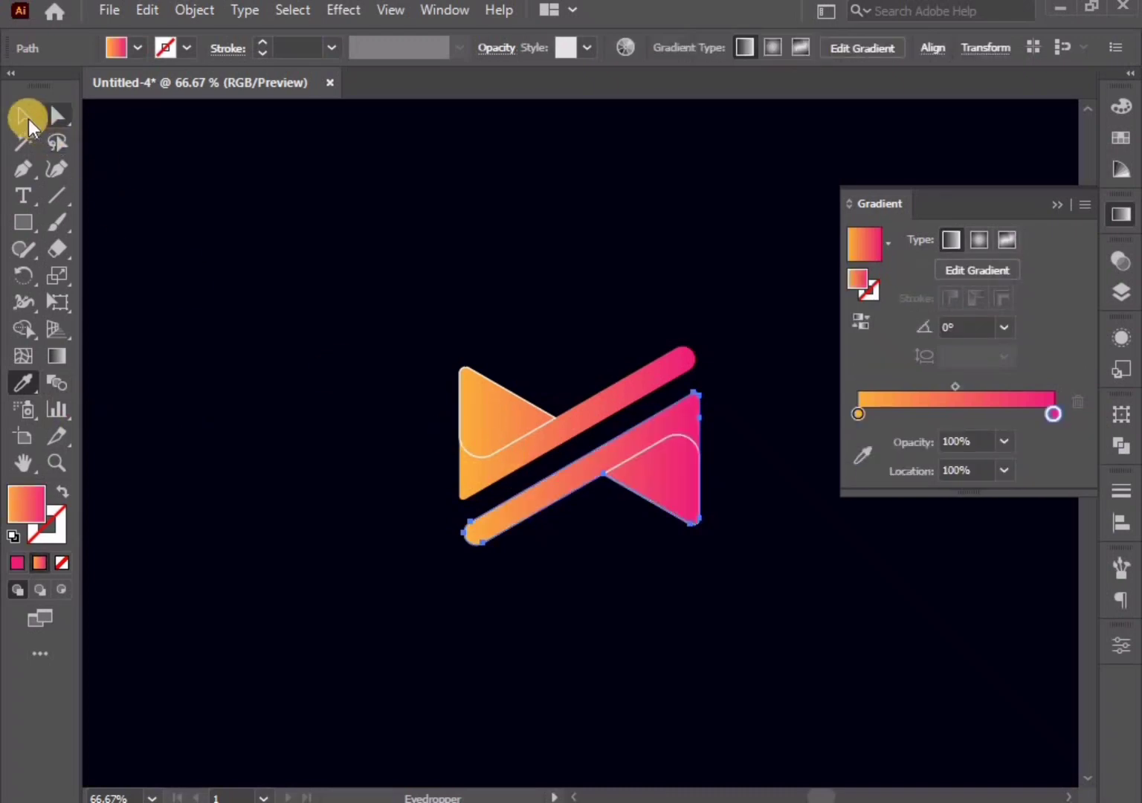
{"action": "left_click", "coordinate": [24, 116]}
Step: Angle both shapes' gradients diagonally so each bar runs pink into an orange triangle
{"action": "left_click", "coordinate": [57, 356]}
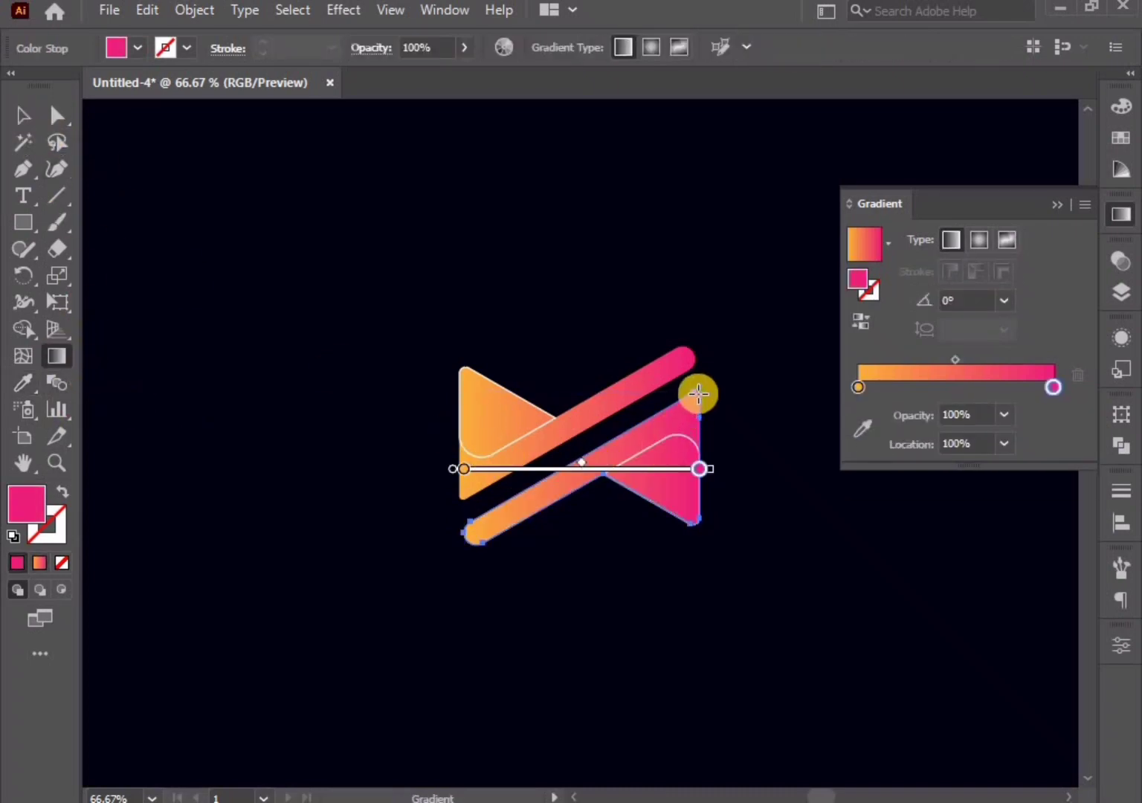
{"action": "mouse_move", "coordinate": [699, 392]}
{"action": "left_mouse_down"}
{"action": "mouse_move", "coordinate": [531, 511]}
{"action": "mouse_move", "coordinate": [471, 532]}
{"action": "left_mouse_up"}
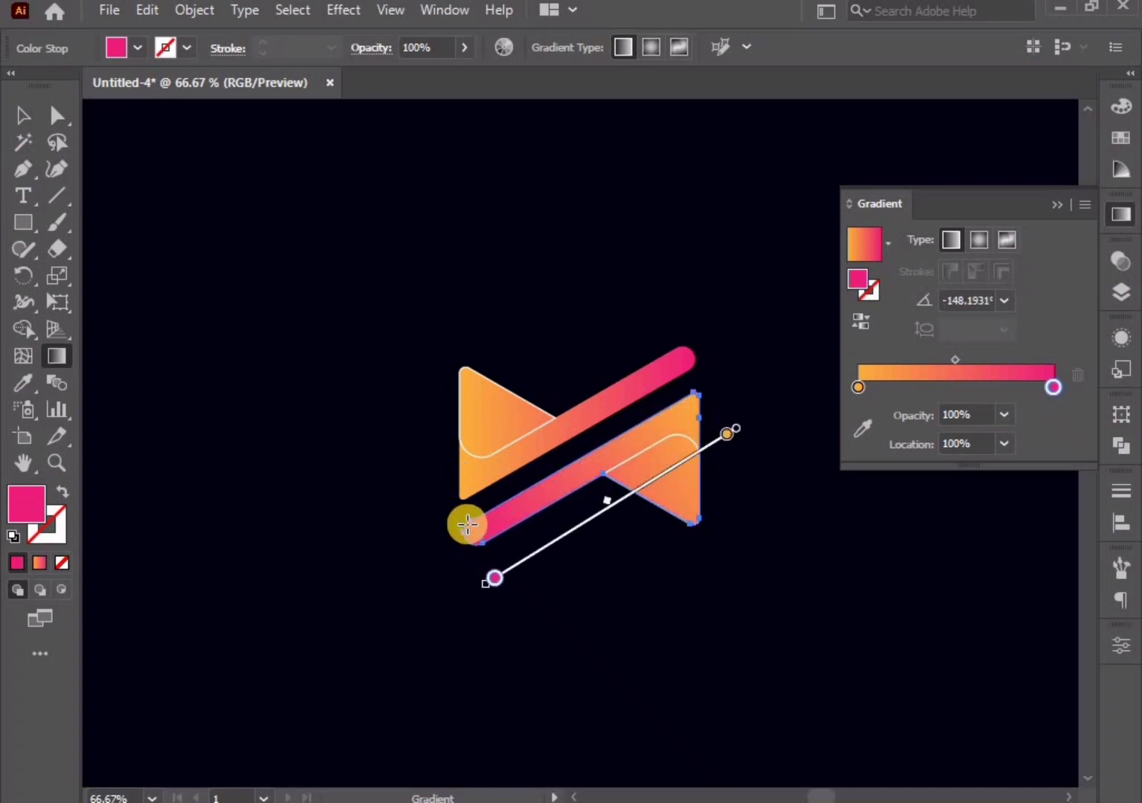
{"action": "key", "text": "ctrl"}
{"action": "left_click", "coordinate": [478, 481], "text": "ctrl"}
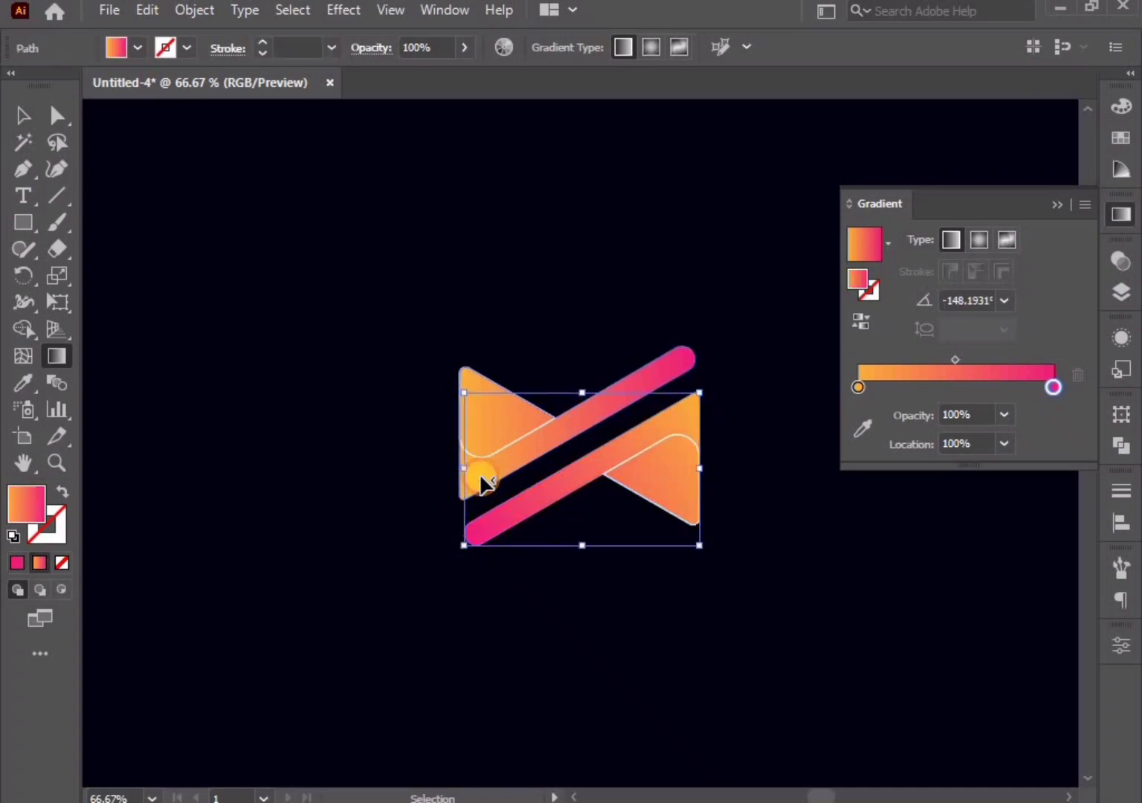
{"action": "left_click_drag", "start_coordinate": [463, 493], "coordinate": [688, 357]}
{"action": "left_click", "coordinate": [22, 114]}
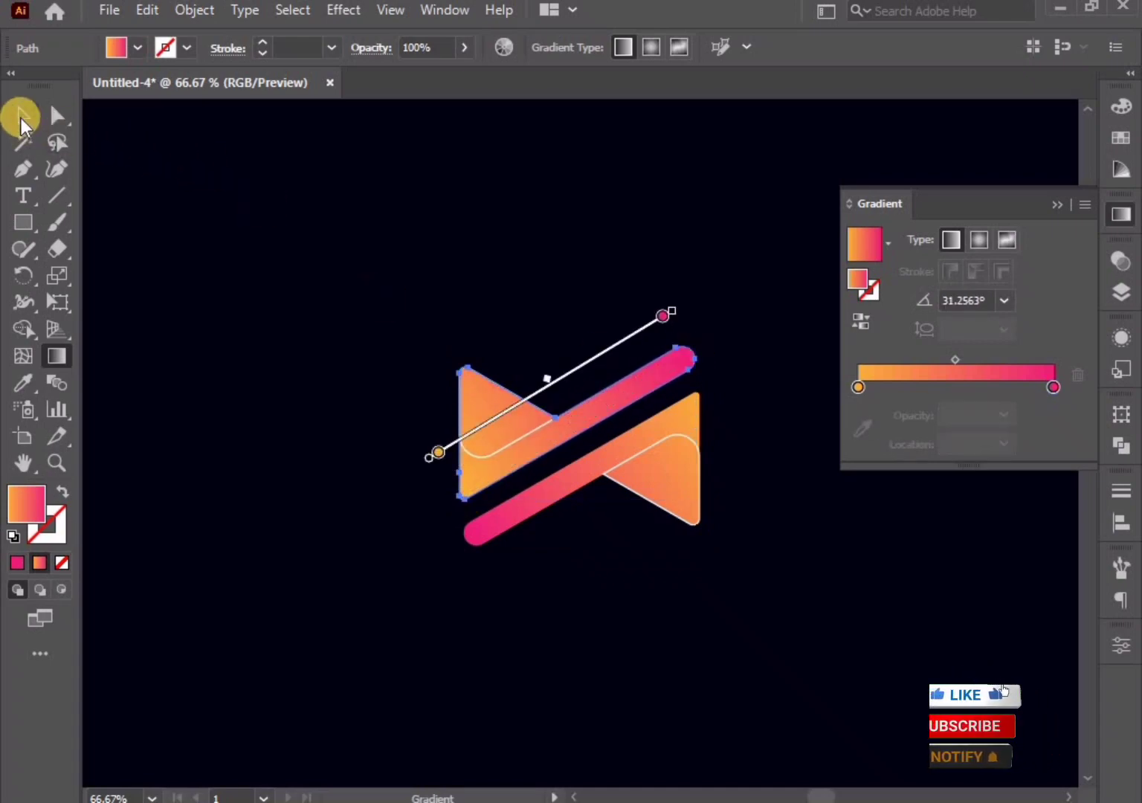
{"action": "left_click", "coordinate": [247, 300]}
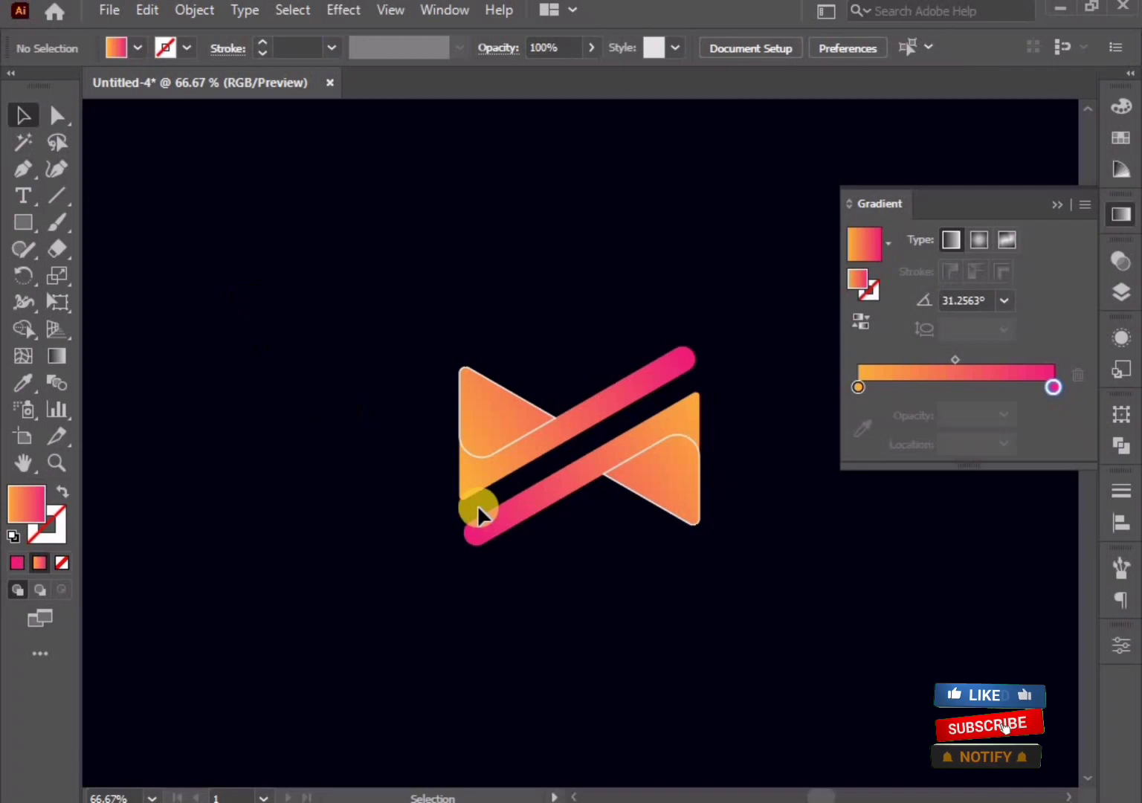
Step: Convert the lower-right overlap outline to a gradient fill starting dark purple-blue
{"action": "left_click", "coordinate": [644, 505]}
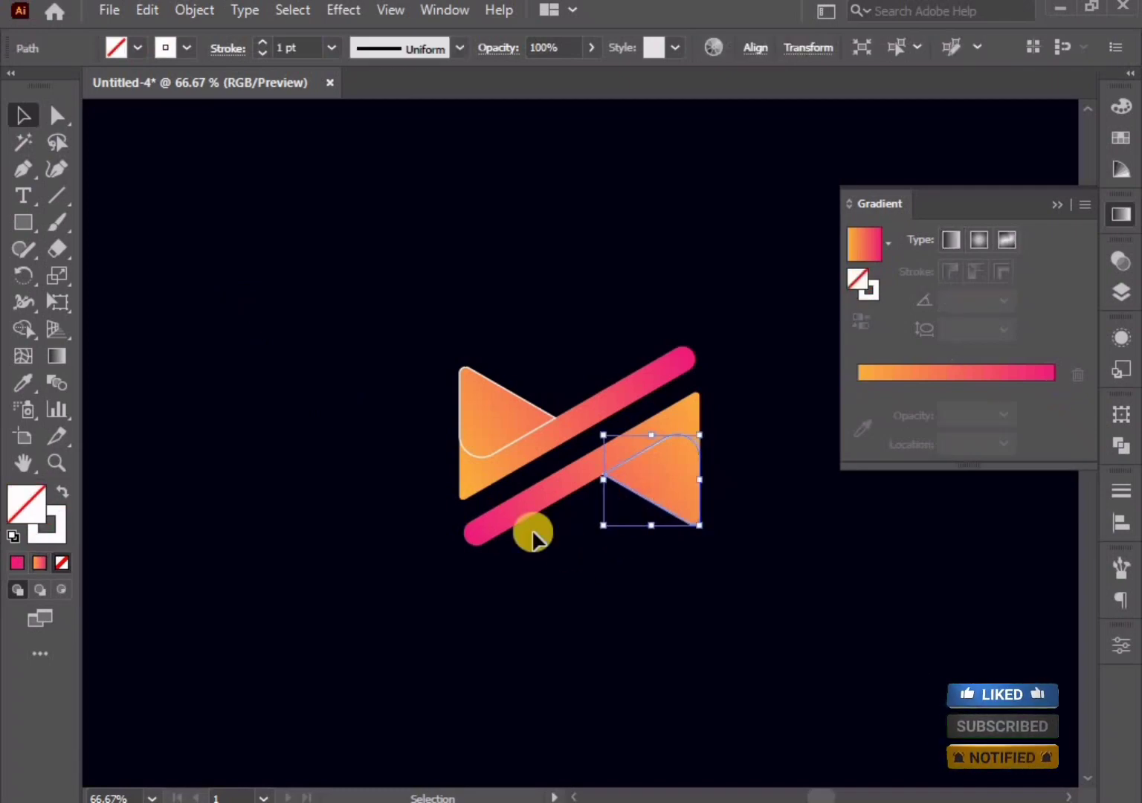
{"action": "left_click", "coordinate": [63, 494]}
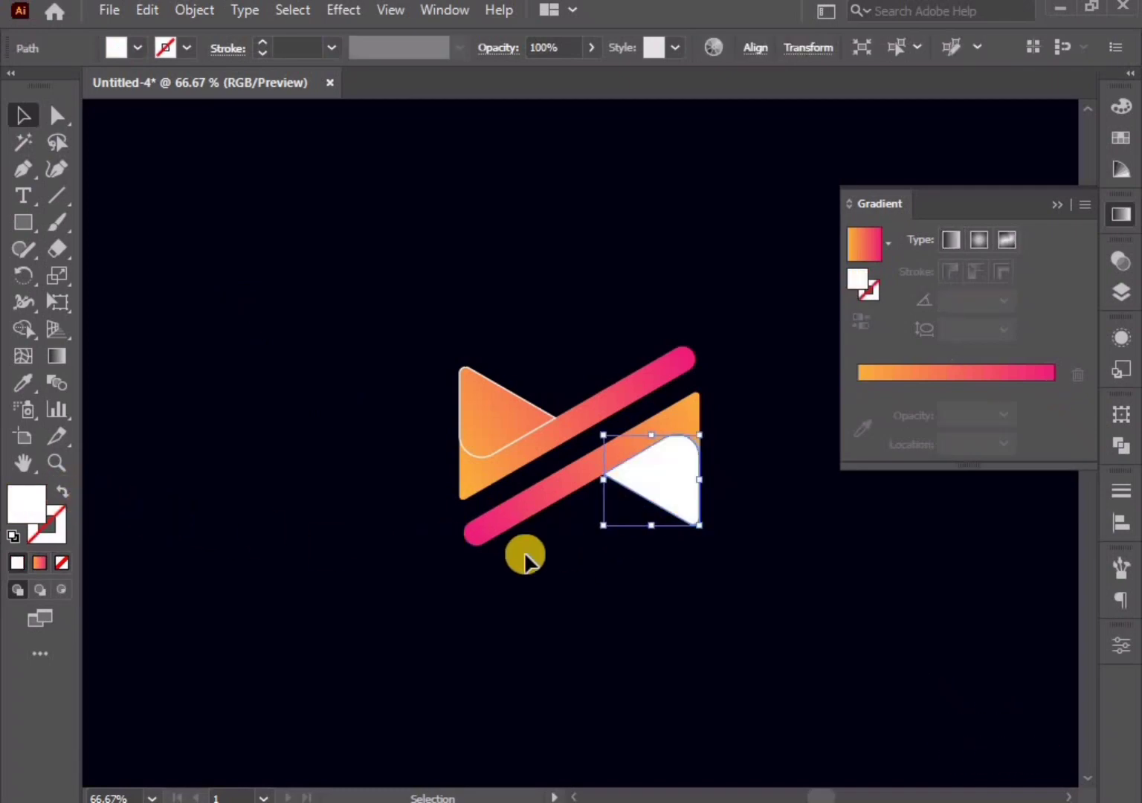
{"action": "left_click", "coordinate": [915, 373]}
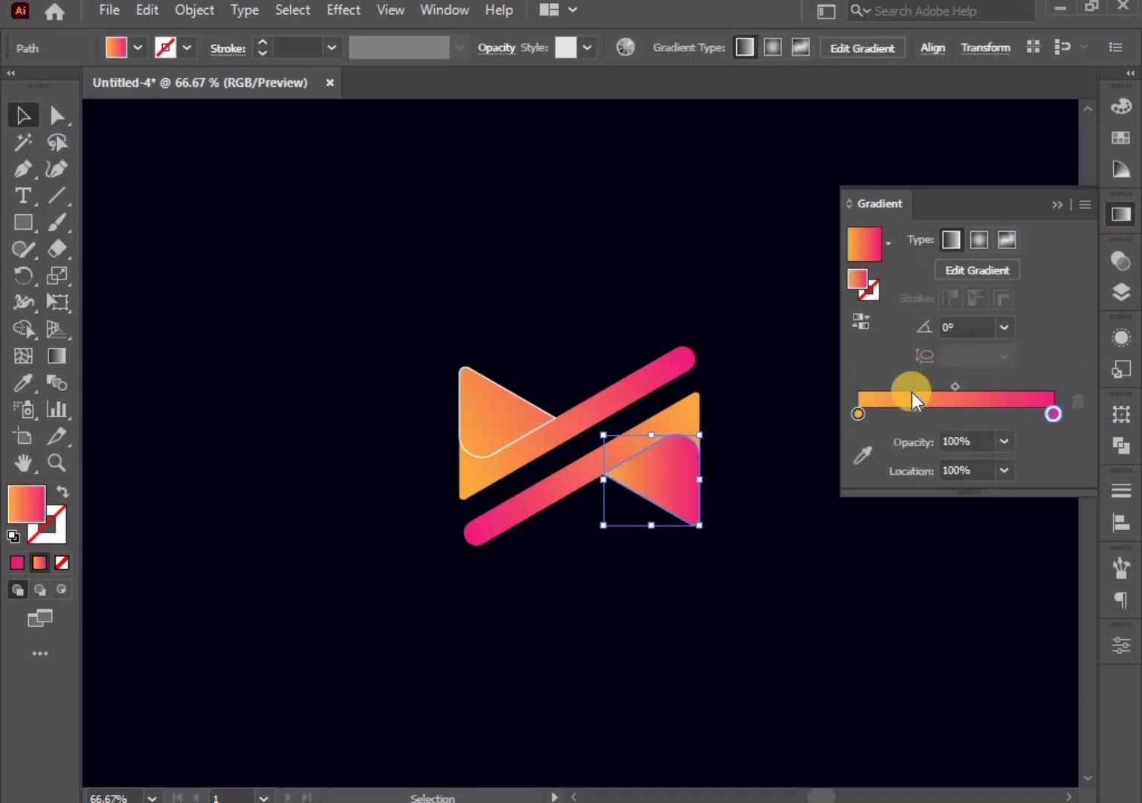
{"action": "left_click", "coordinate": [859, 414]}
{"action": "double_click", "coordinate": [858, 414]}
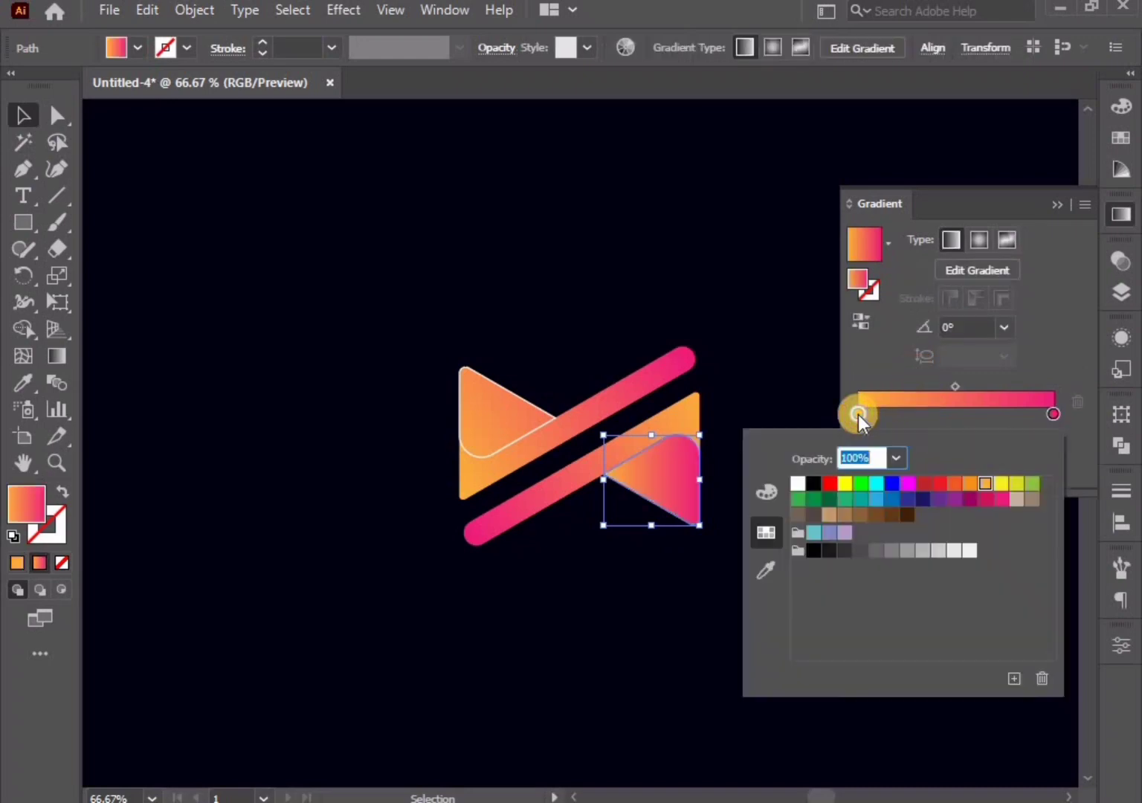
{"action": "left_click", "coordinate": [908, 499]}
Step: Set the gradient's ending stop to 0% opacity
{"action": "left_click", "coordinate": [1049, 417]}
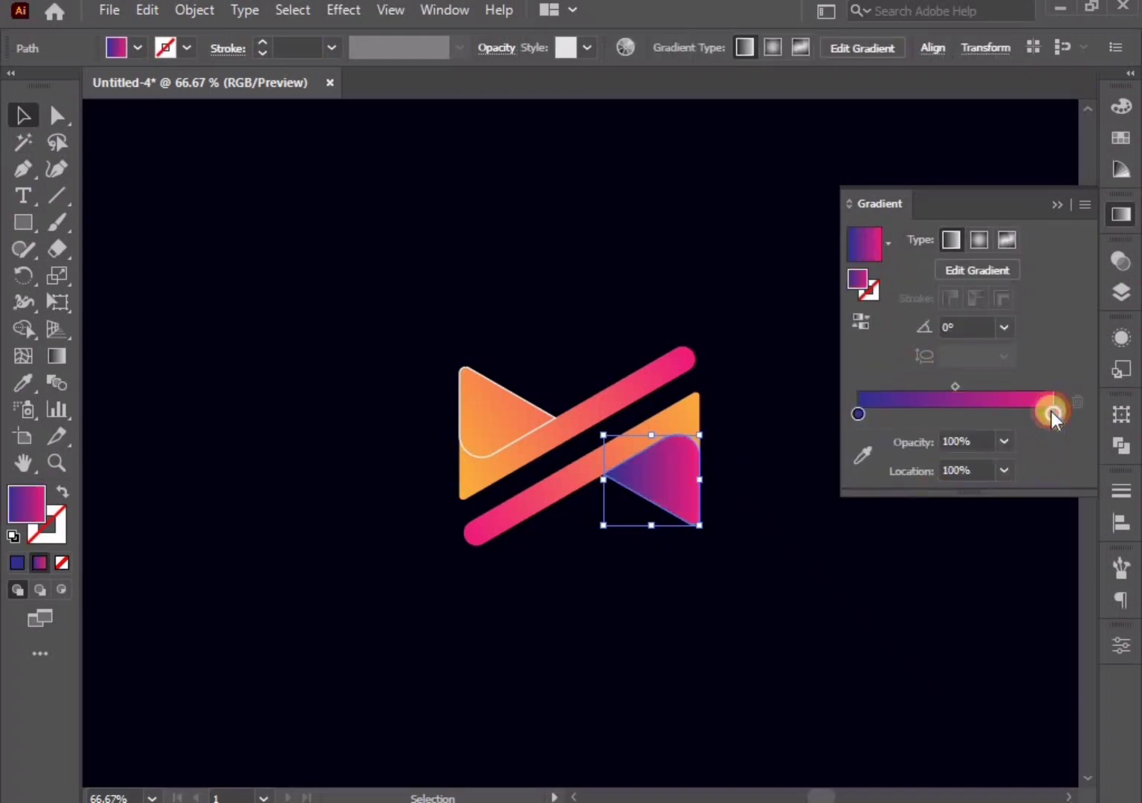
{"action": "double_click", "coordinate": [1049, 417]}
{"action": "left_click", "coordinate": [897, 458]}
{"action": "left_click", "coordinate": [905, 481]}
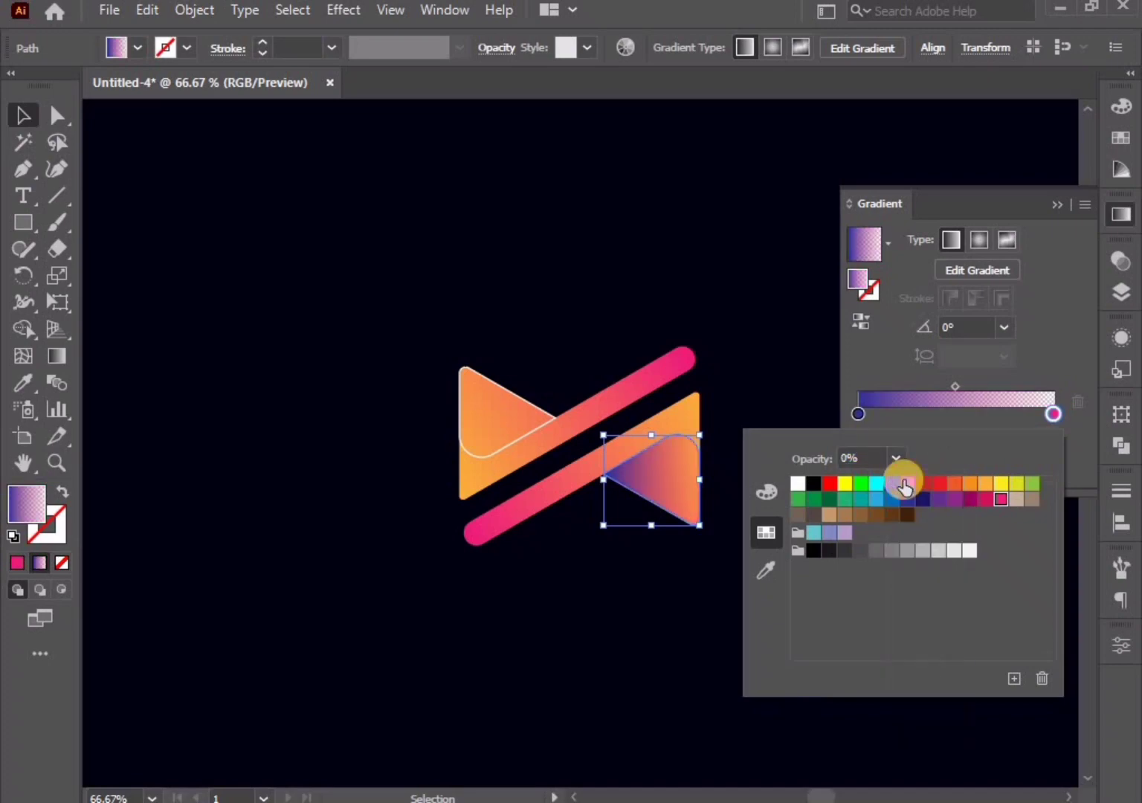
{"action": "left_click", "coordinate": [794, 332]}
Step: Redraw the purple gradient to run down from the lower-right overlap shape's top edge
{"action": "left_click", "coordinate": [58, 357]}
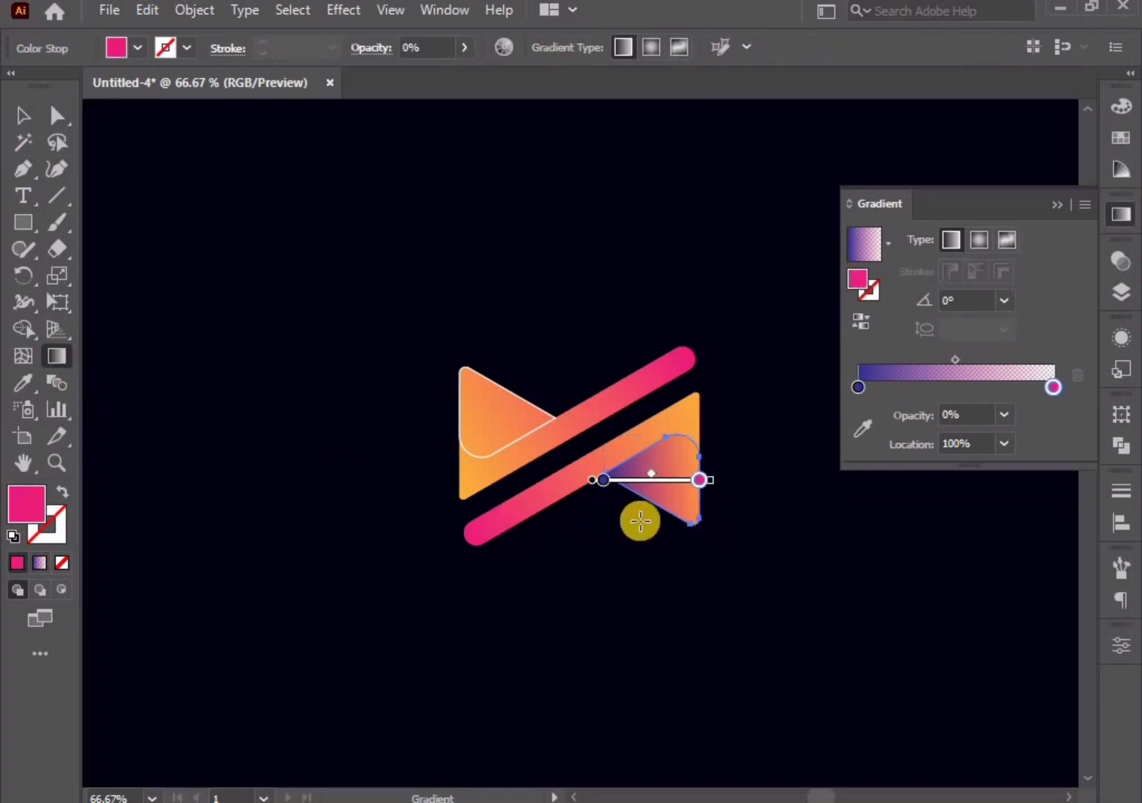
{"action": "mouse_move", "coordinate": [685, 439]}
{"action": "left_mouse_down"}
{"action": "mouse_move", "coordinate": [647, 493]}
{"action": "mouse_move", "coordinate": [687, 519]}
{"action": "left_mouse_up"}
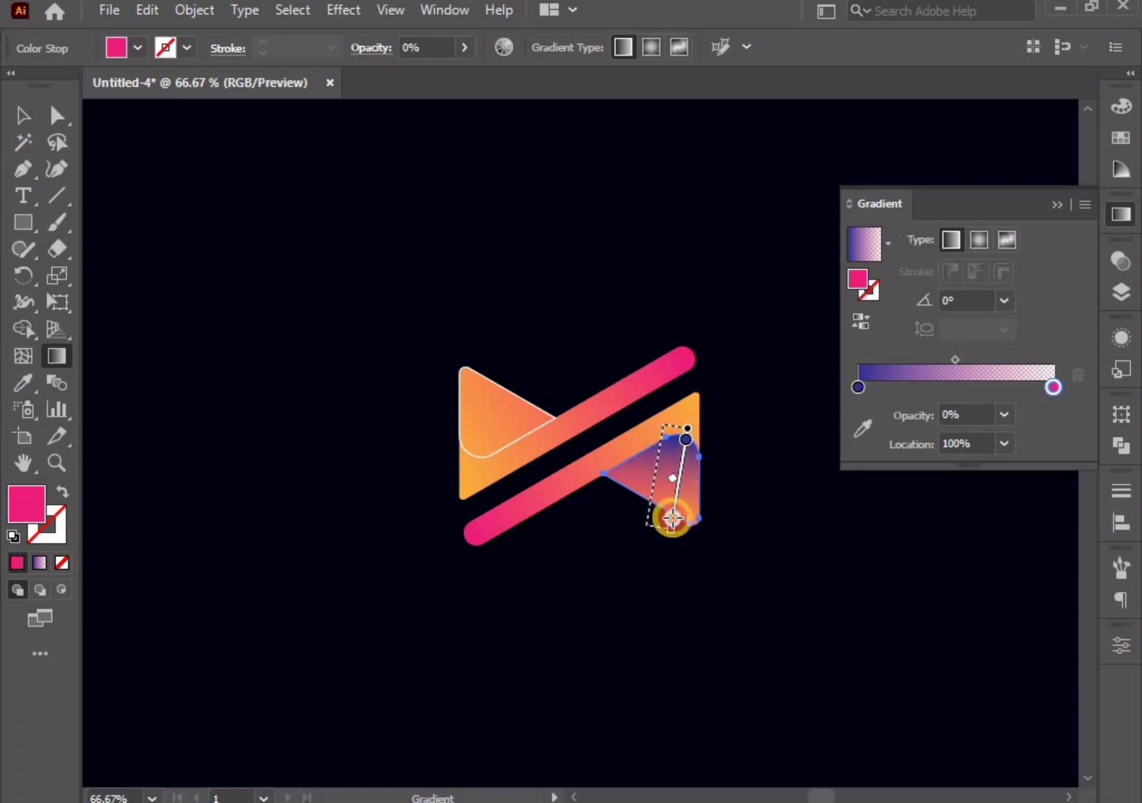
{"action": "left_click_drag", "start_coordinate": [687, 518], "coordinate": [648, 515]}
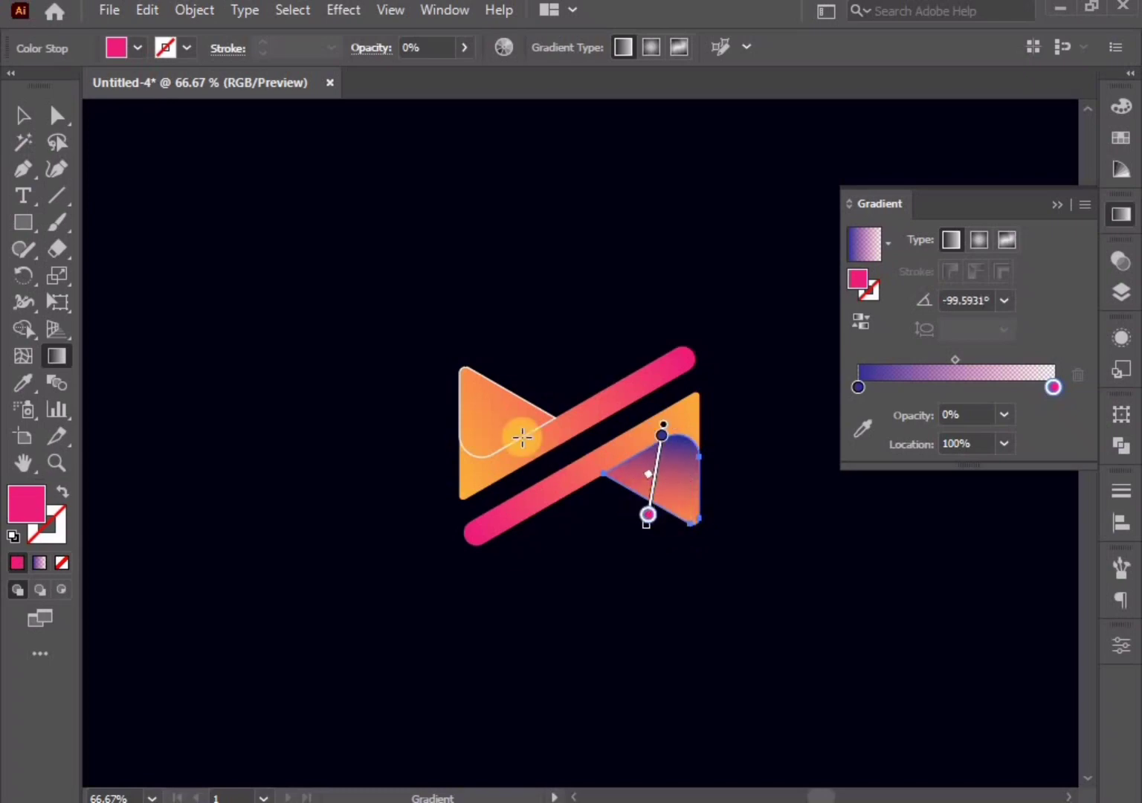
{"action": "left_click", "coordinate": [25, 119]}
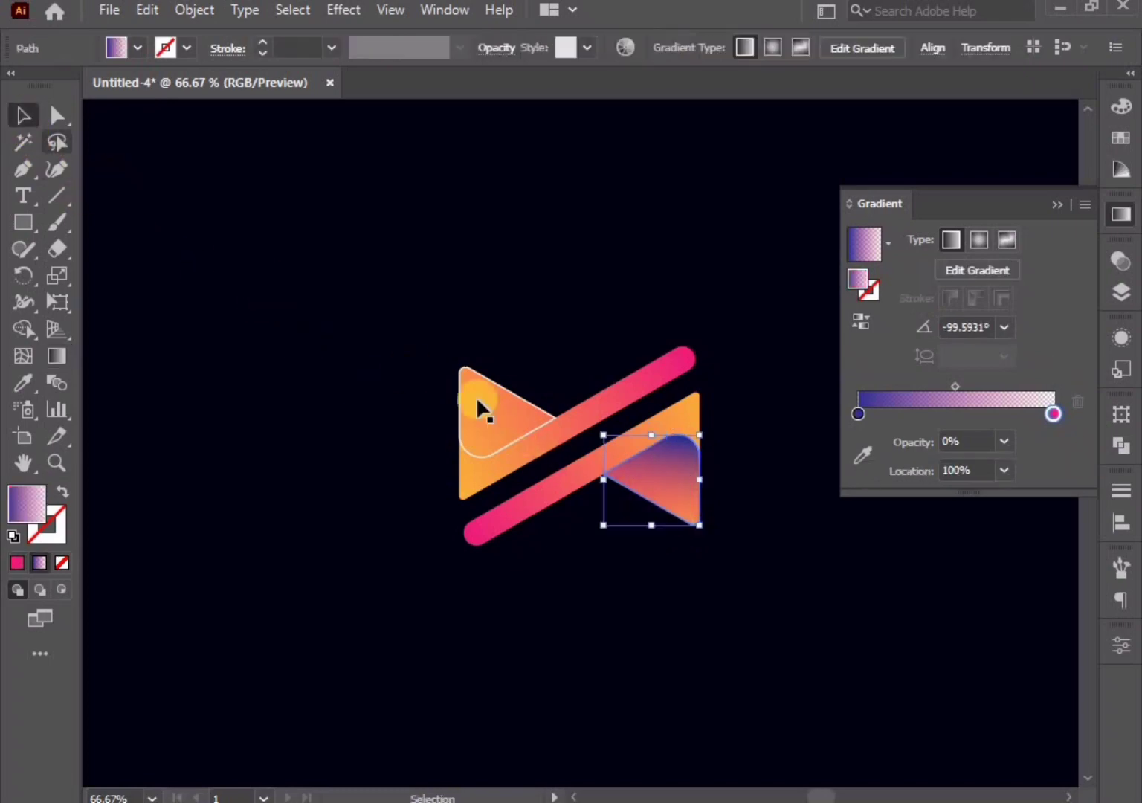
{"action": "left_click", "coordinate": [530, 403]}
Step: Copy the lower-right purple-to-transparent gradient onto the upper-left overlap shape with the Eyedropper
{"action": "left_click", "coordinate": [63, 493]}
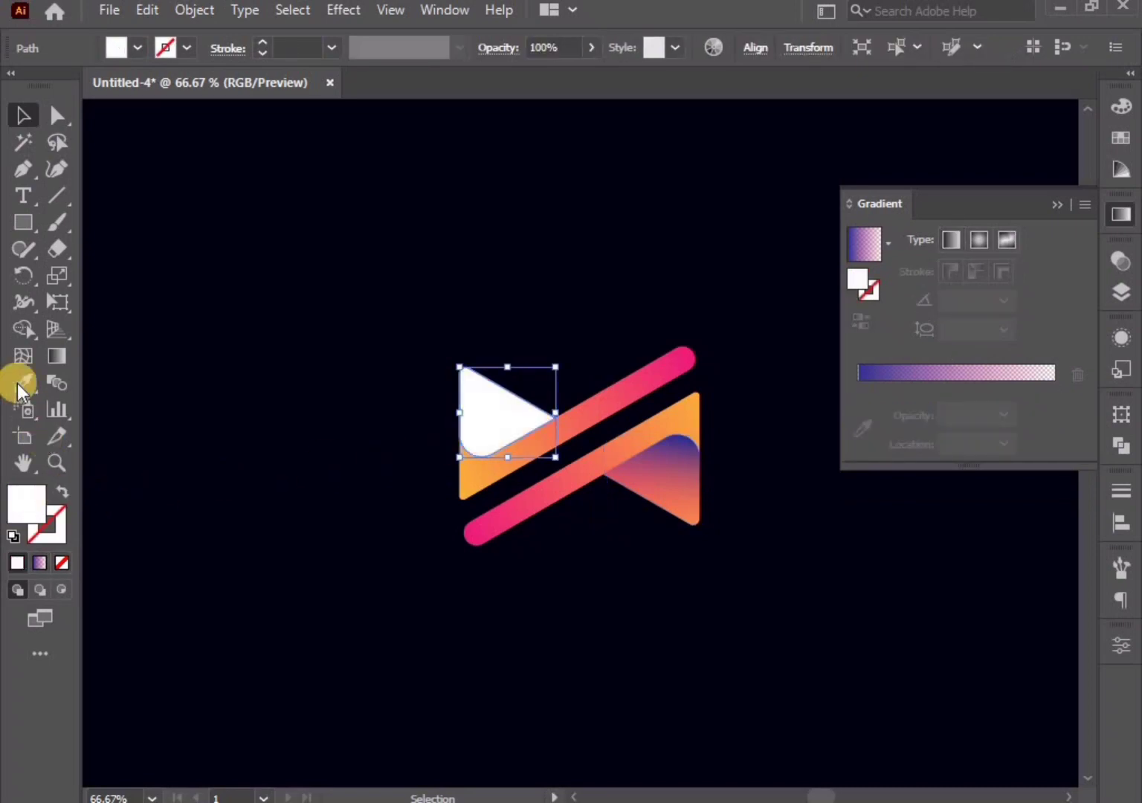
{"action": "left_click", "coordinate": [23, 382]}
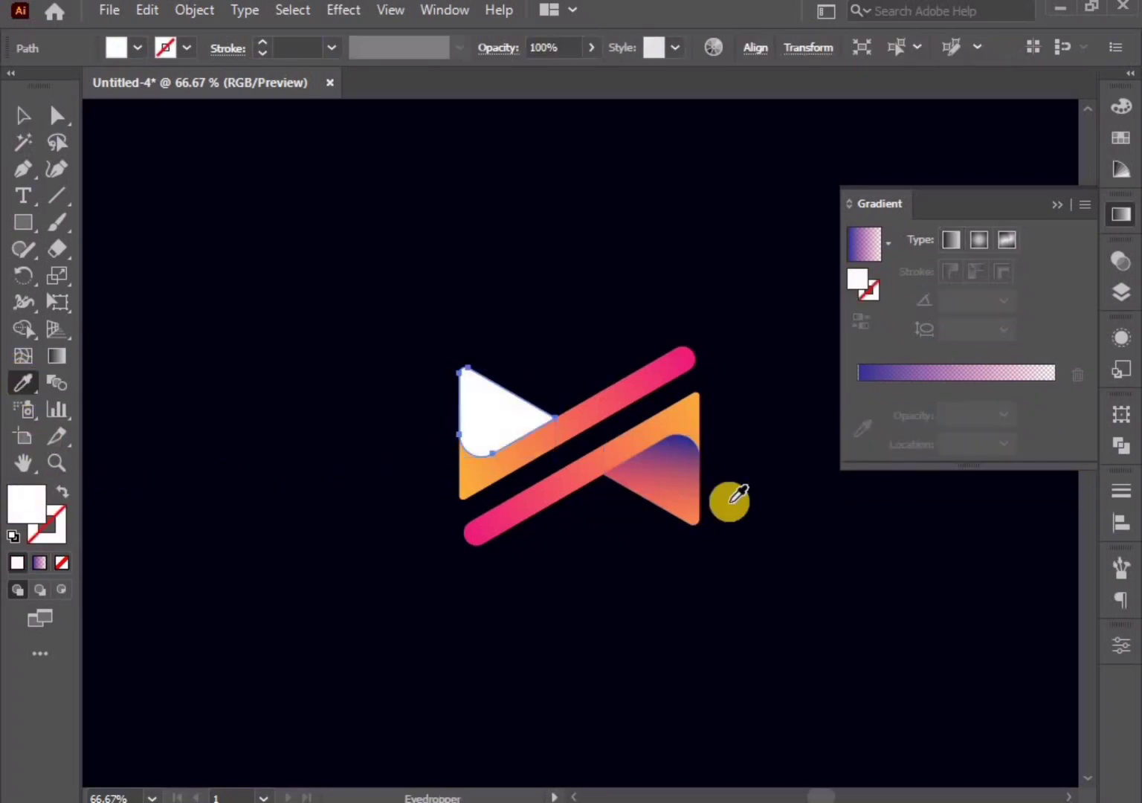
{"action": "left_click", "coordinate": [696, 463]}
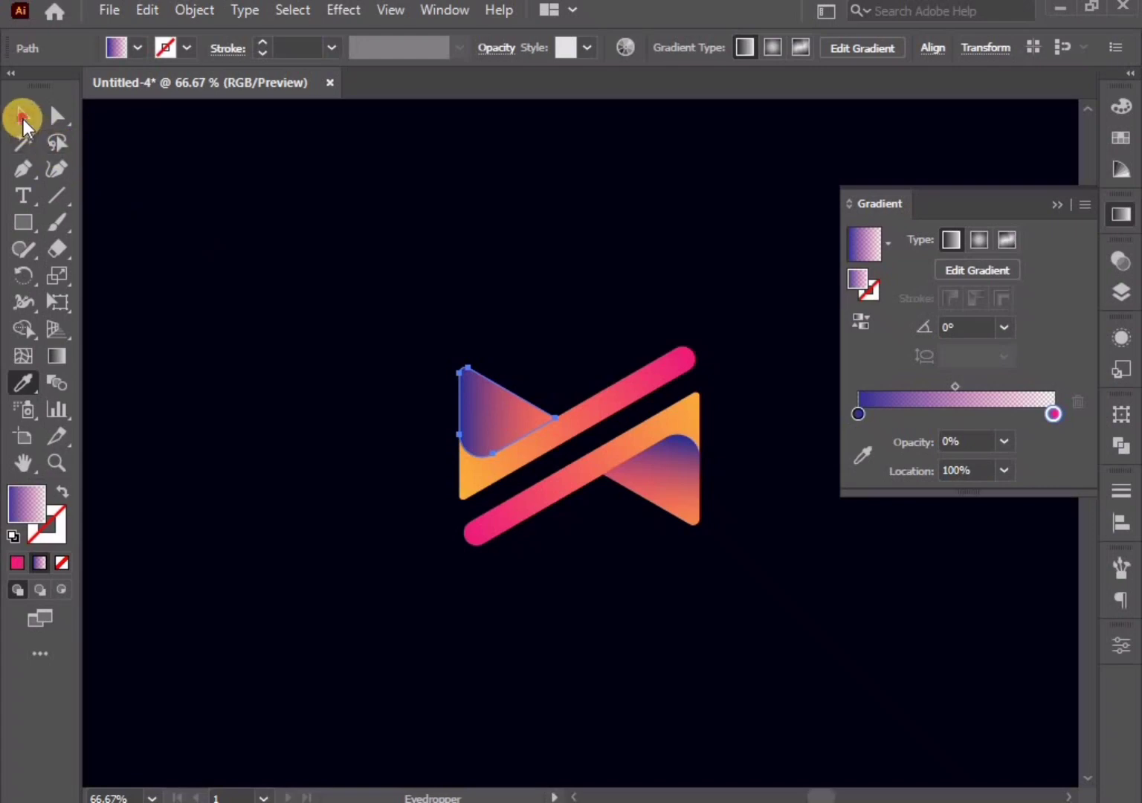
{"action": "left_click", "coordinate": [21, 116]}
Step: Redraw the upper-left gradient vertically, then select both purple overlap shapes
{"action": "left_click", "coordinate": [62, 357]}
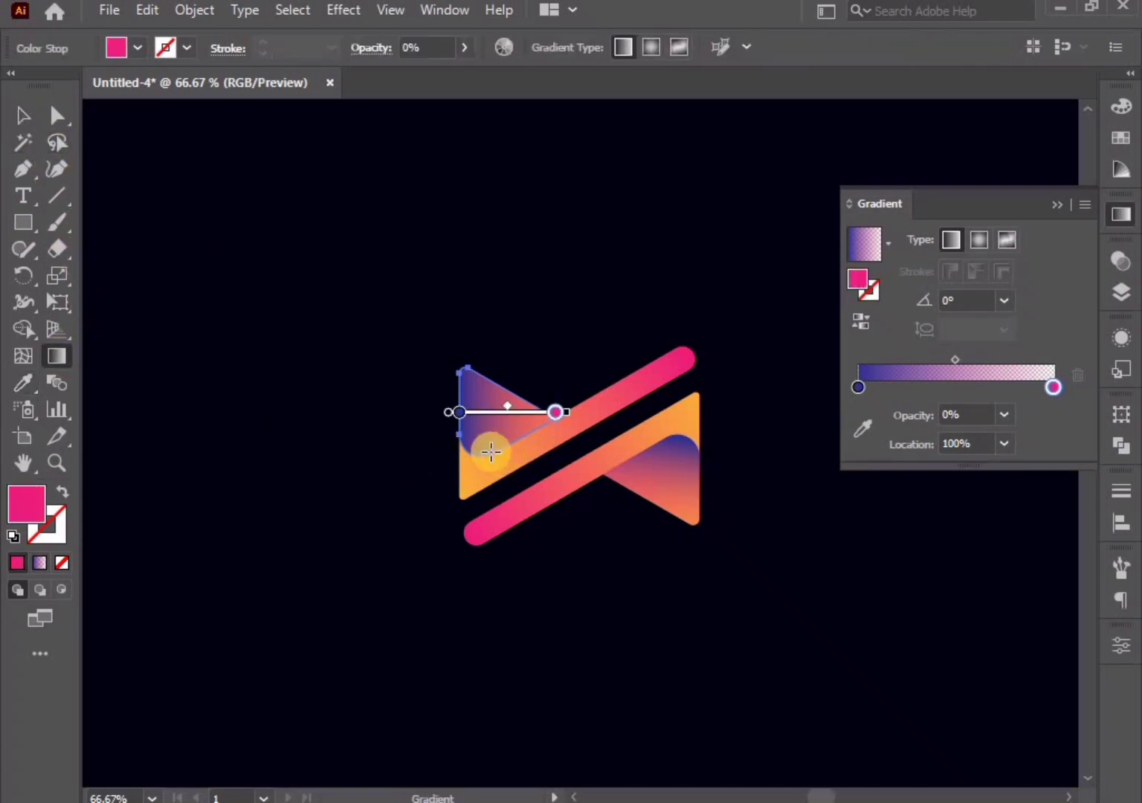
{"action": "mouse_move", "coordinate": [488, 457]}
{"action": "left_mouse_down"}
{"action": "mouse_move", "coordinate": [502, 386]}
{"action": "mouse_move", "coordinate": [479, 366]}
{"action": "left_mouse_up"}
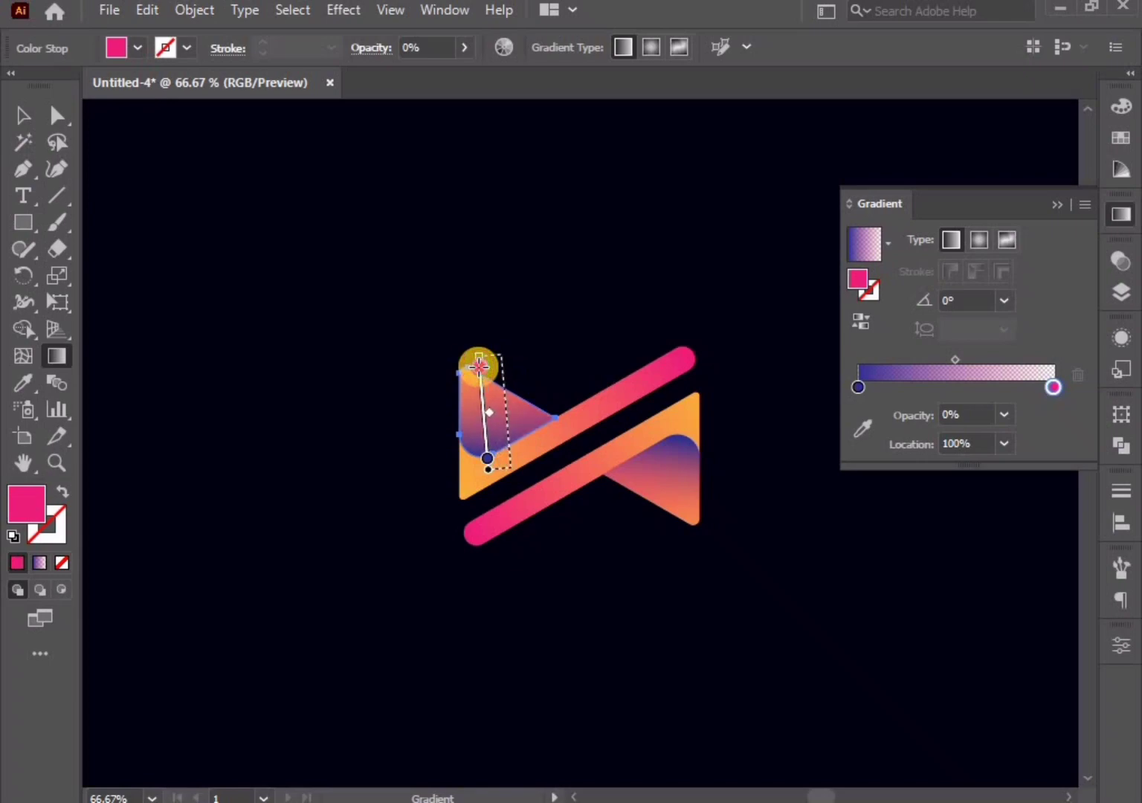
{"action": "left_click", "coordinate": [22, 113]}
{"action": "left_click", "coordinate": [334, 338]}
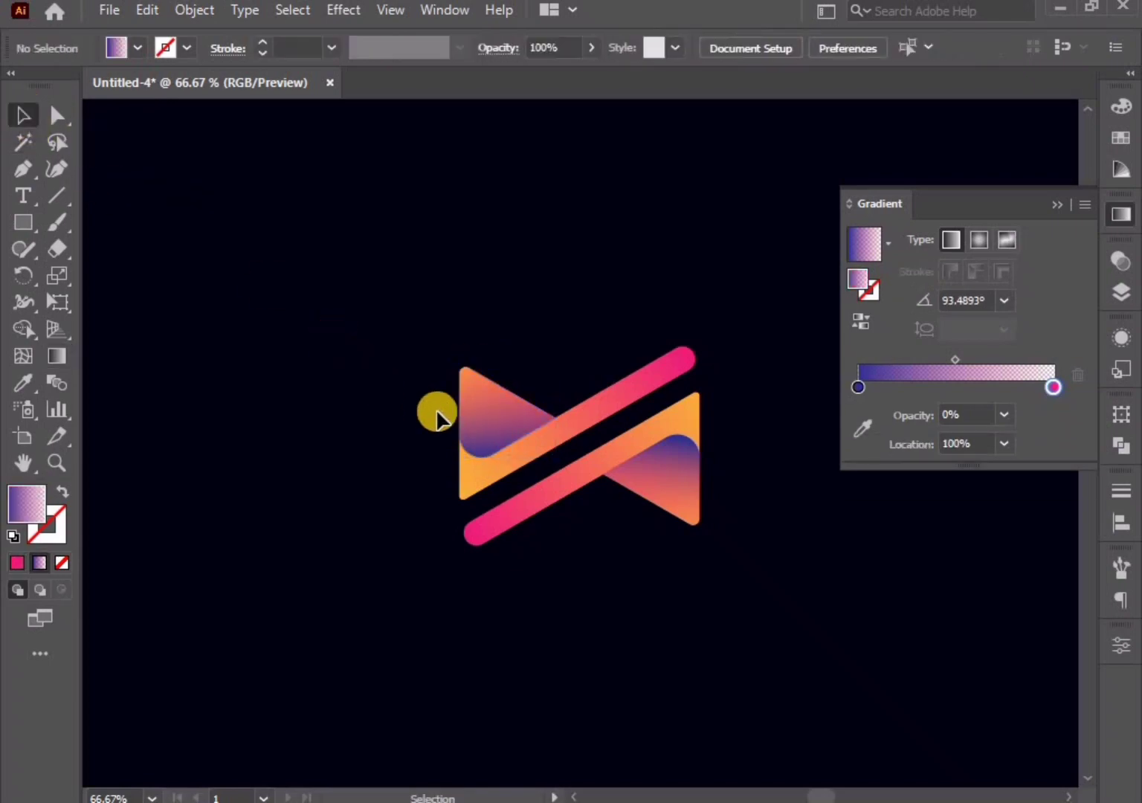
{"action": "left_click", "coordinate": [482, 418]}
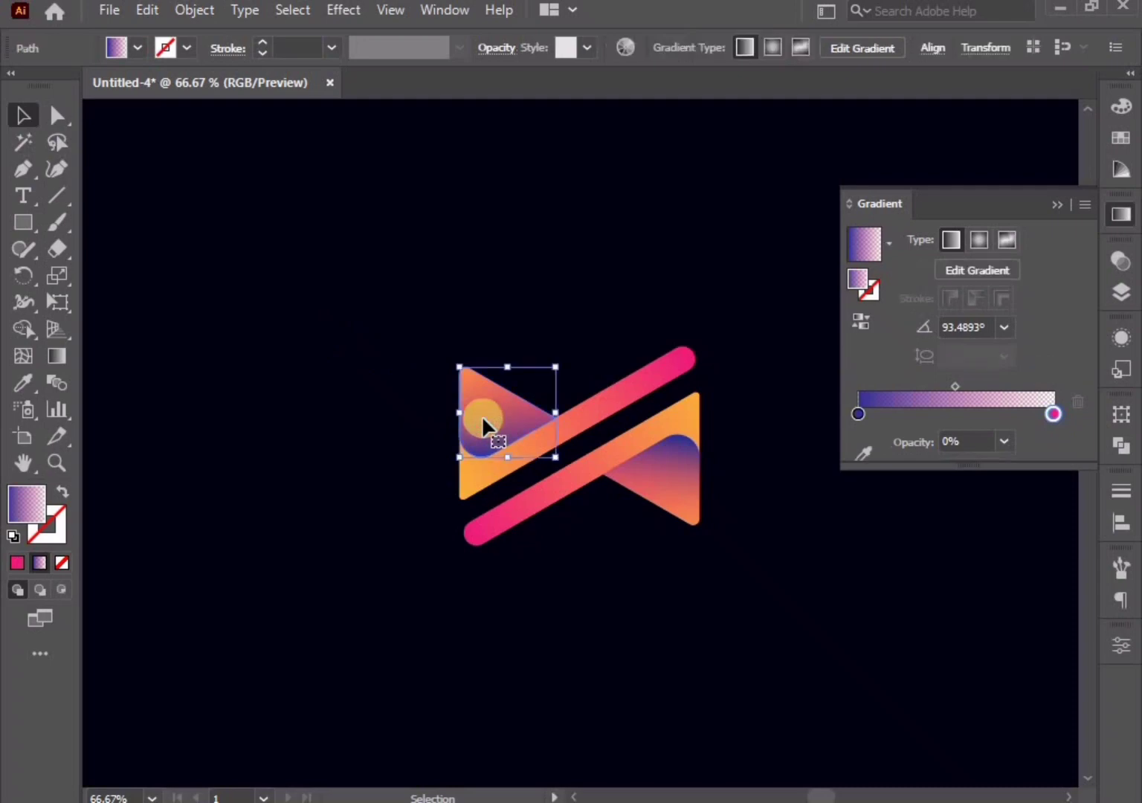
{"action": "left_click", "coordinate": [651, 476], "text": "shift"}
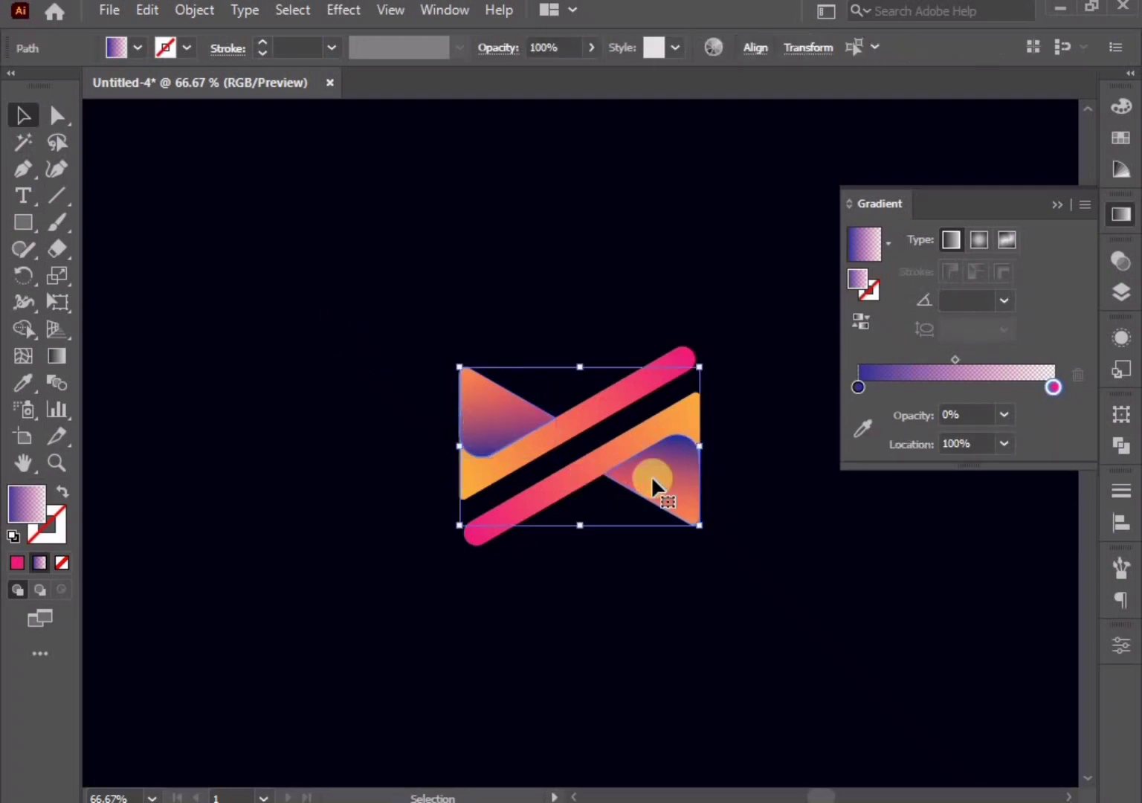
Step: Set both purple overlap shapes to the Multiply blend mode in the Transparency panel
{"action": "left_click", "coordinate": [1057, 203]}
{"action": "left_click", "coordinate": [1121, 261]}
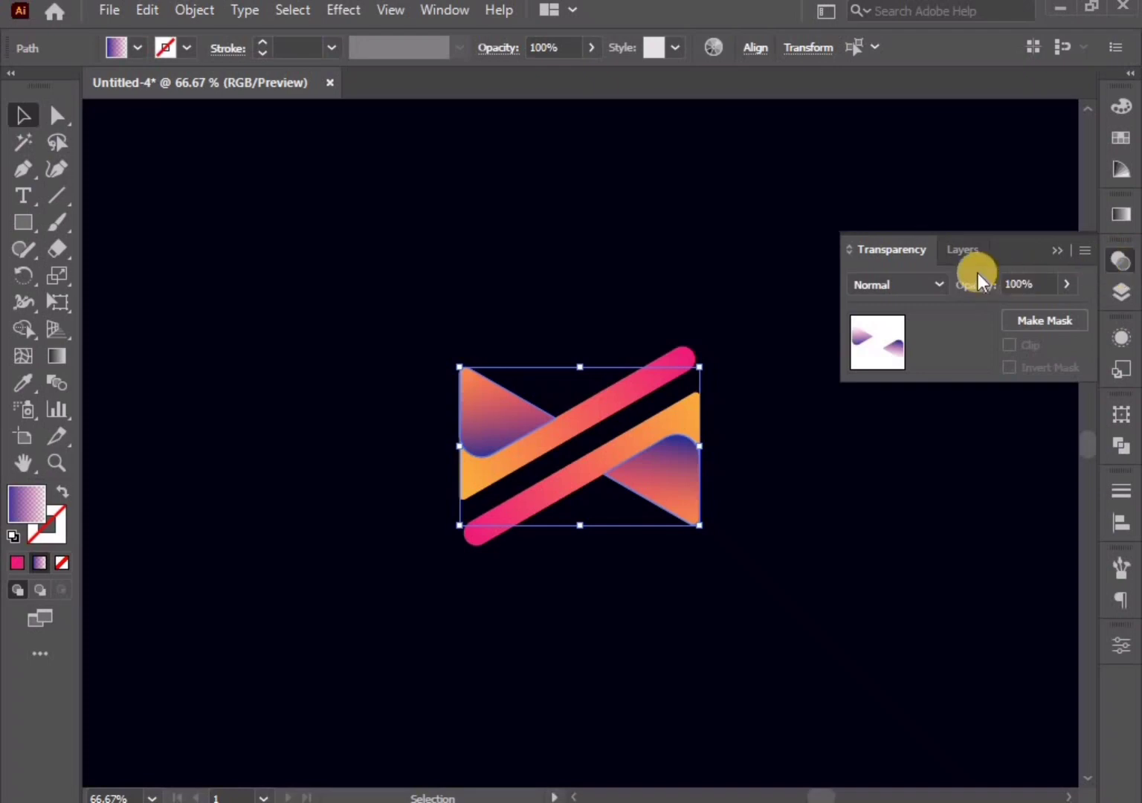
{"action": "left_click", "coordinate": [918, 283]}
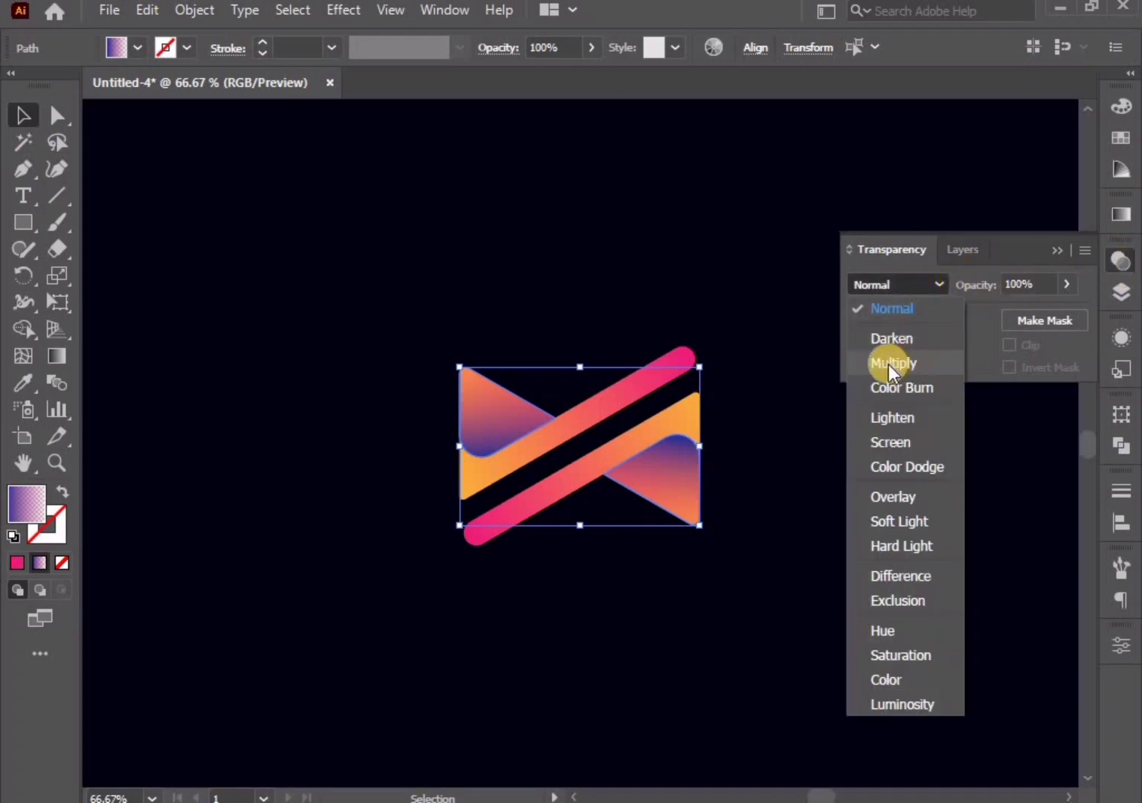
{"action": "left_click", "coordinate": [888, 363]}
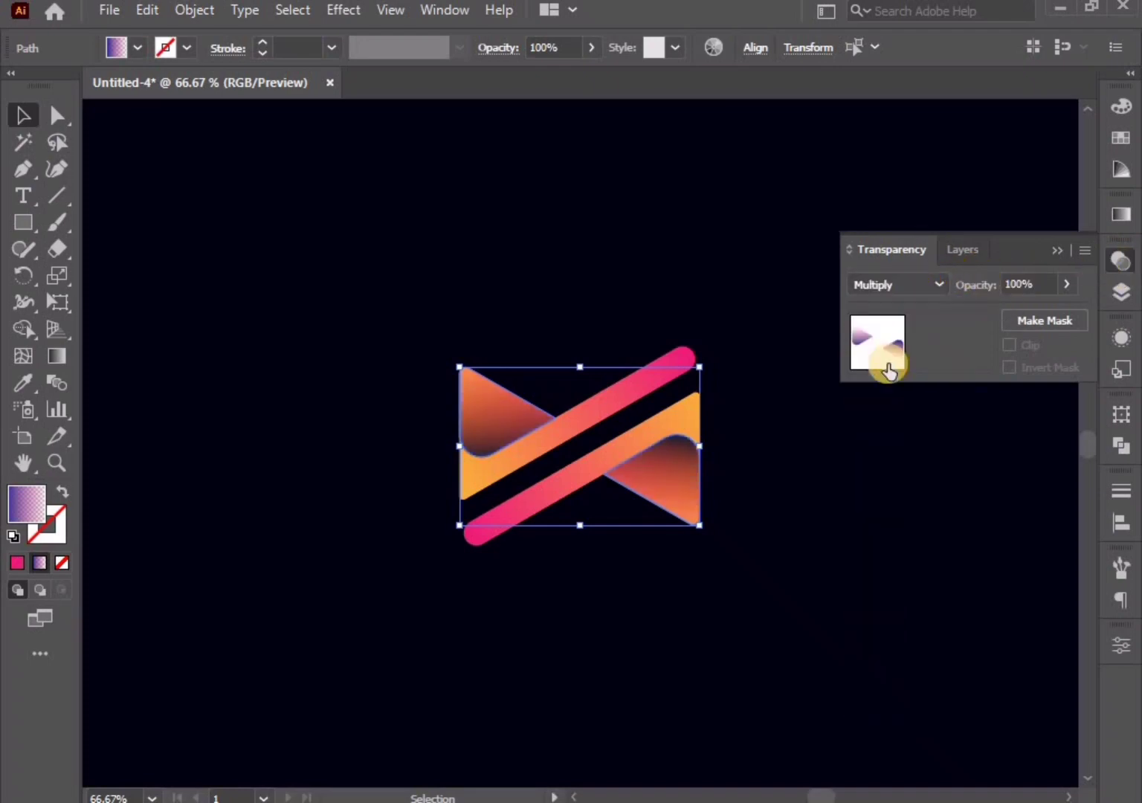
{"action": "left_click", "coordinate": [1063, 257]}
{"action": "left_click", "coordinate": [748, 623]}
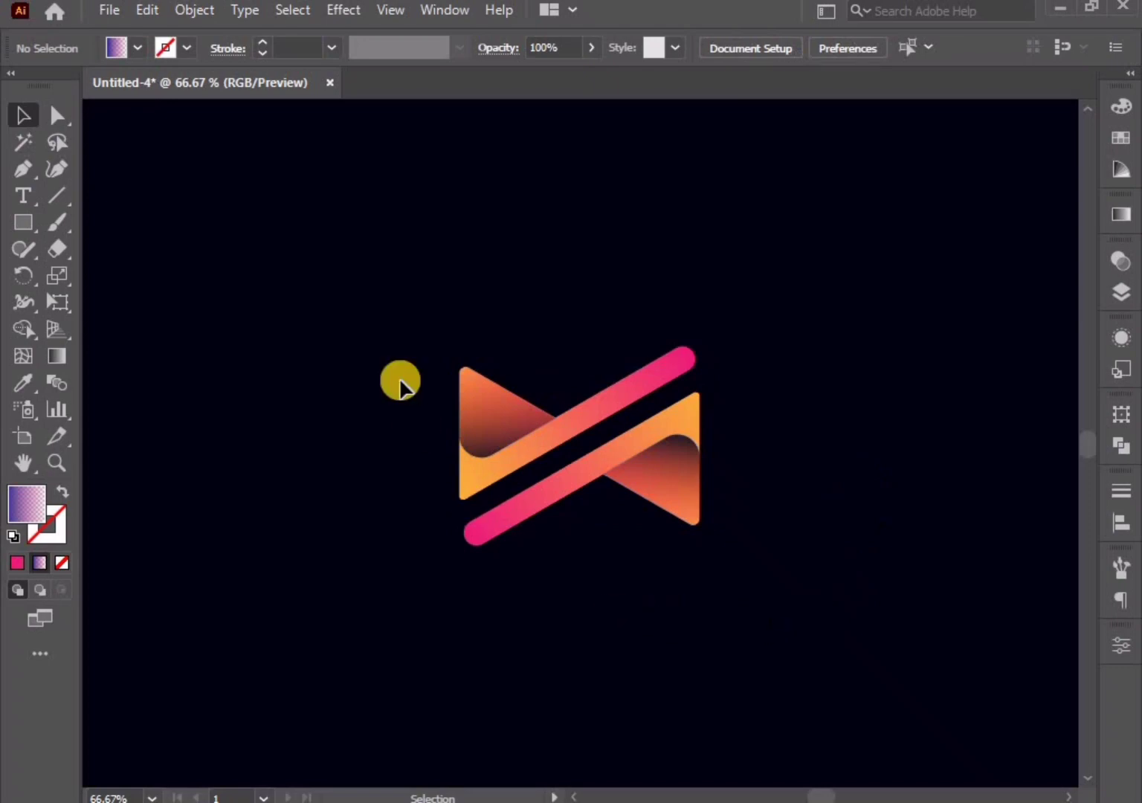
Step: Marquee-select every logo piece and group them from the right-click menu
{"action": "left_click_drag", "start_coordinate": [660, 547], "coordinate": [665, 544]}
{"action": "right_click", "coordinate": [664, 478]}
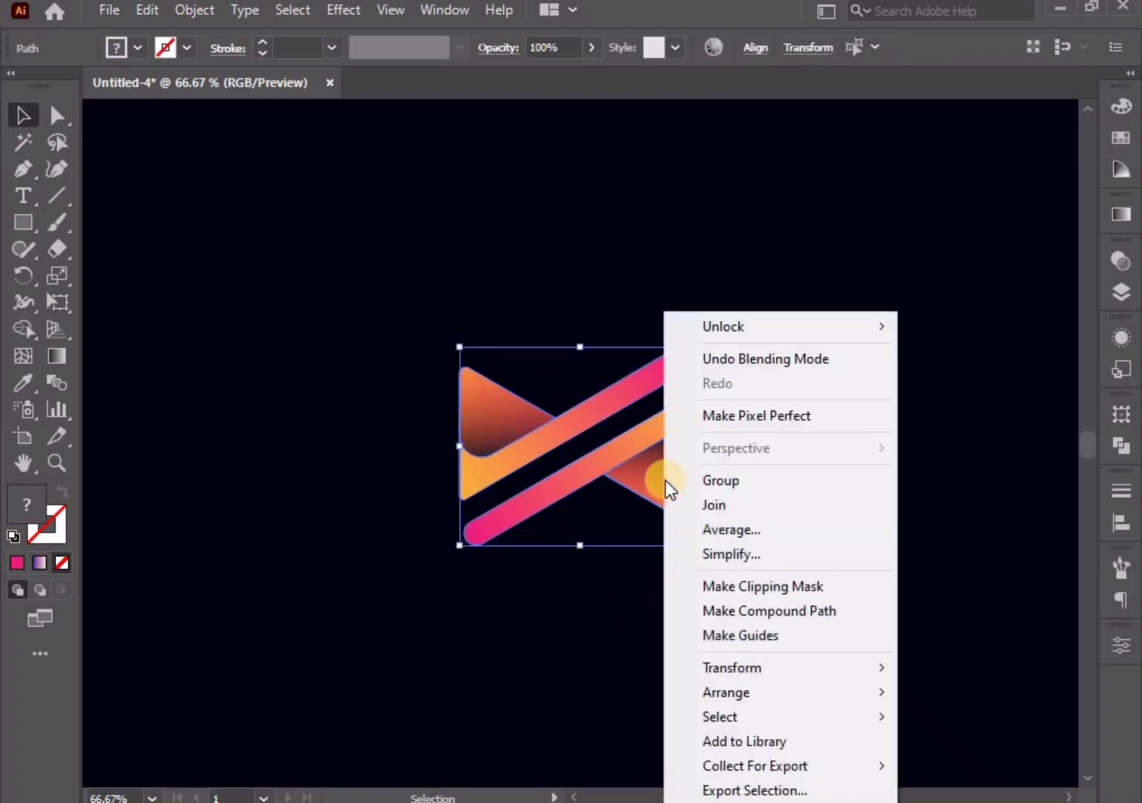
{"action": "left_click", "coordinate": [699, 479]}
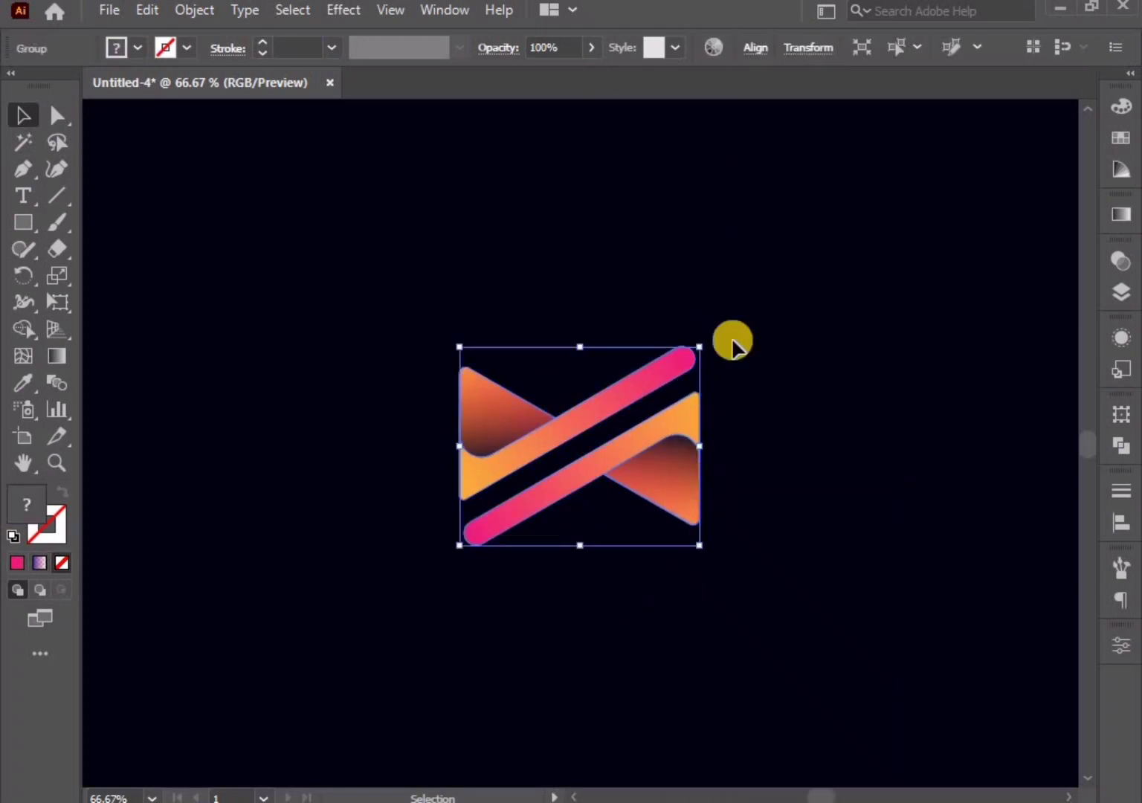
{"action": "left_click", "coordinate": [781, 548]}
{"action": "left_click_drag", "start_coordinate": [704, 604], "coordinate": [705, 600]}
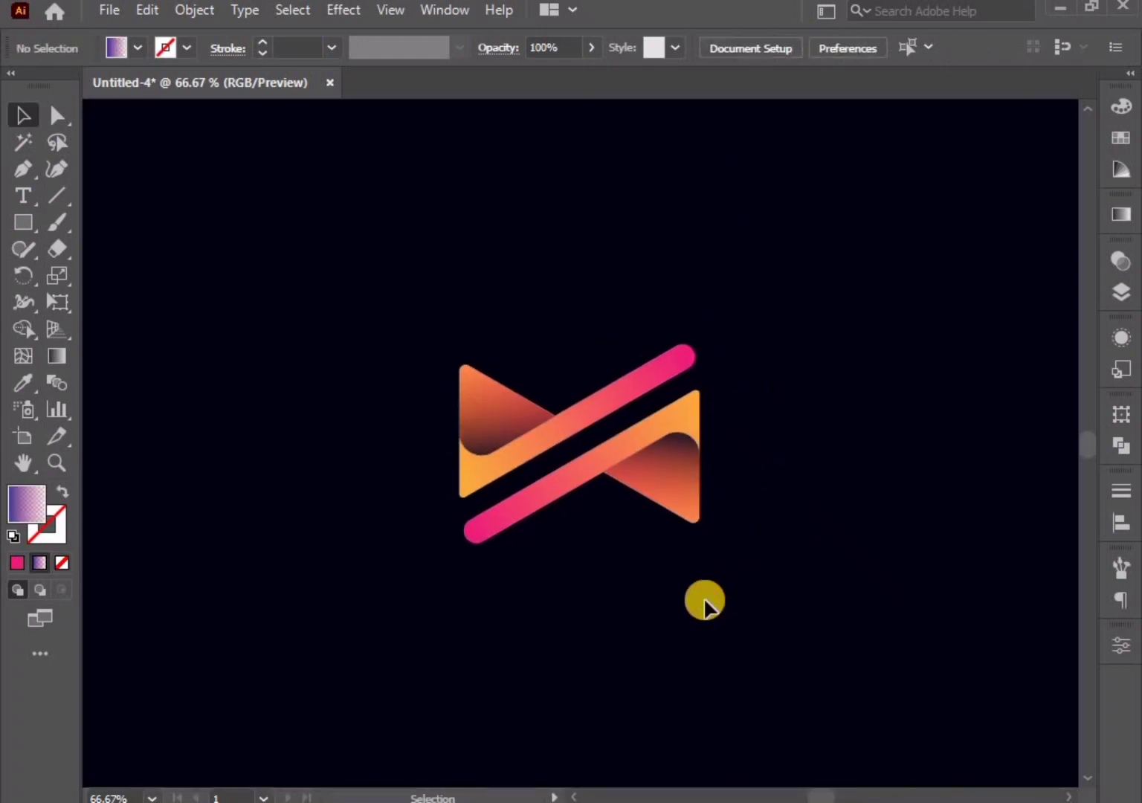